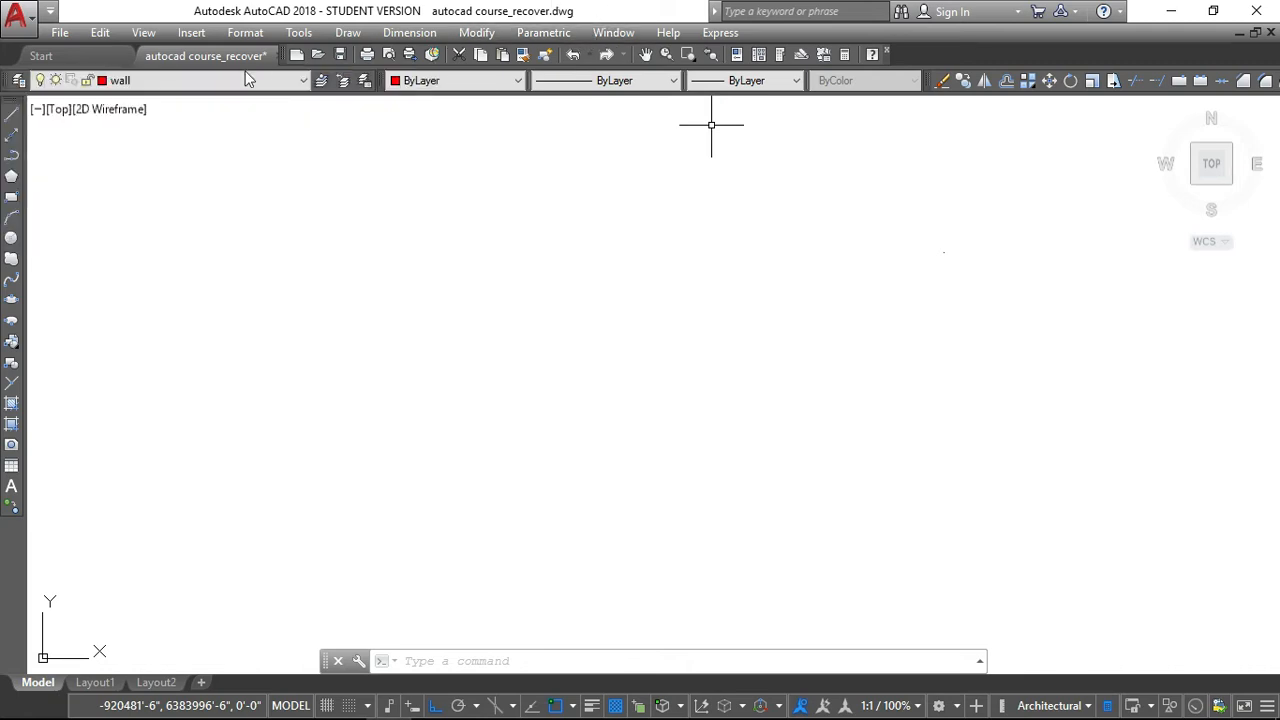
- Create a new layer named practice in the layer manager
click(296, 82)
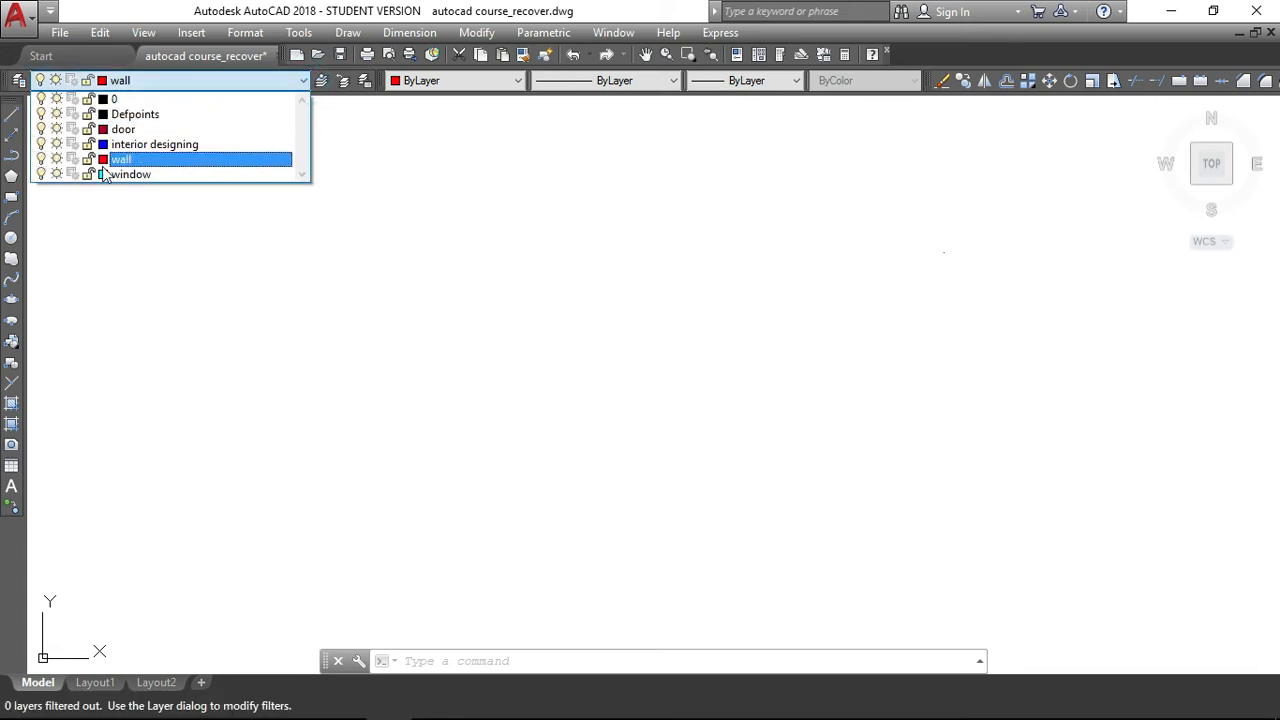
click(21, 84)
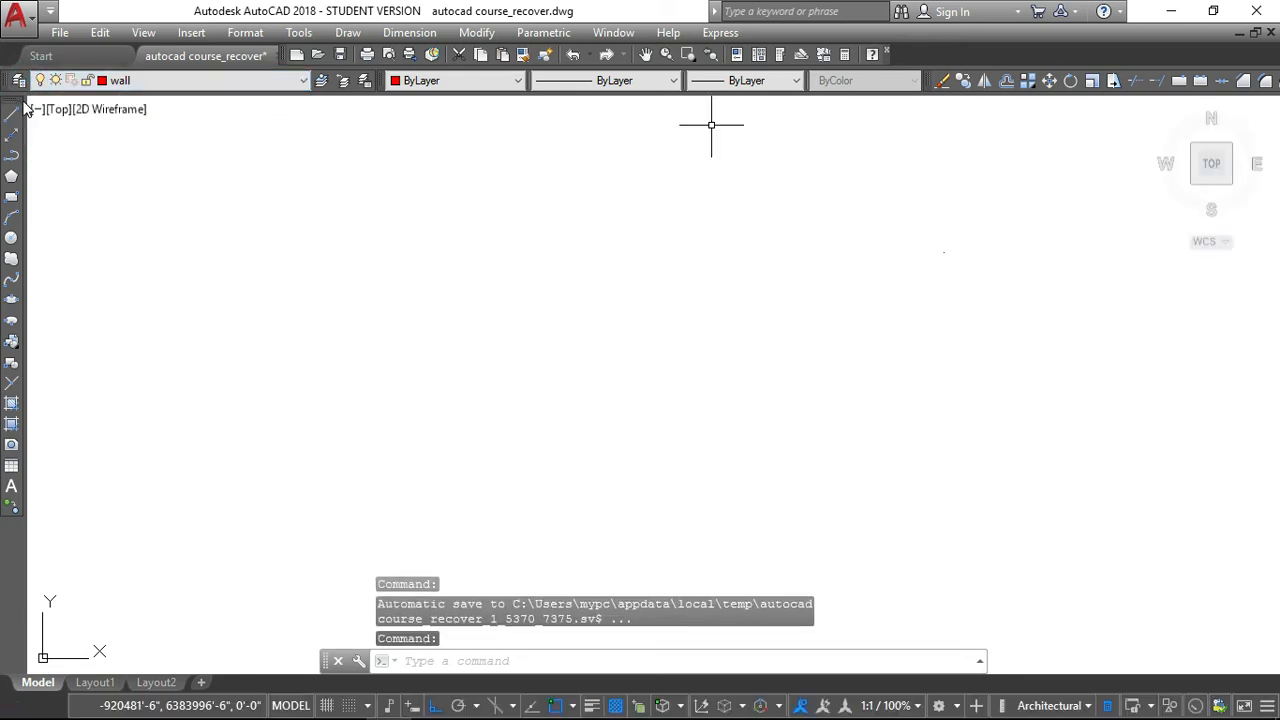
click(21, 83)
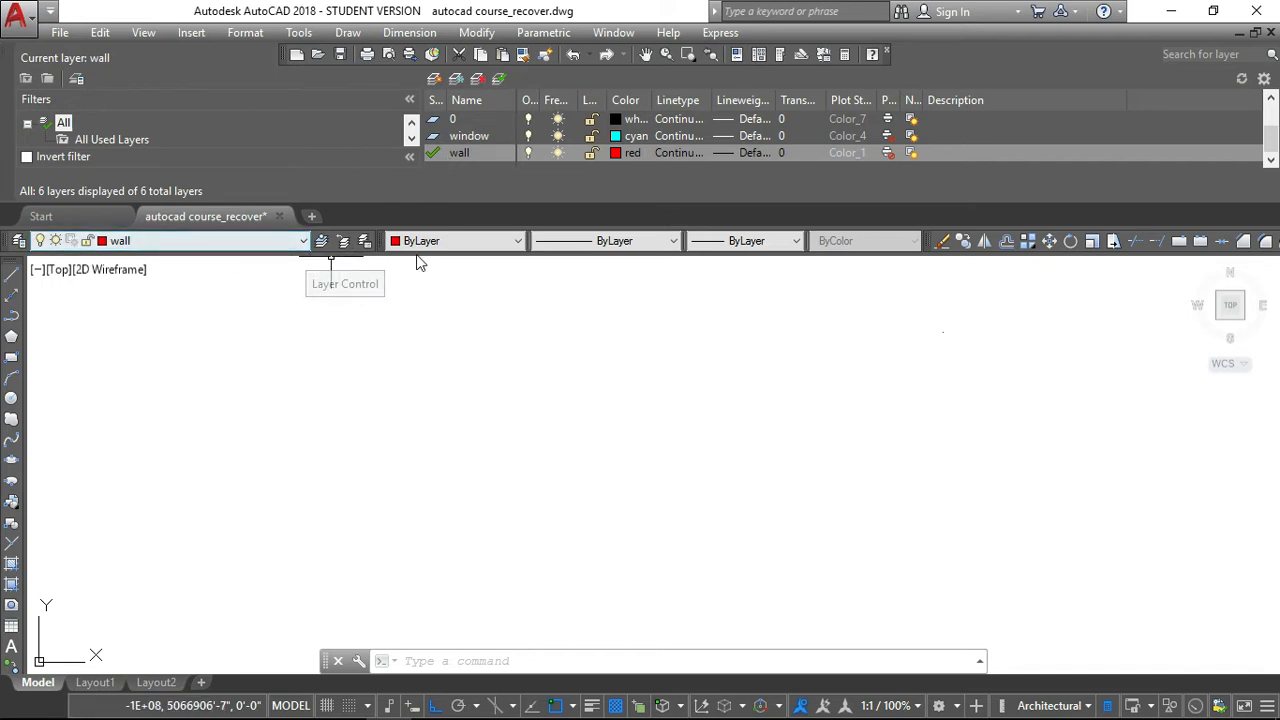
click(434, 79)
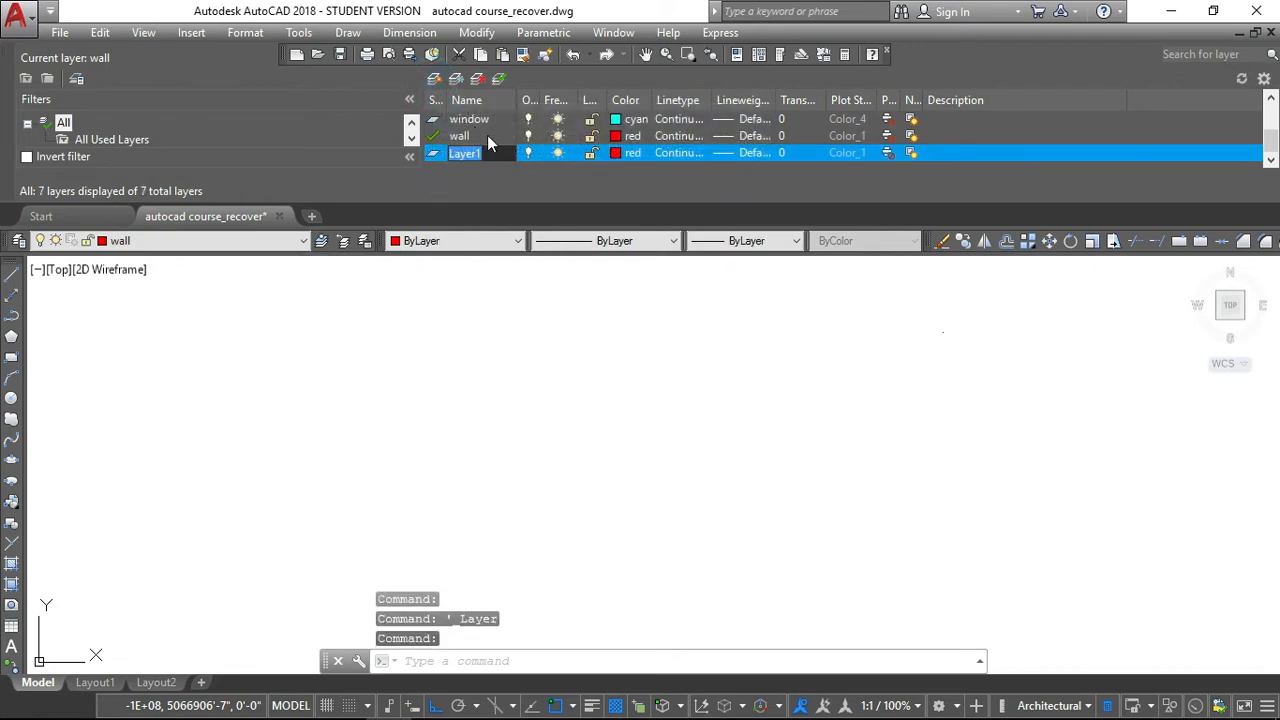
text(practice)
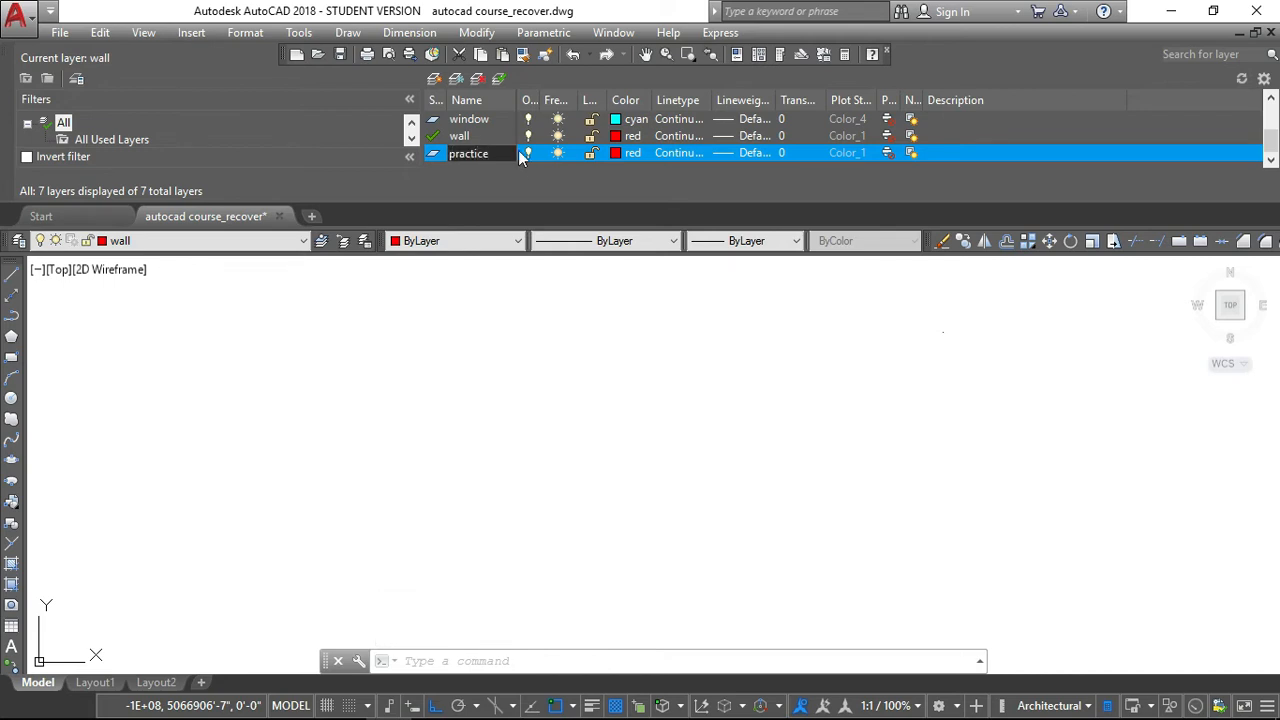
- Set the practice layer's color to white
click(617, 154)
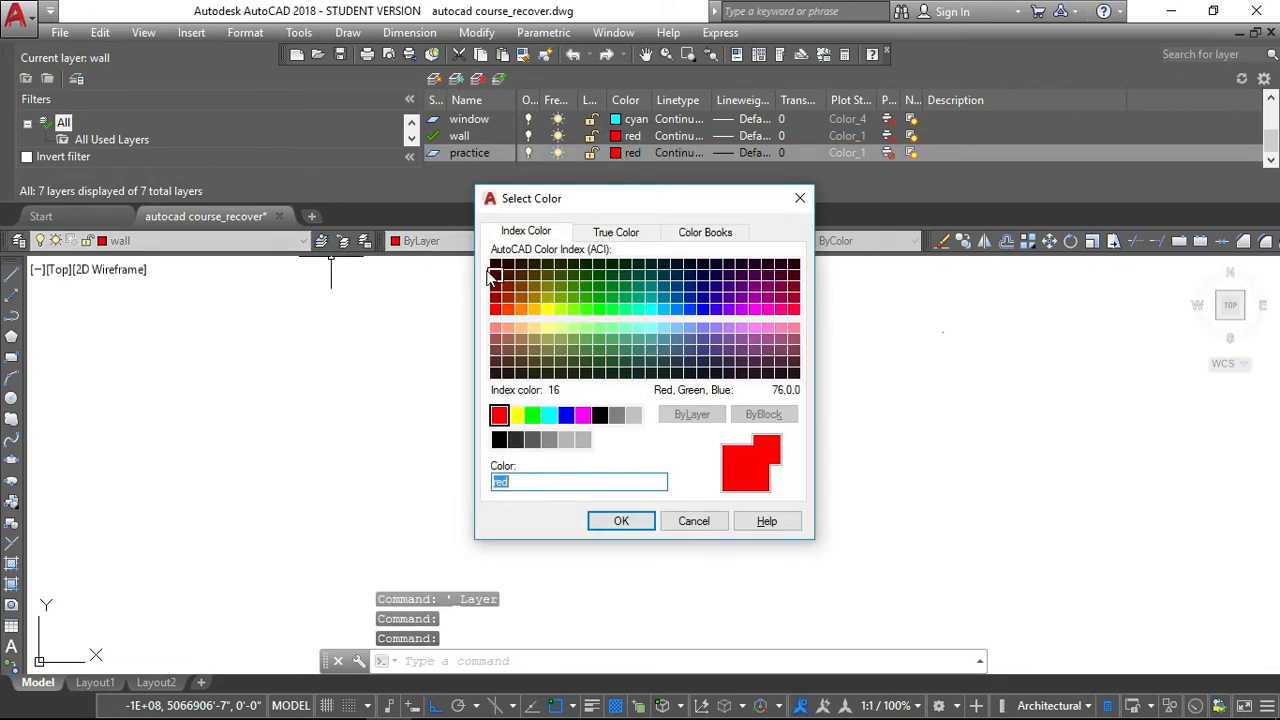
click(599, 415)
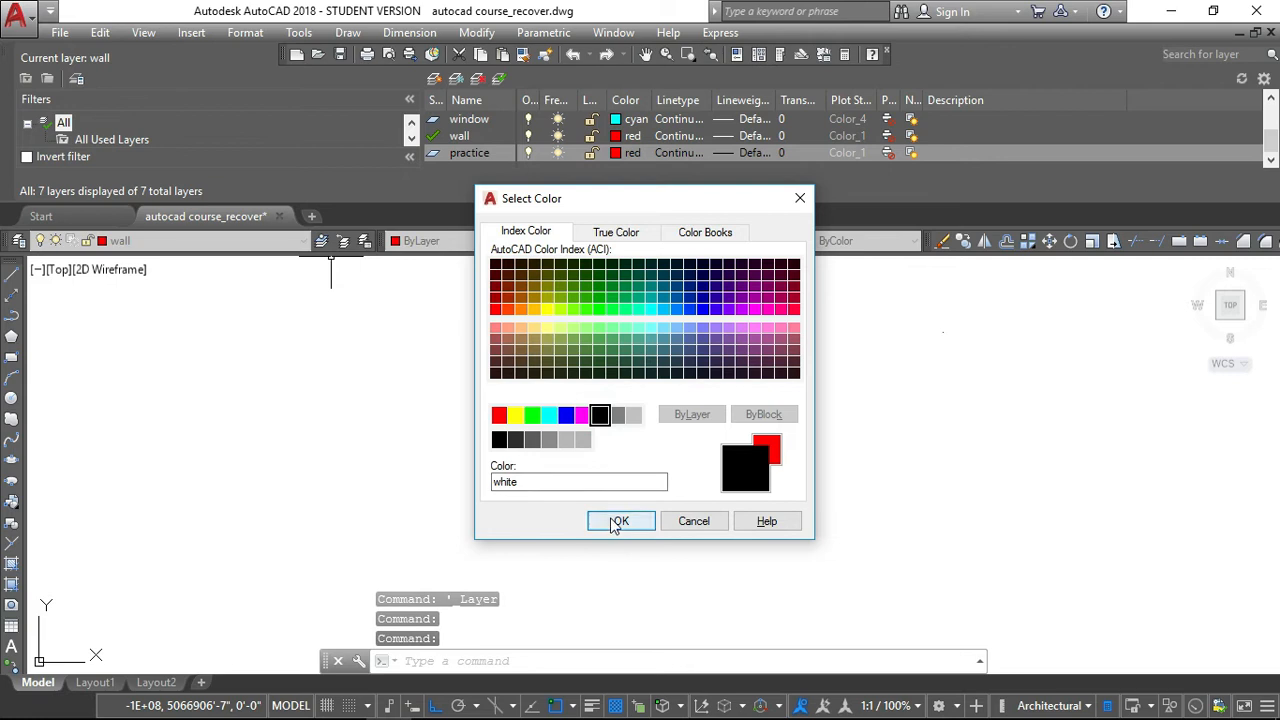
click(617, 521)
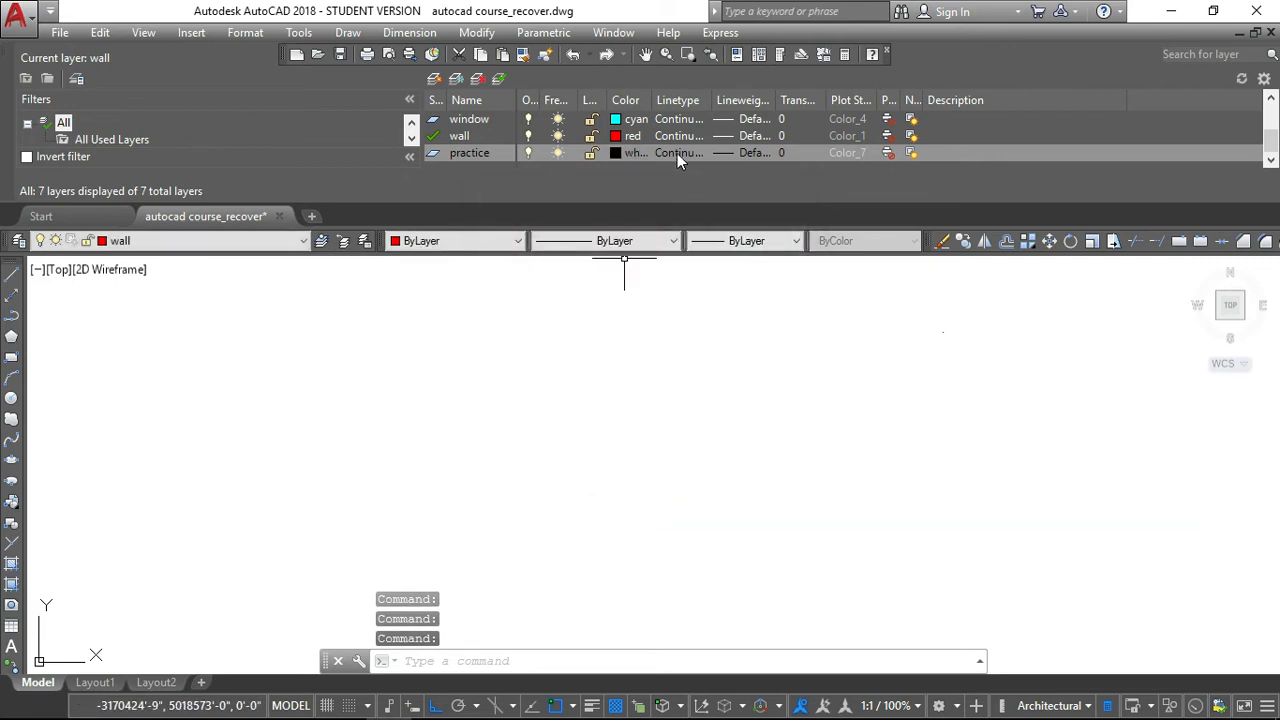
click(615, 154)
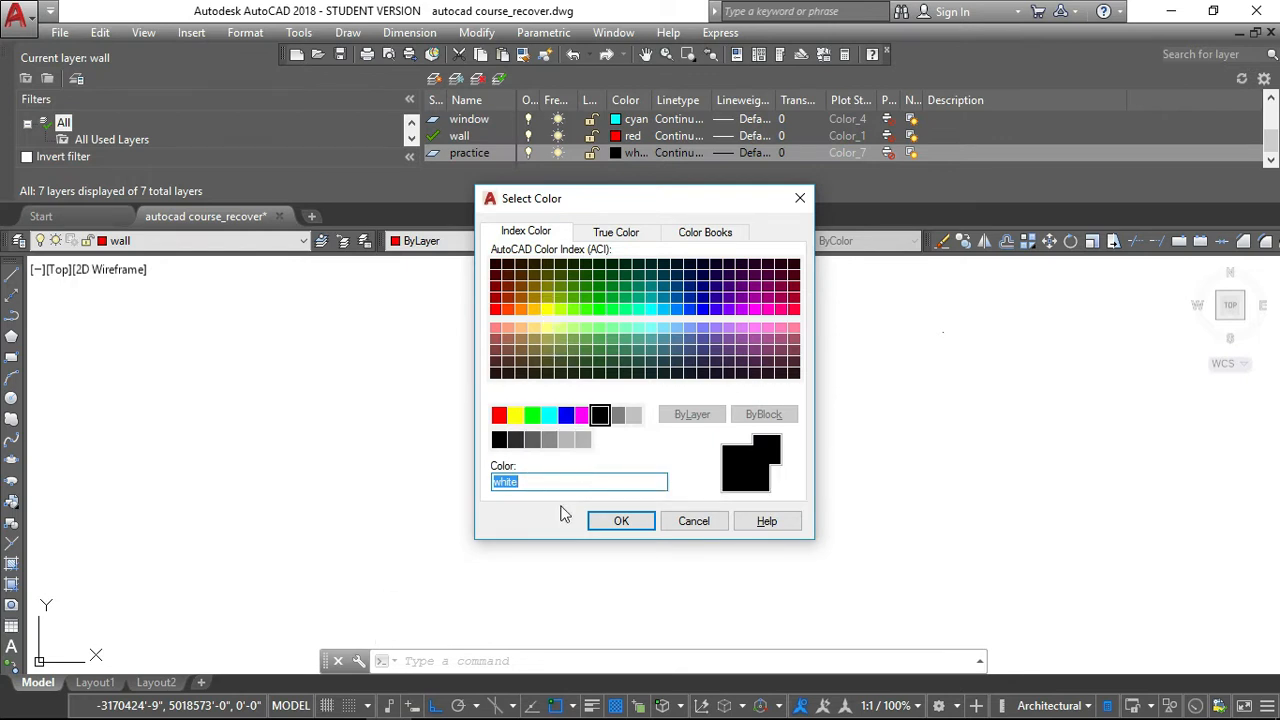
click(612, 522)
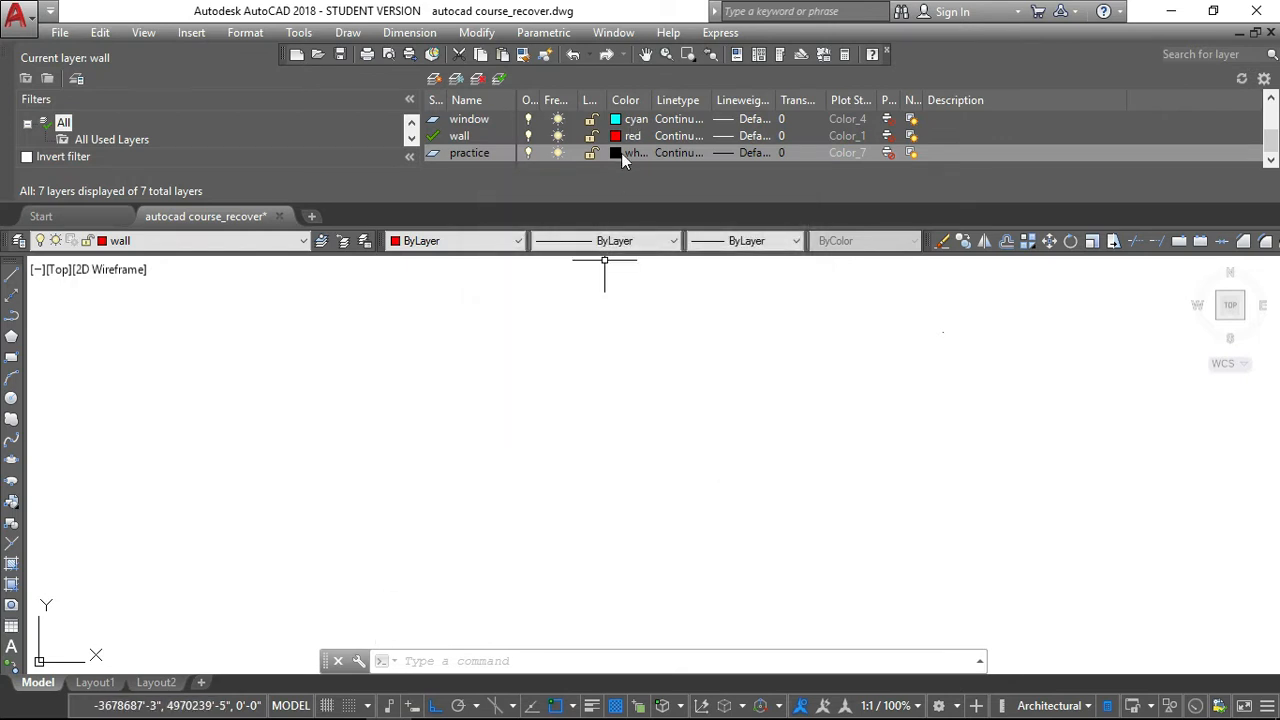
- Keep the Continuous linetype for the practice layer and set its lineweight to 0.60 mm
click(682, 154)
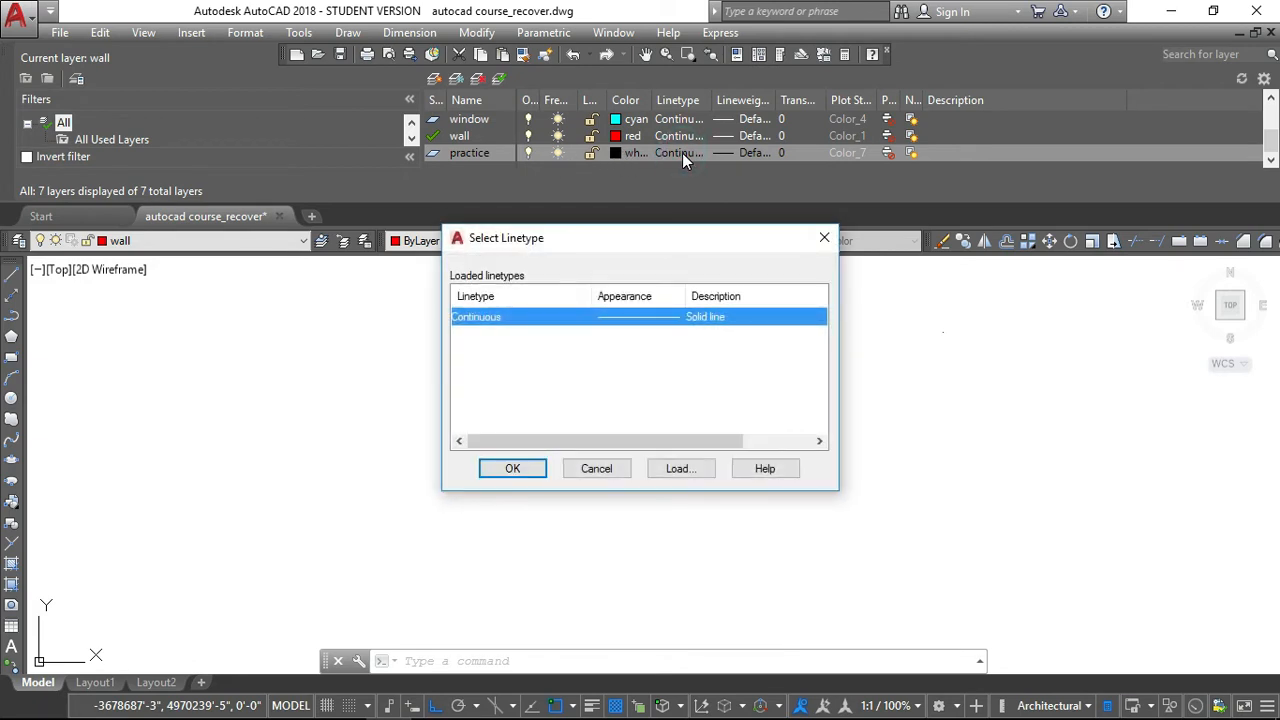
click(530, 470)
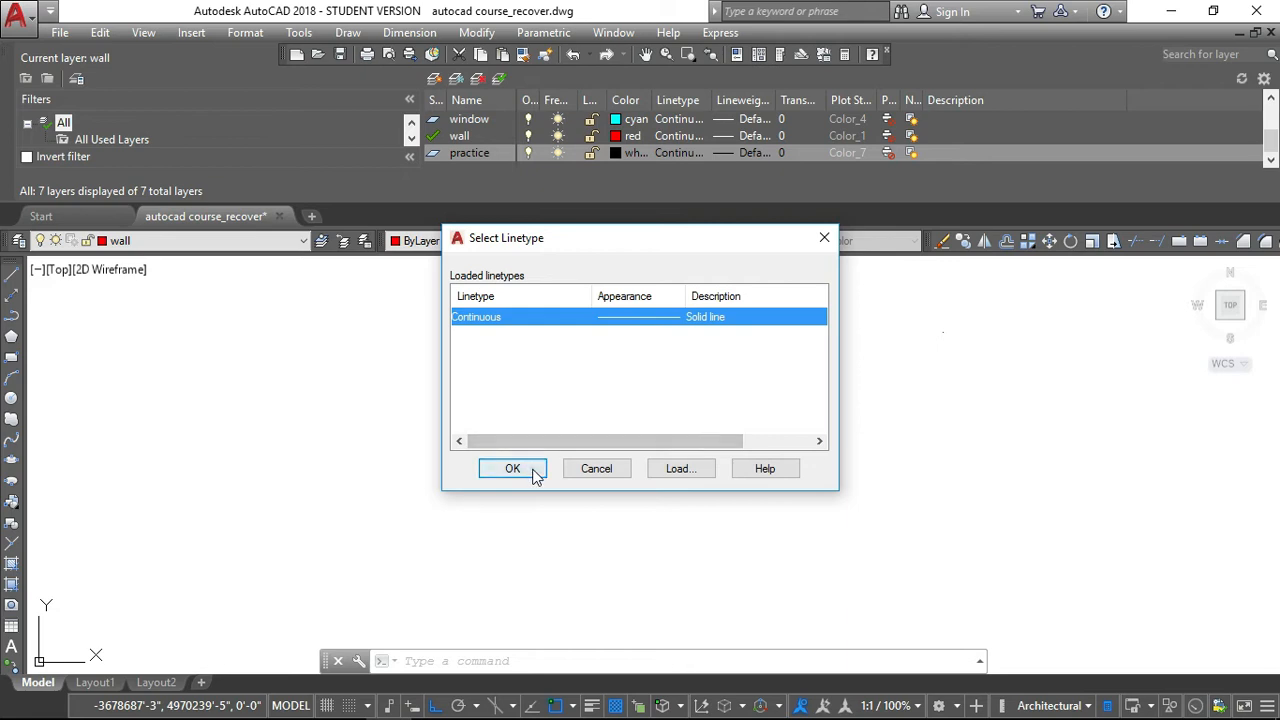
click(746, 157)
drag(738, 280, 746, 319)
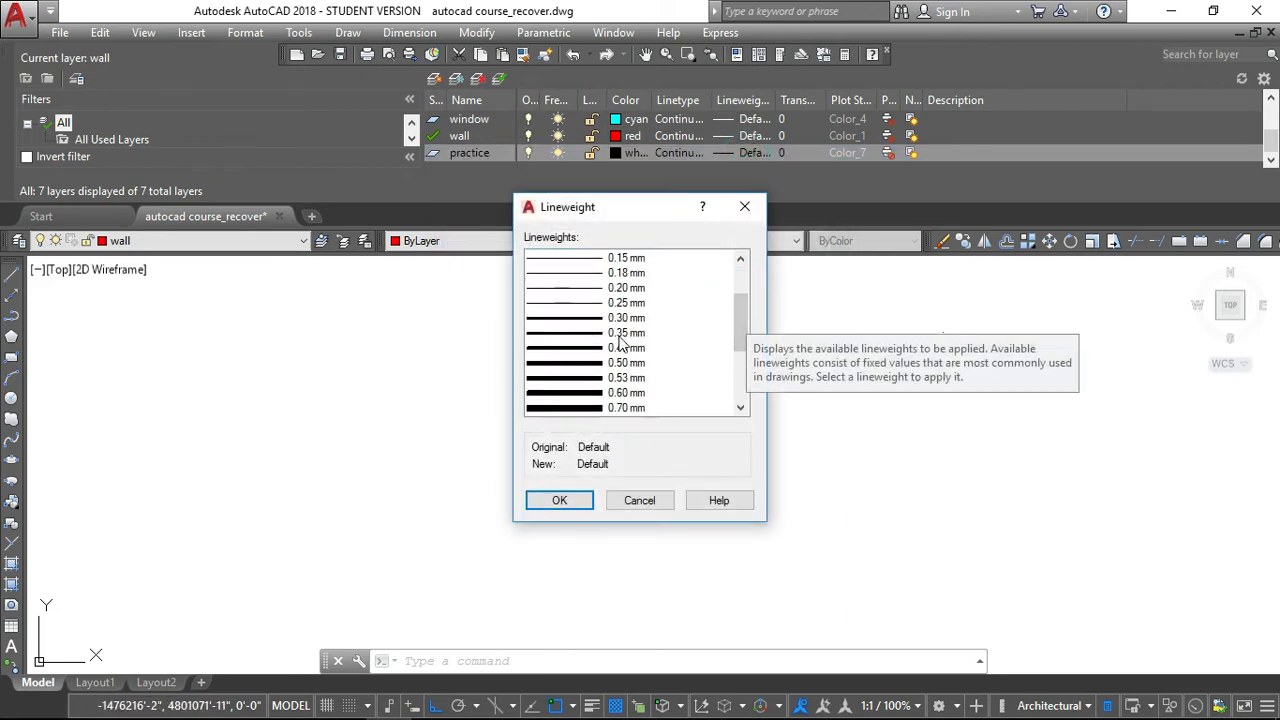
click(588, 393)
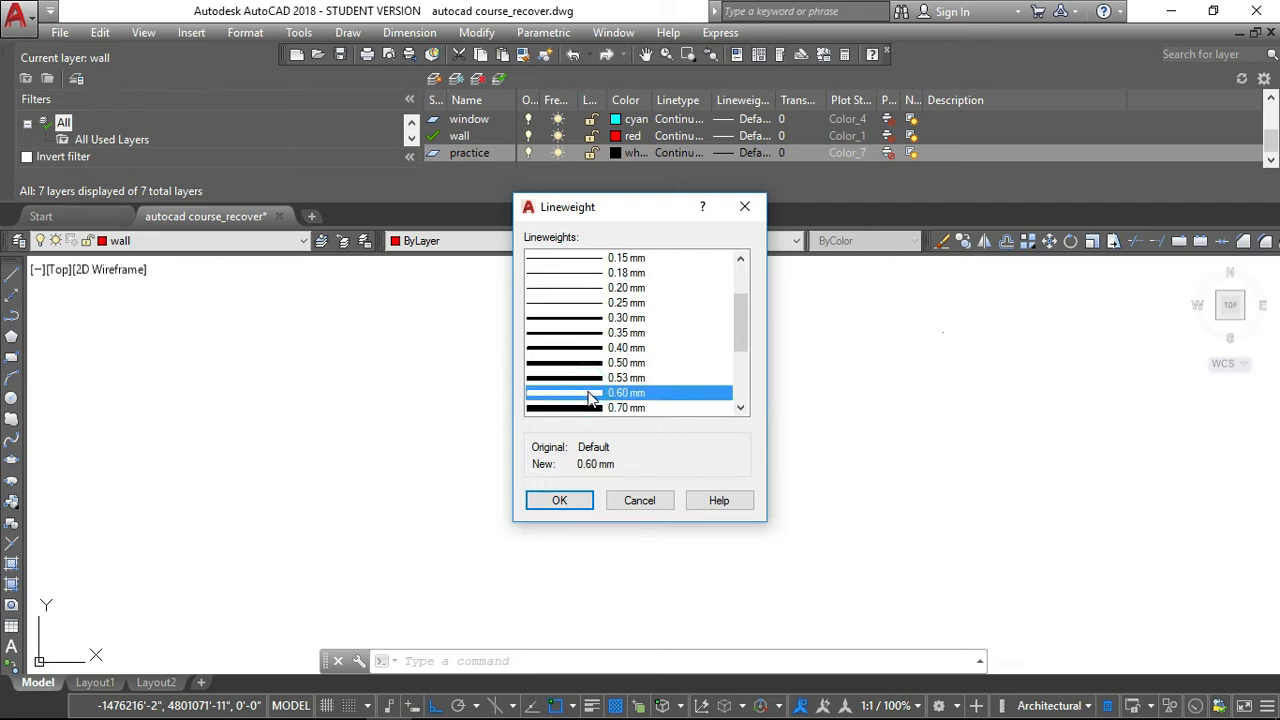
drag(646, 206, 651, 123)
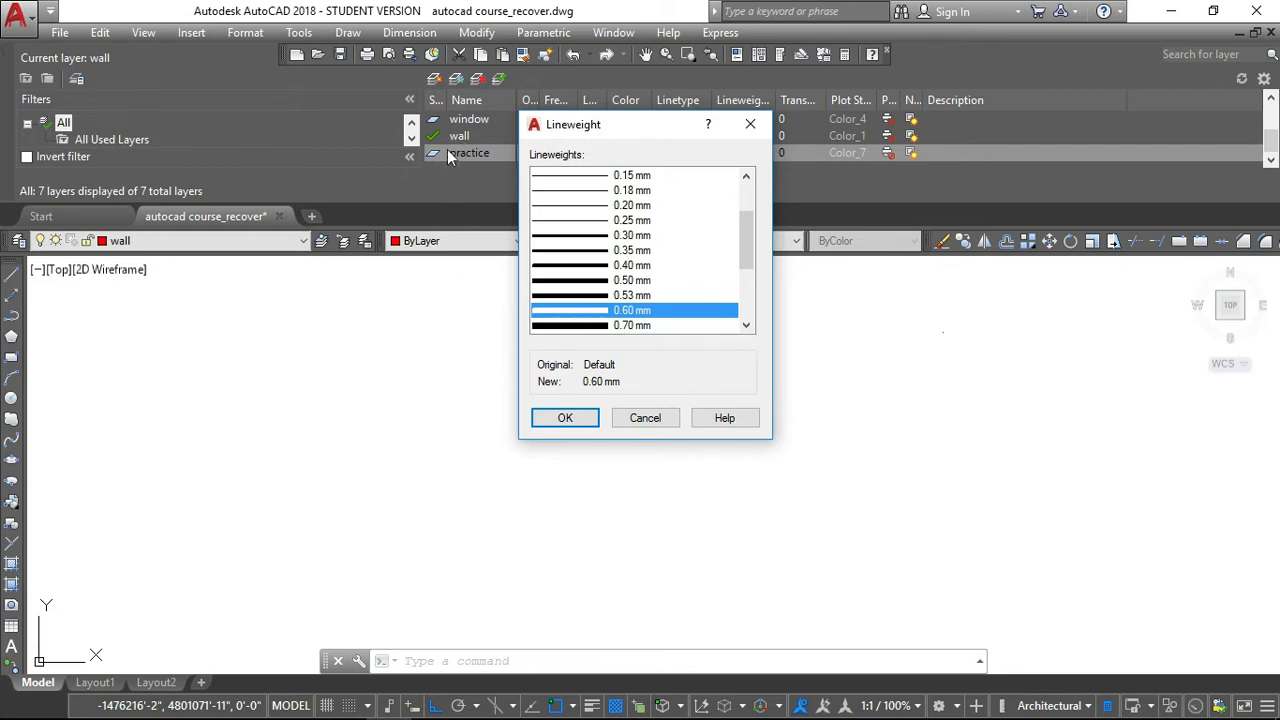
click(565, 418)
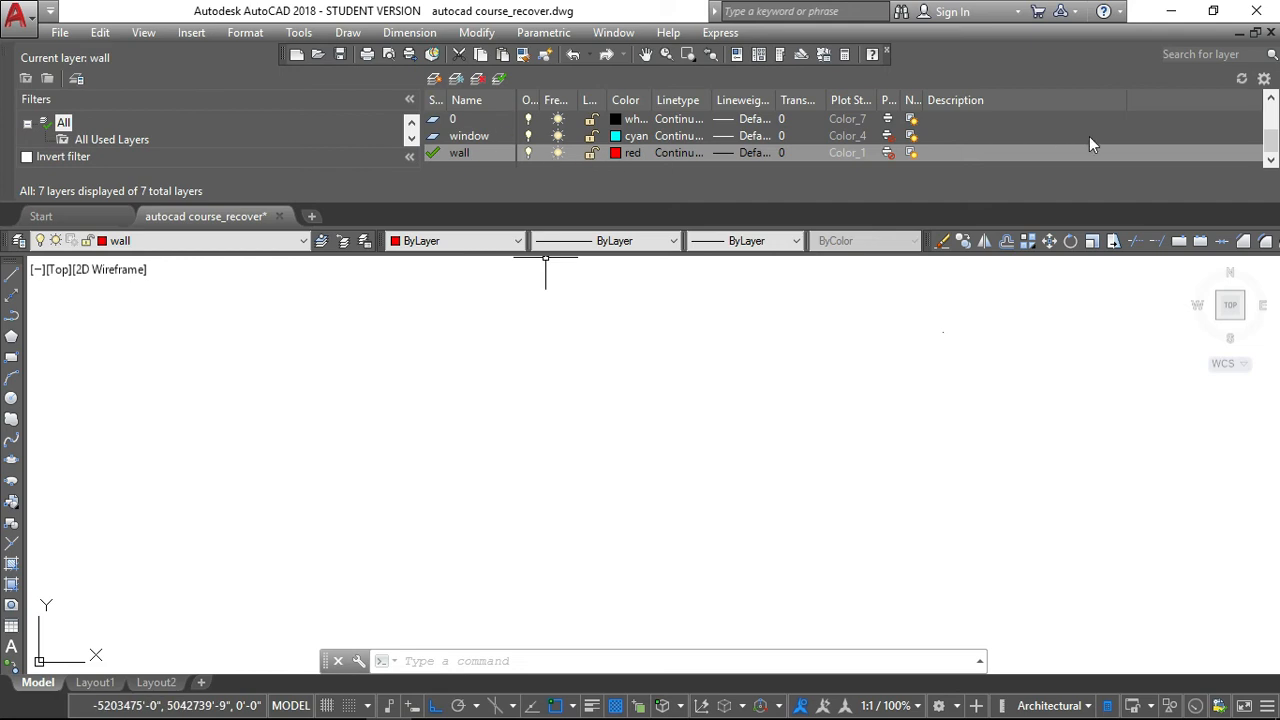
- Close the layer manager and make practice the current layer
drag(1272, 146, 1275, 129)
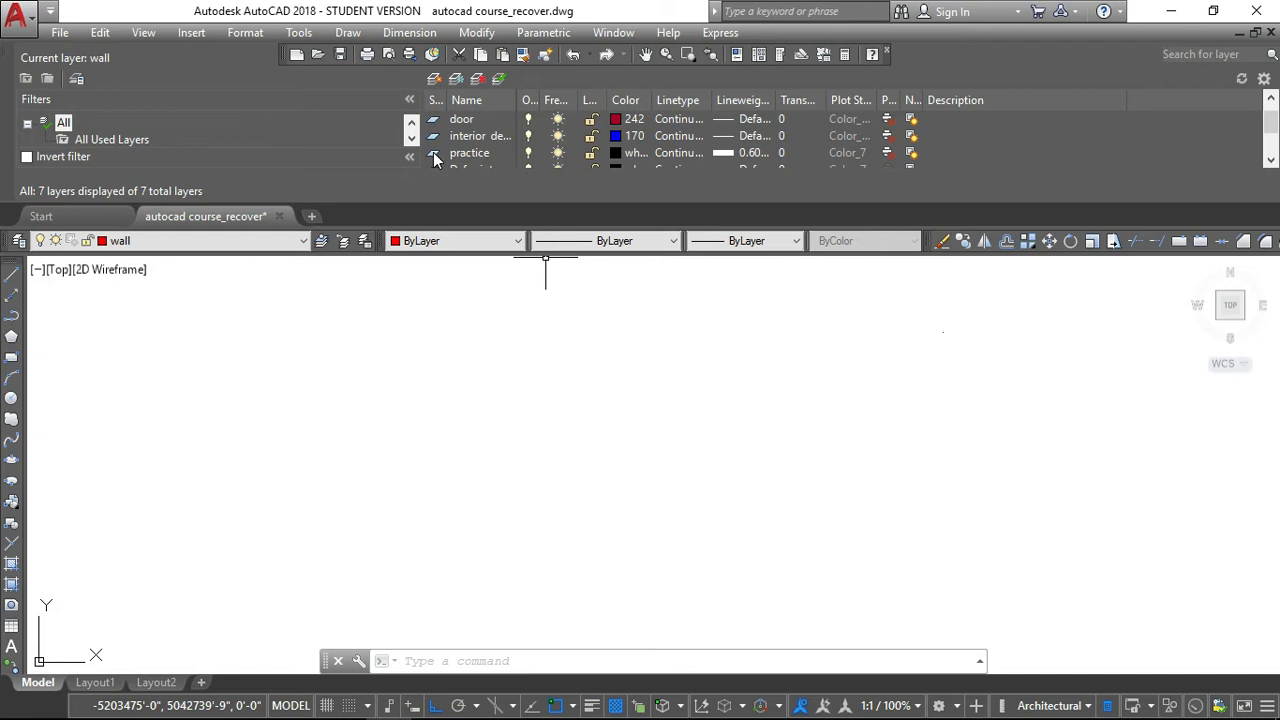
click(465, 153)
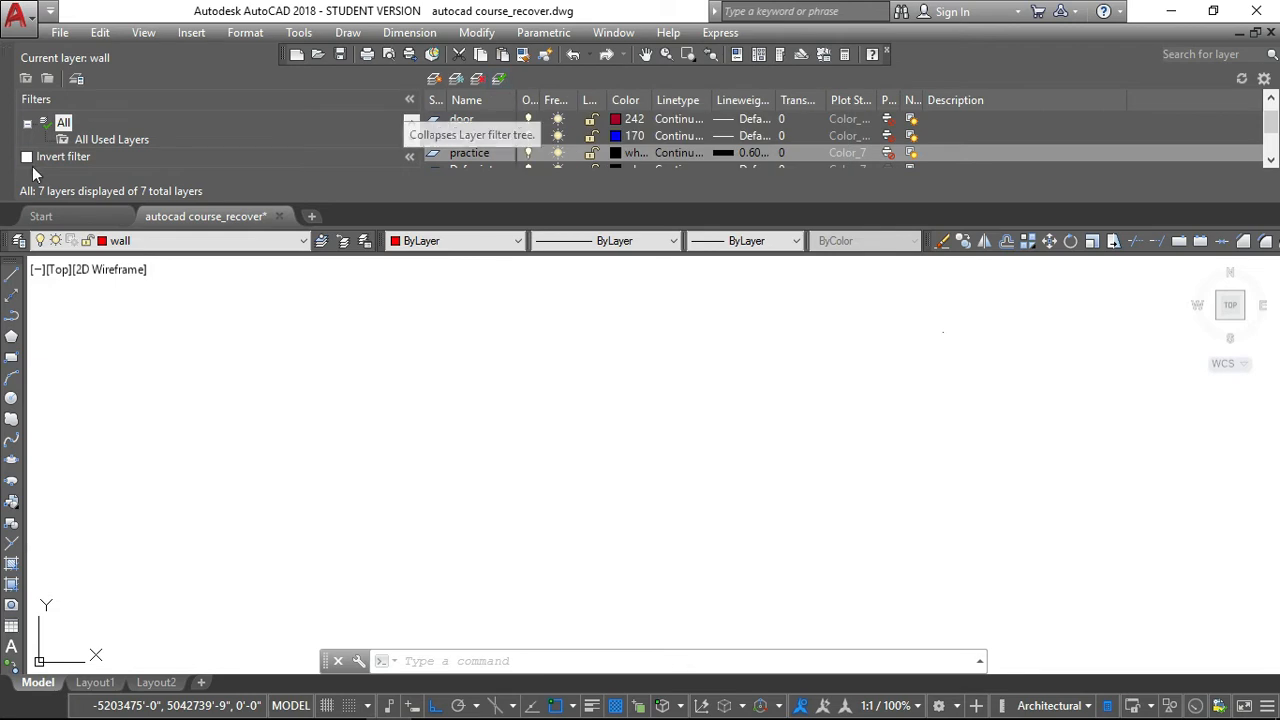
click(6, 55)
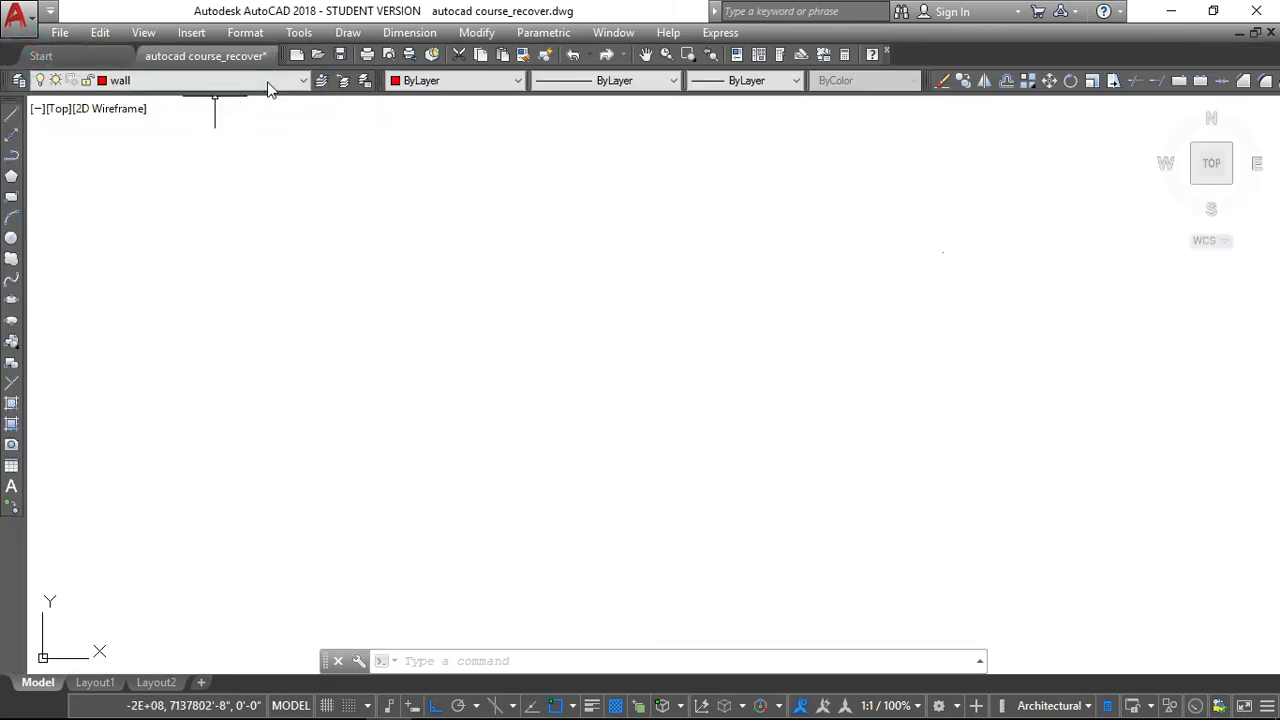
click(303, 80)
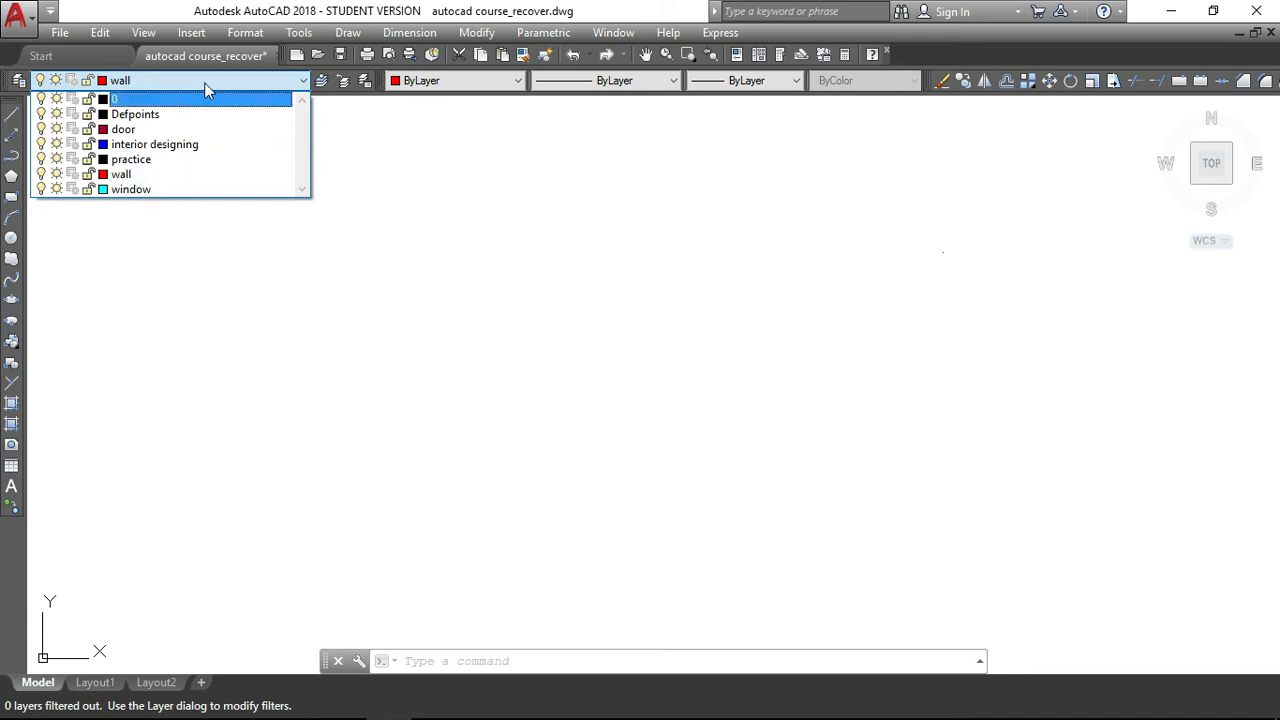
click(141, 165)
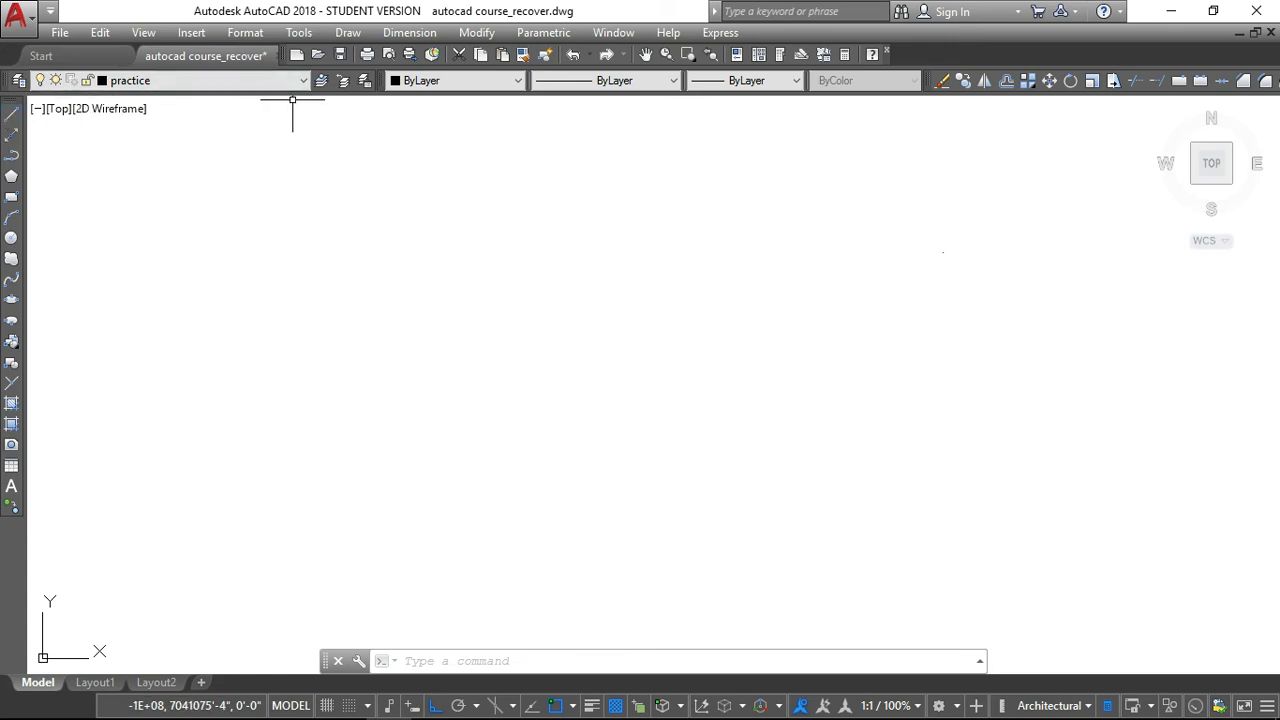
- Draw a single horizontal line on the practice layer in the empty drawing area
click(13, 118)
click(210, 297)
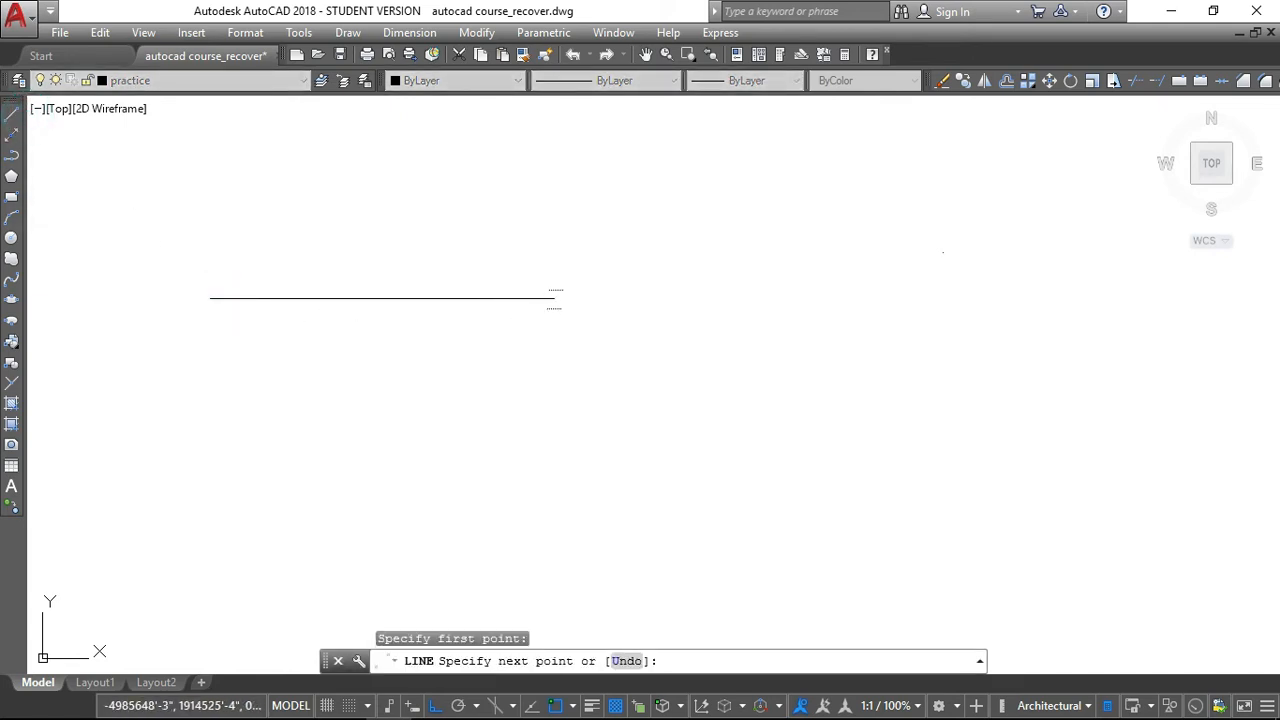
click(562, 298)
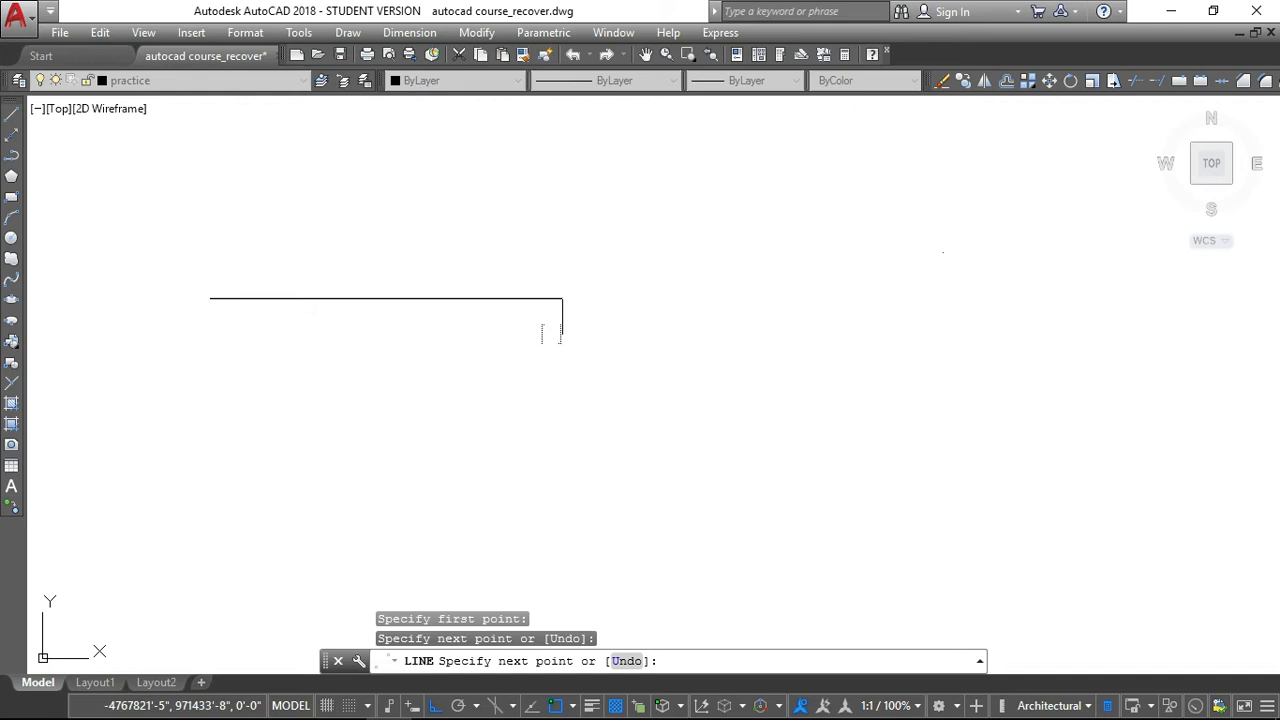
key(Return)
- Examine the displayed thickness of the horizontal line at several zoom levels
scroll(480, 297, up, 4)
scroll(468, 301, up, 2)
scroll(421, 301, down, 4)
scroll(421, 301, down, 4)
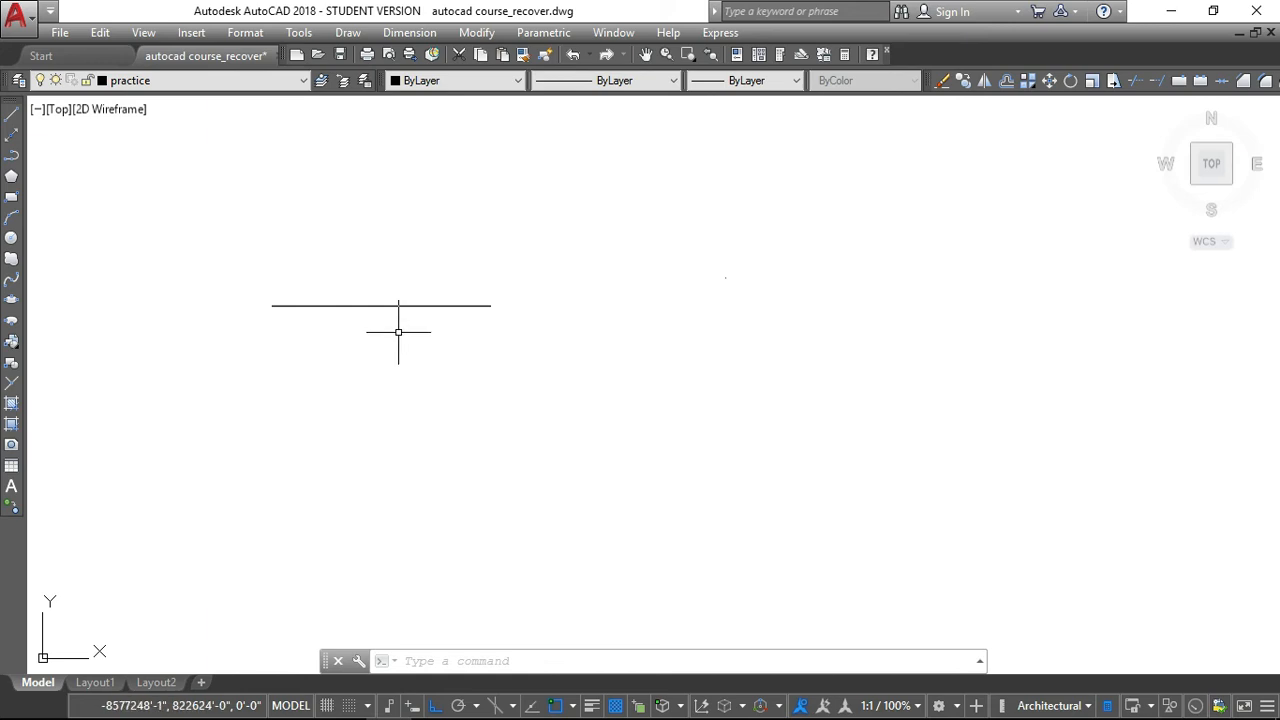
scroll(309, 306, down, 5)
scroll(287, 304, up, 5)
scroll(330, 300, up, 5)
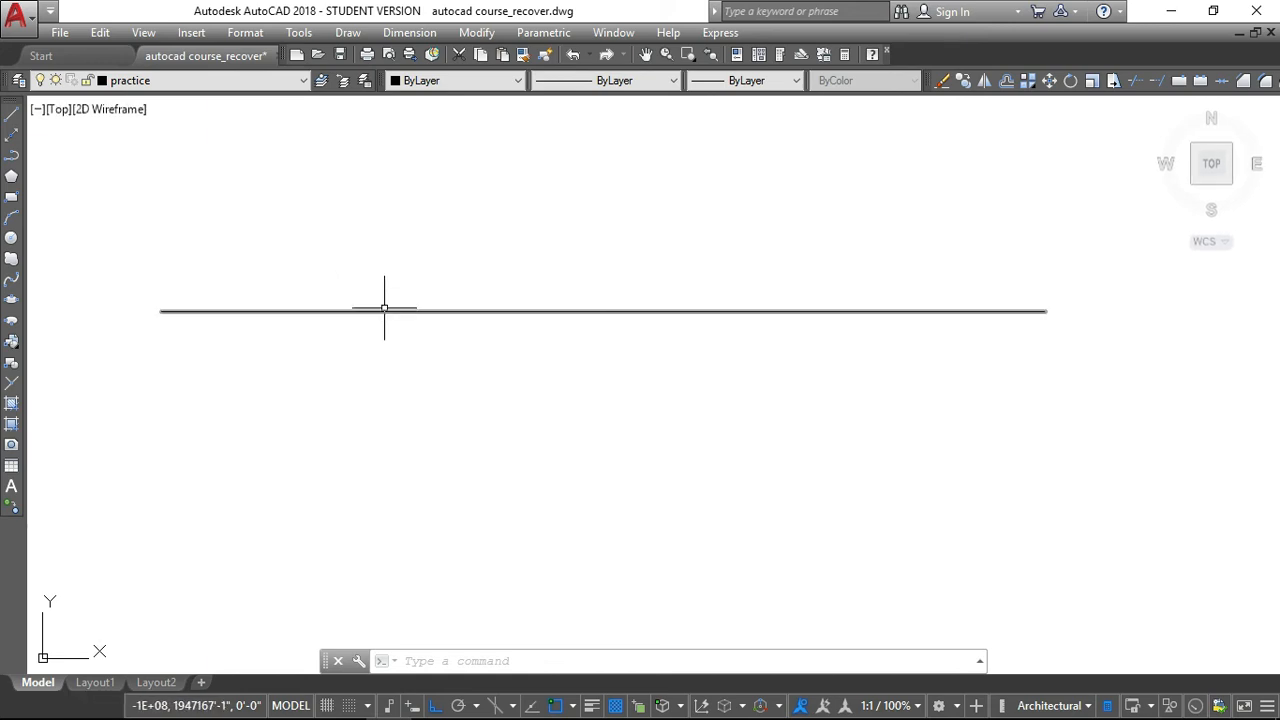
scroll(370, 306, up, 3)
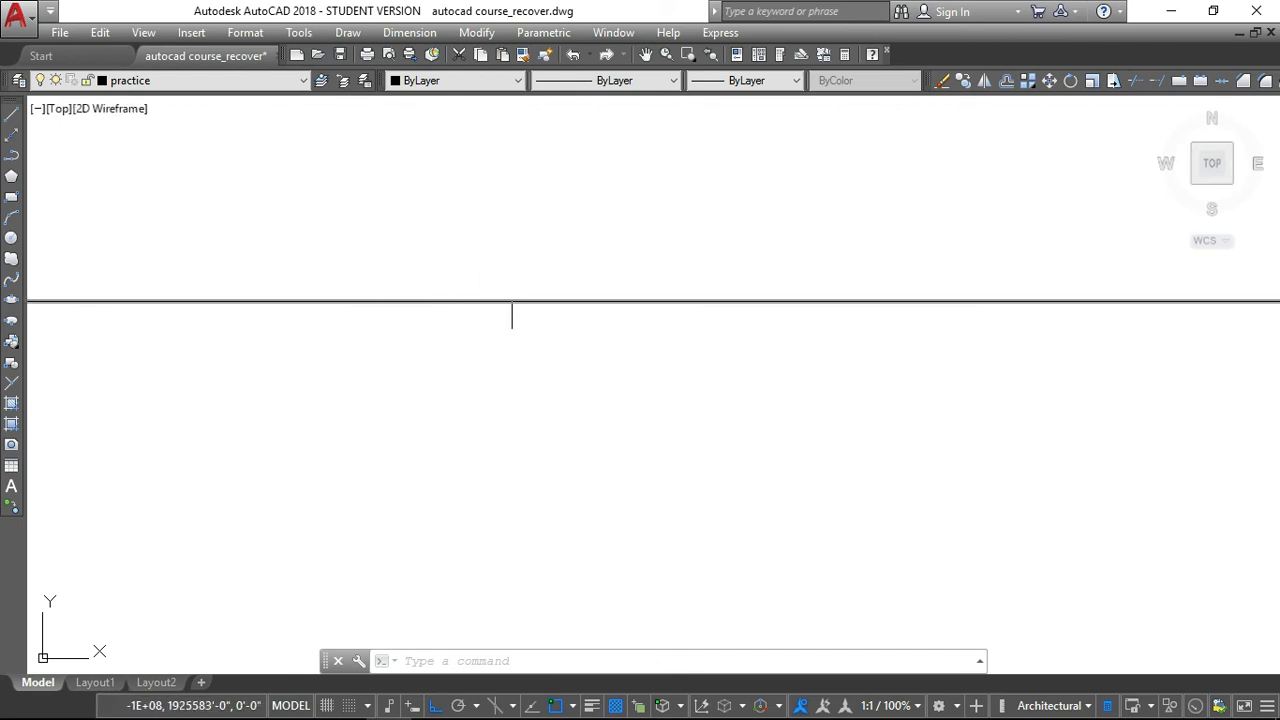
scroll(524, 315, down, 2)
scroll(524, 324, down, 4)
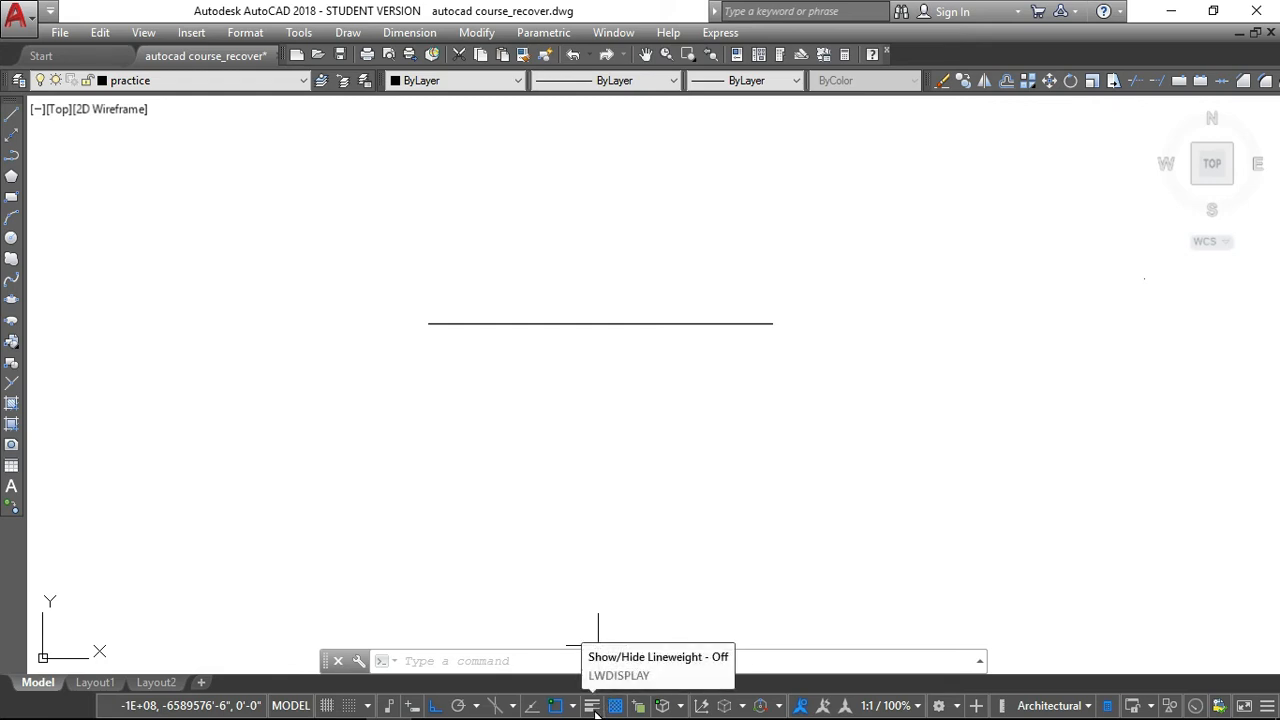
- Turn on lineweight display and inspect the horizontal line's thickness up close
click(592, 706)
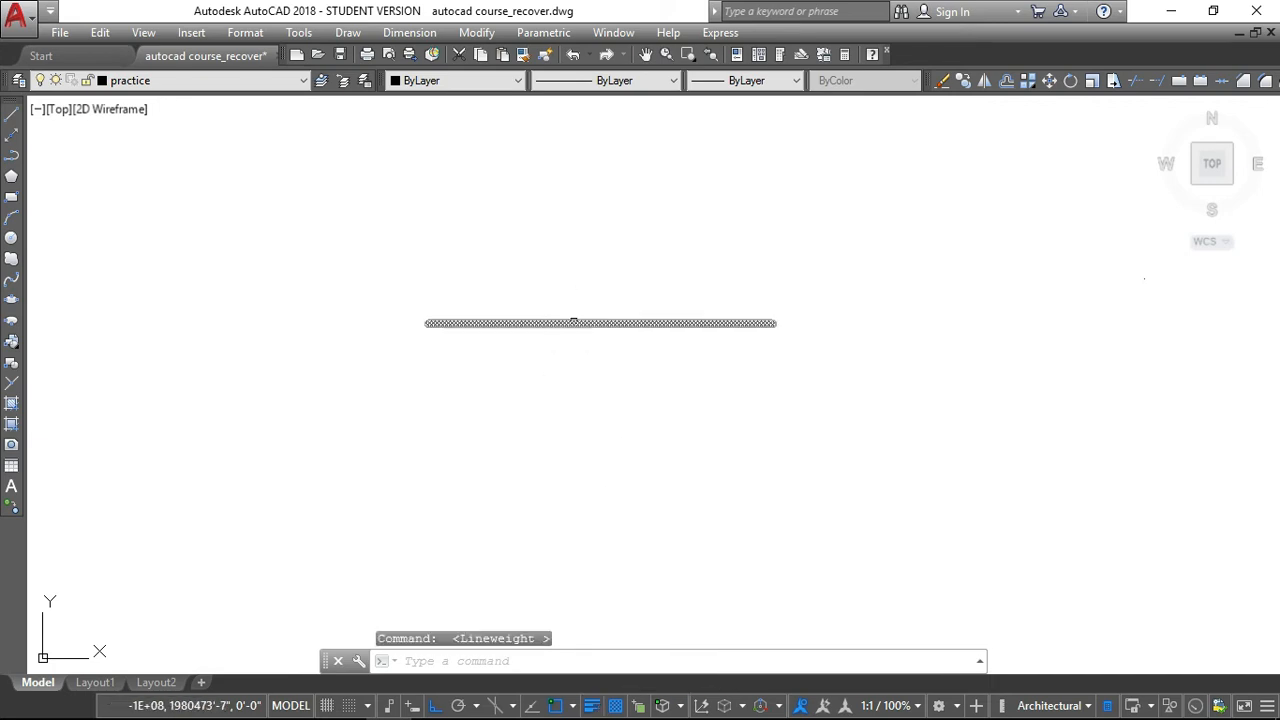
scroll(586, 323, up, 3)
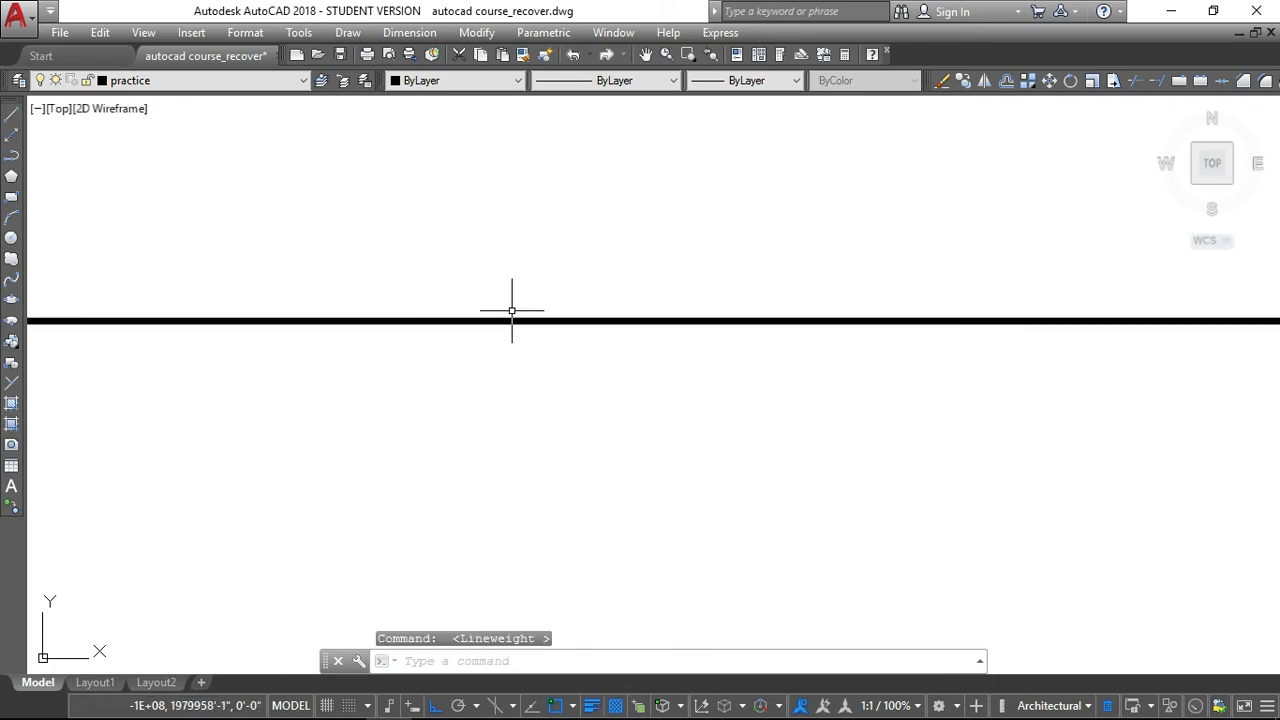
scroll(514, 337, down, 3)
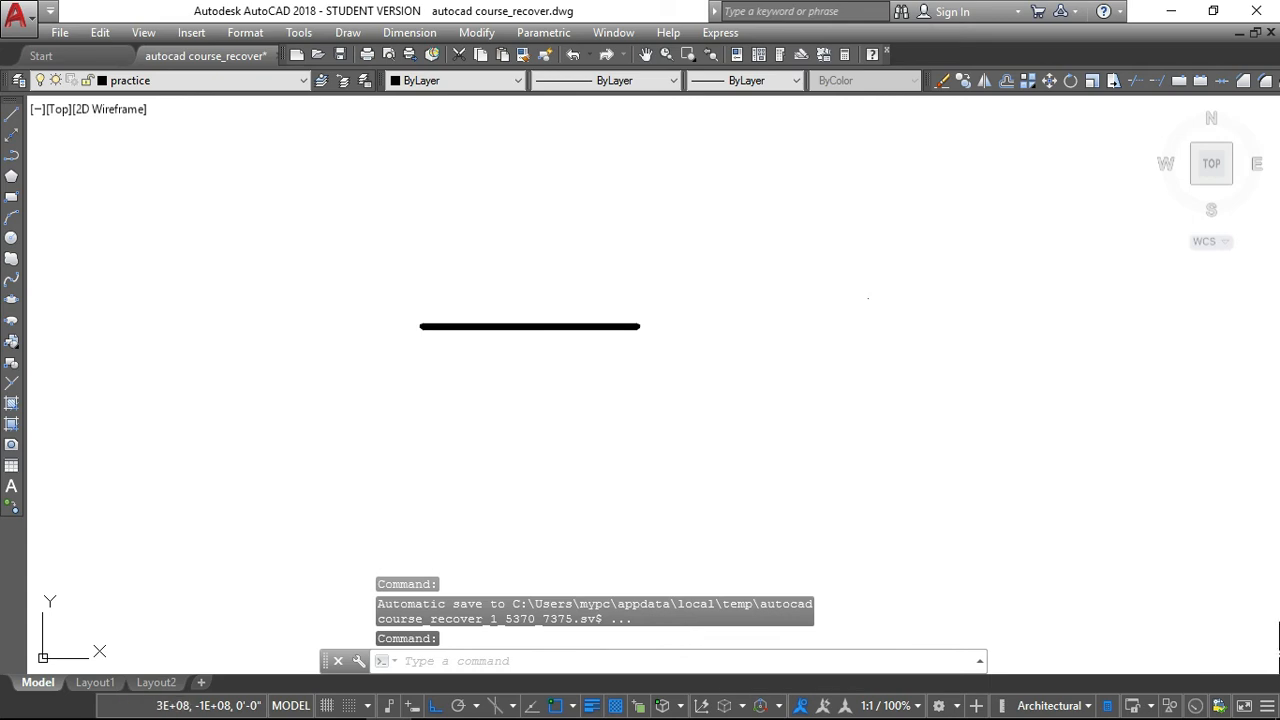
- Review which tools, including LineWeight, are enabled in the status bar customization list
click(1268, 706)
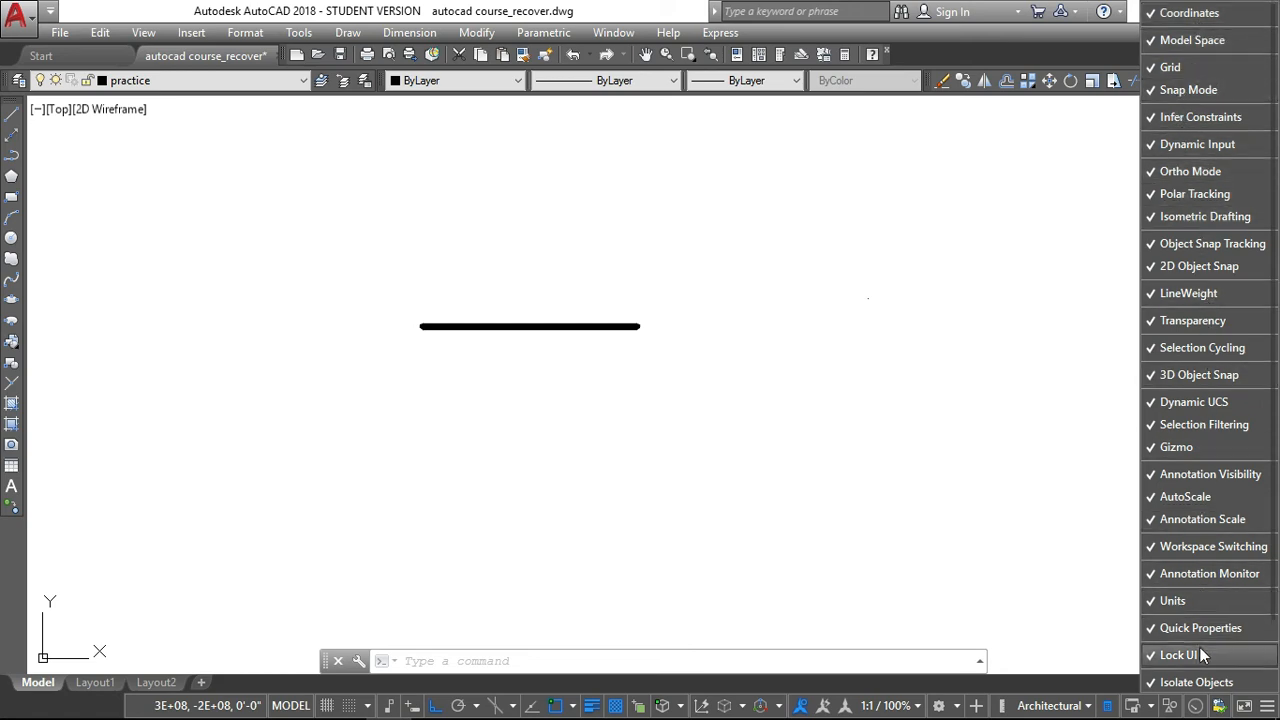
mouse_move(918, 705)
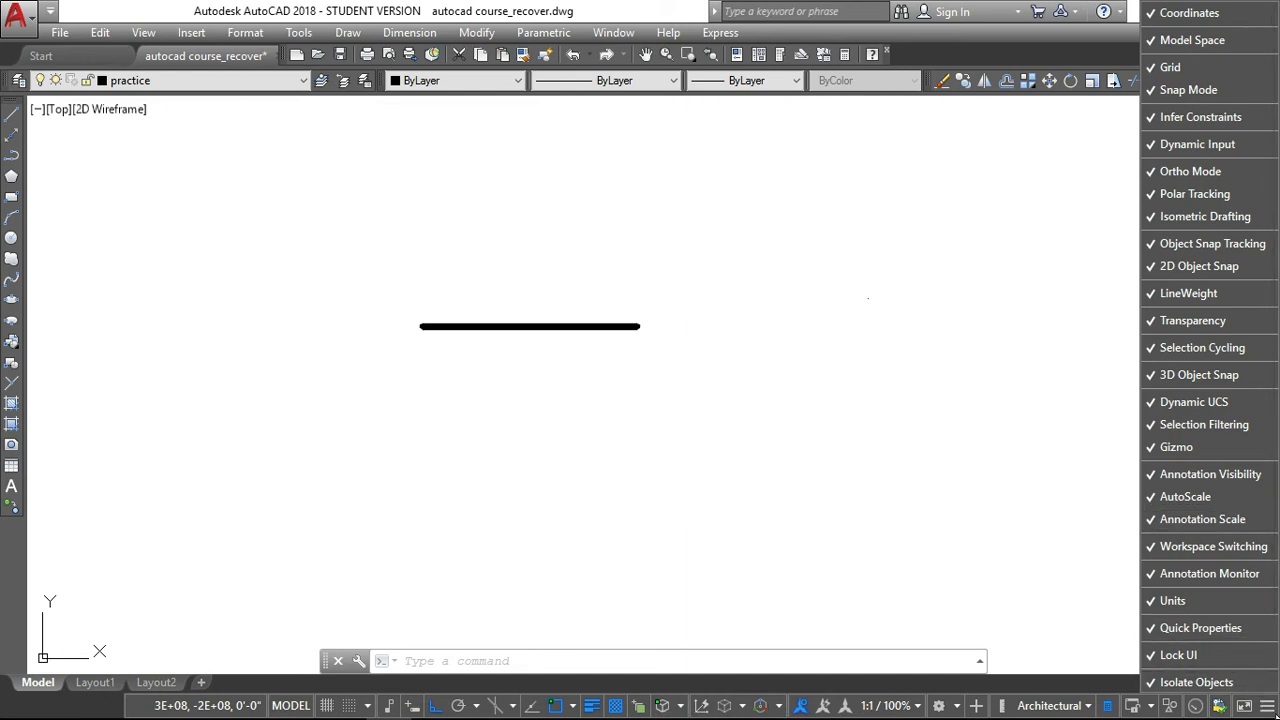
click(1267, 707)
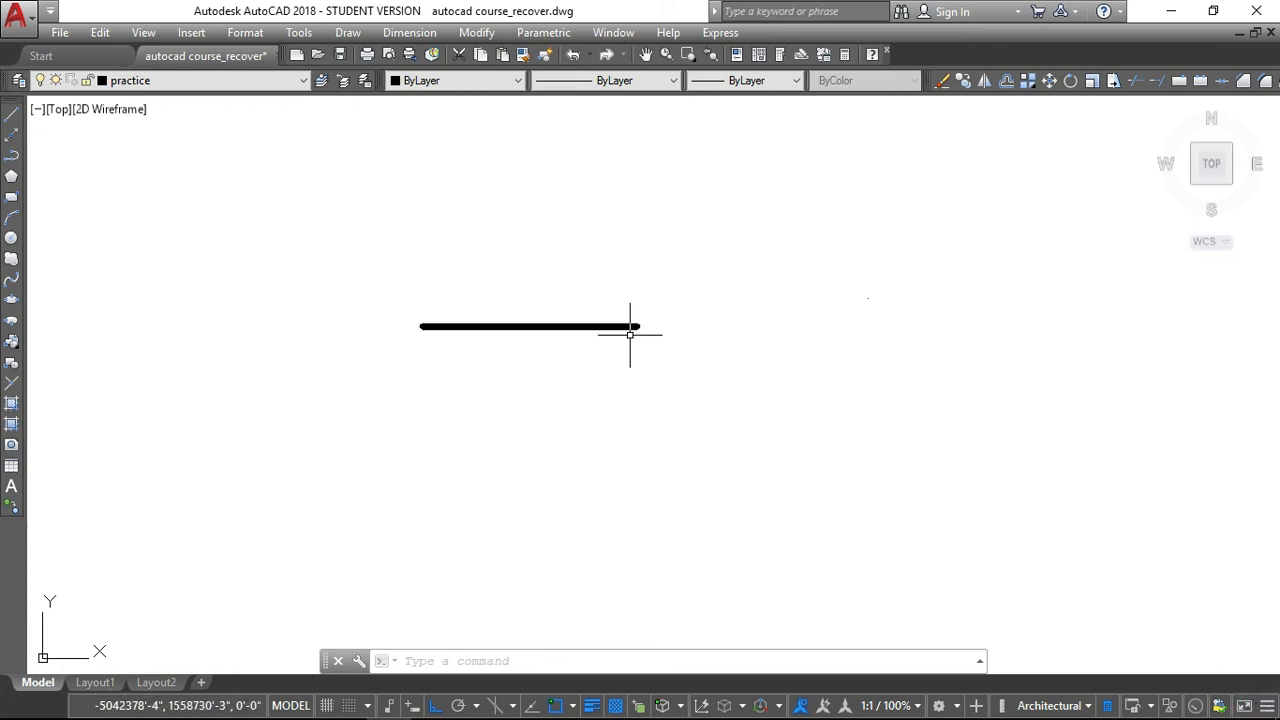
scroll(514, 326, down, 4)
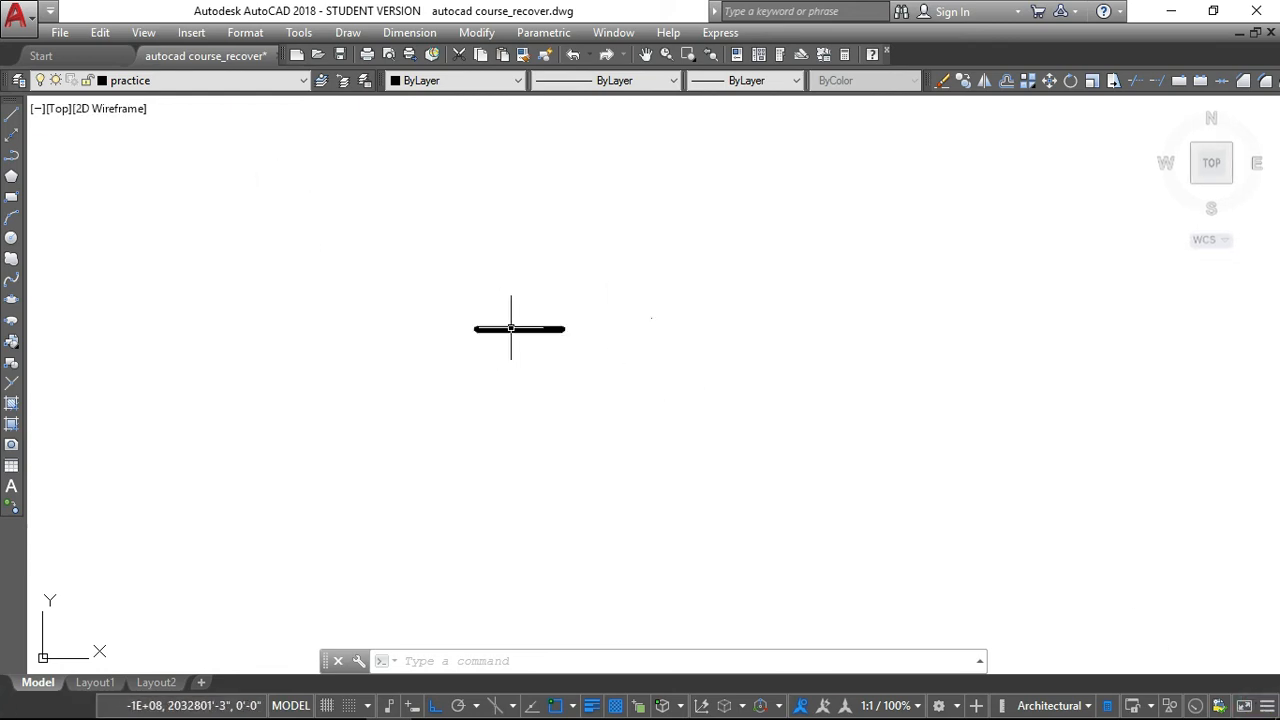
scroll(463, 289, up, 2)
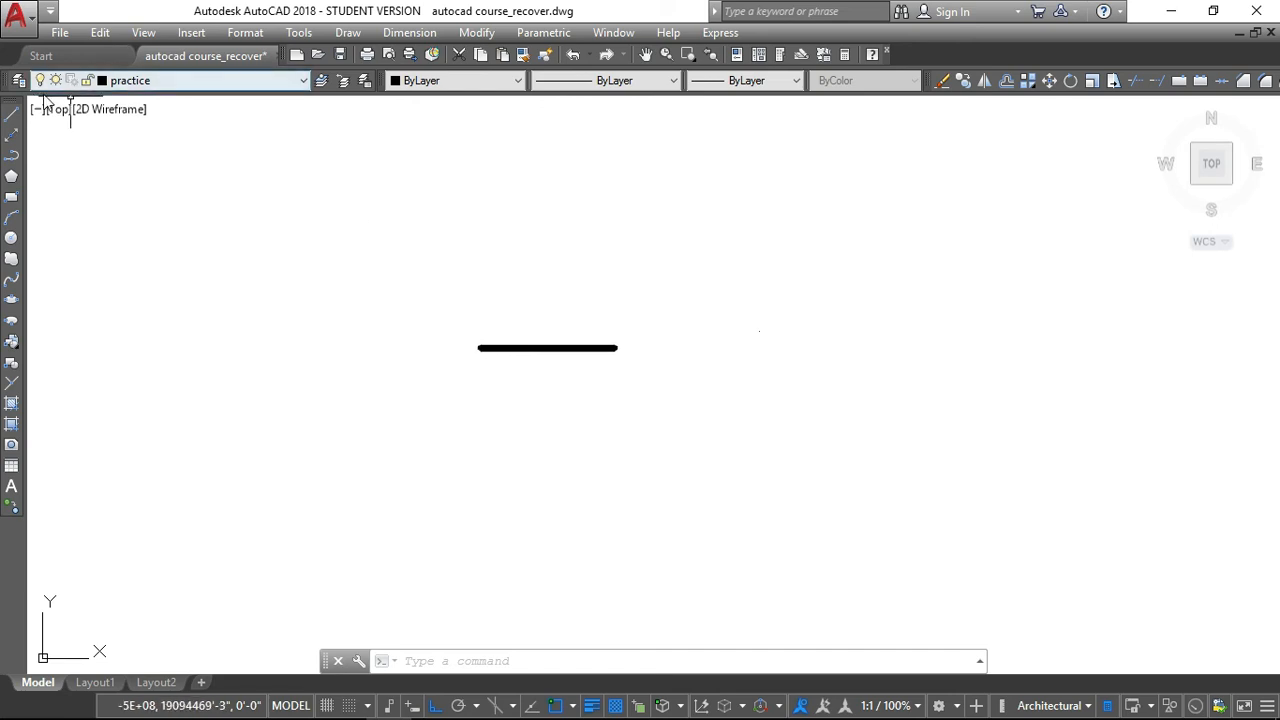
- Make wall the current layer and draw a single horizontal line above the thick practice line
click(300, 80)
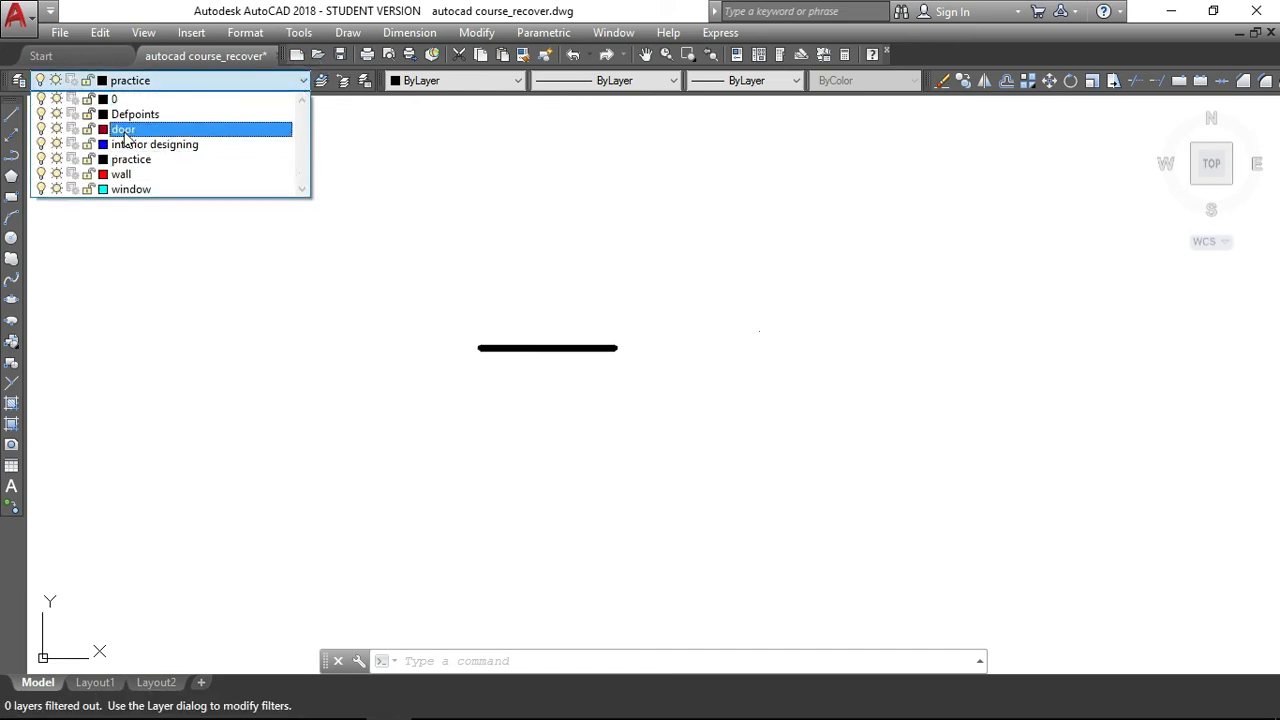
click(115, 177)
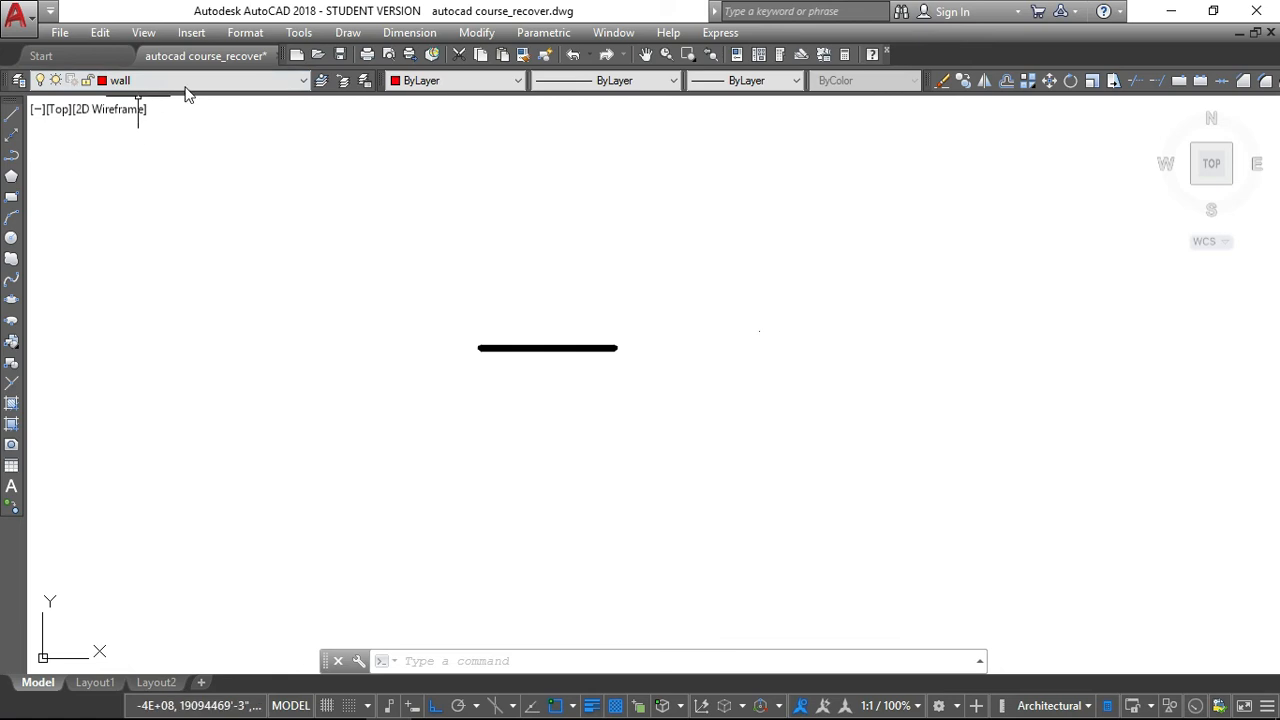
click(13, 120)
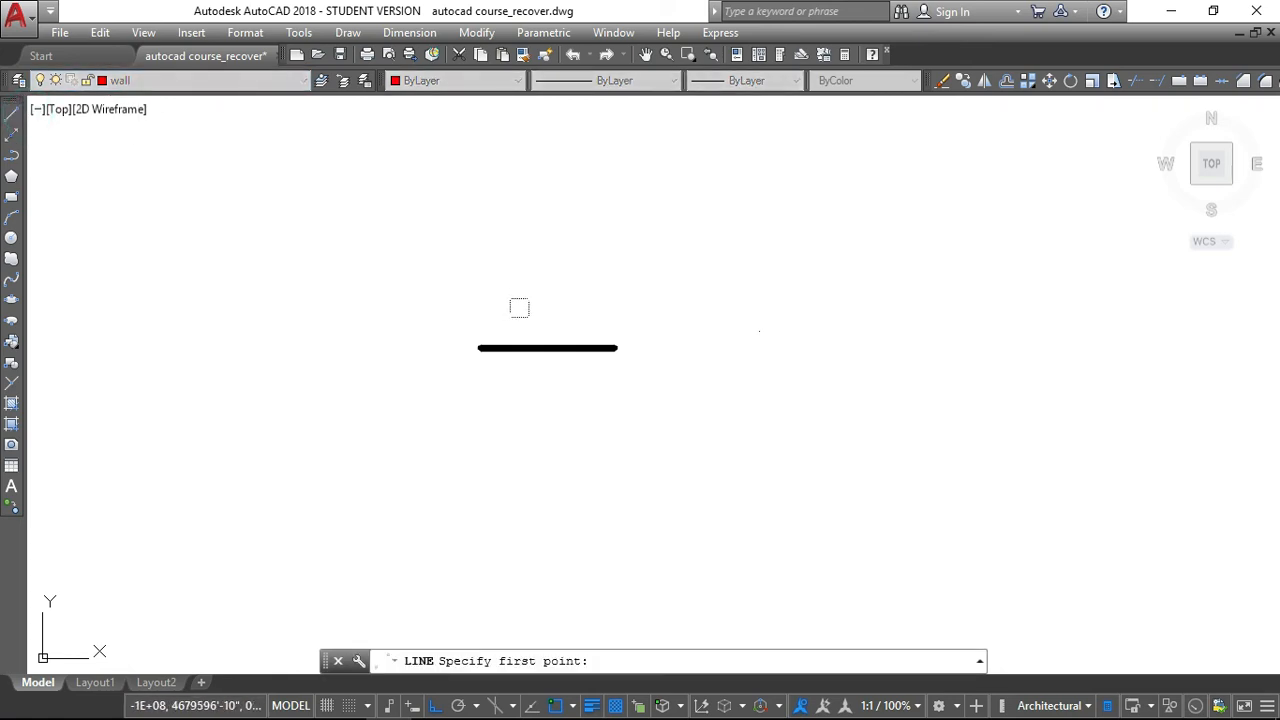
click(427, 258)
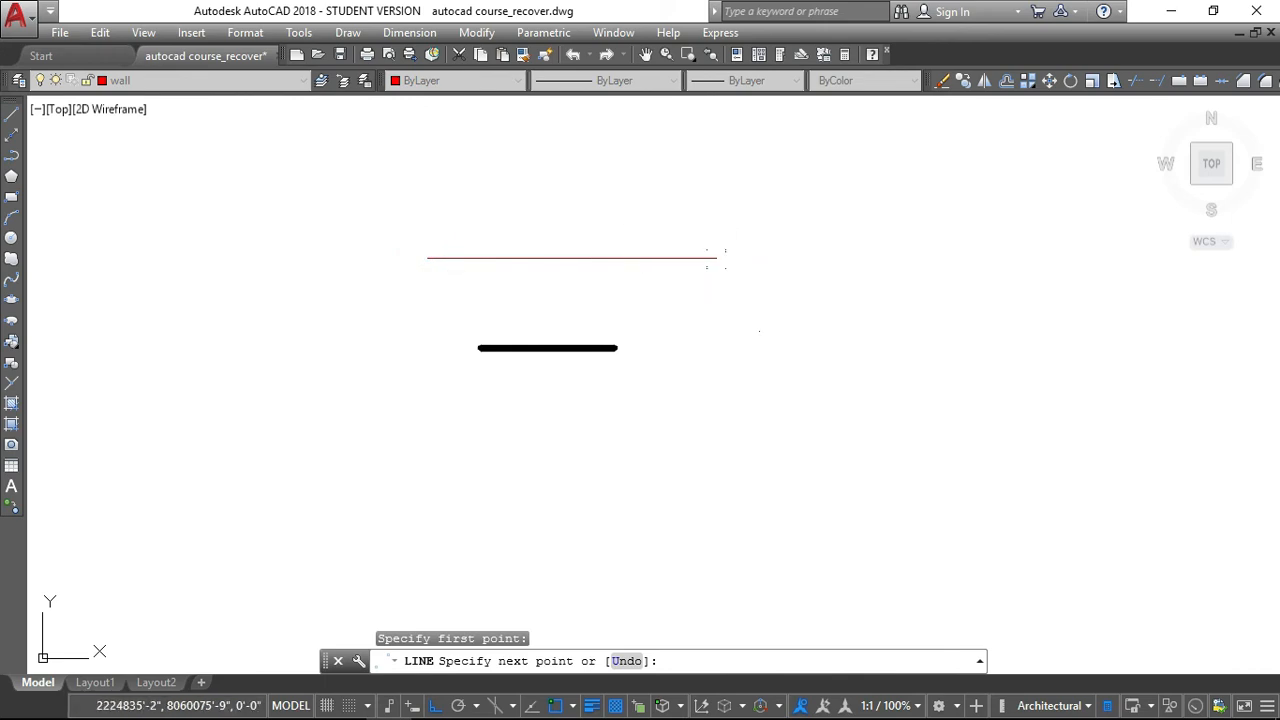
click(709, 258)
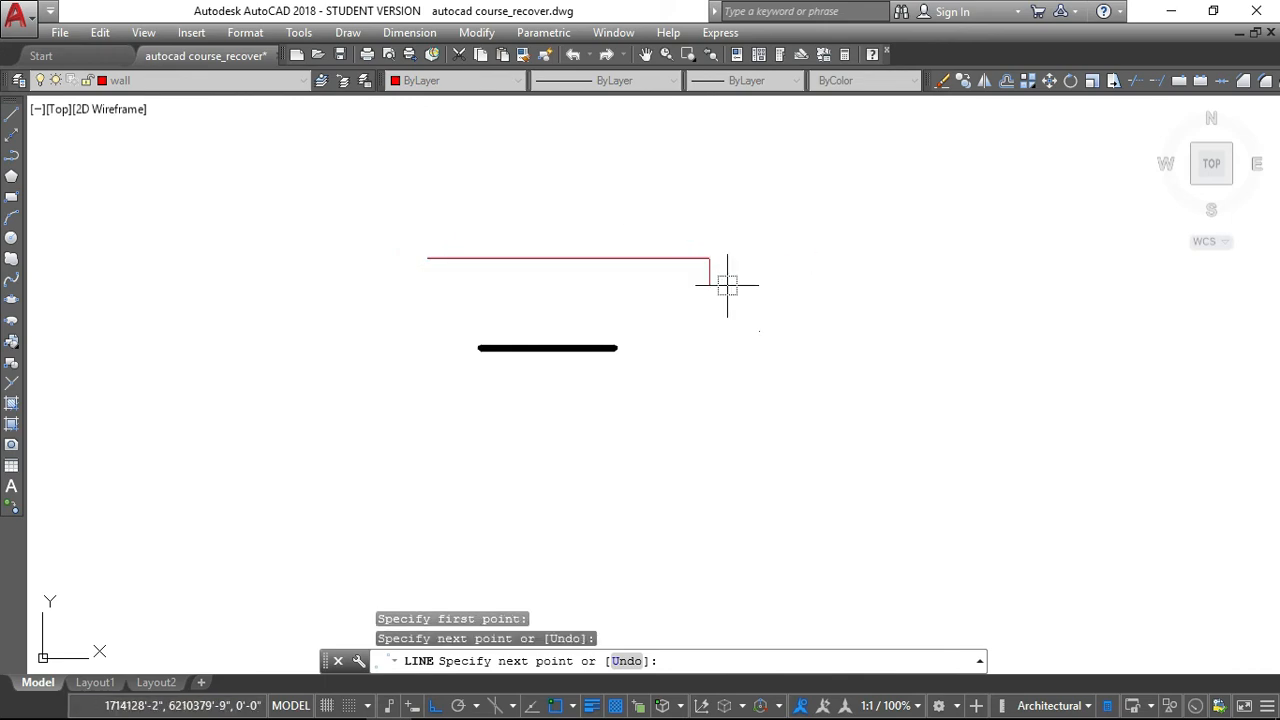
key(Return)
- Compare the displayed thickness of the wall-layer line and the practice-layer line at several zoom levels
scroll(573, 266, down, 6)
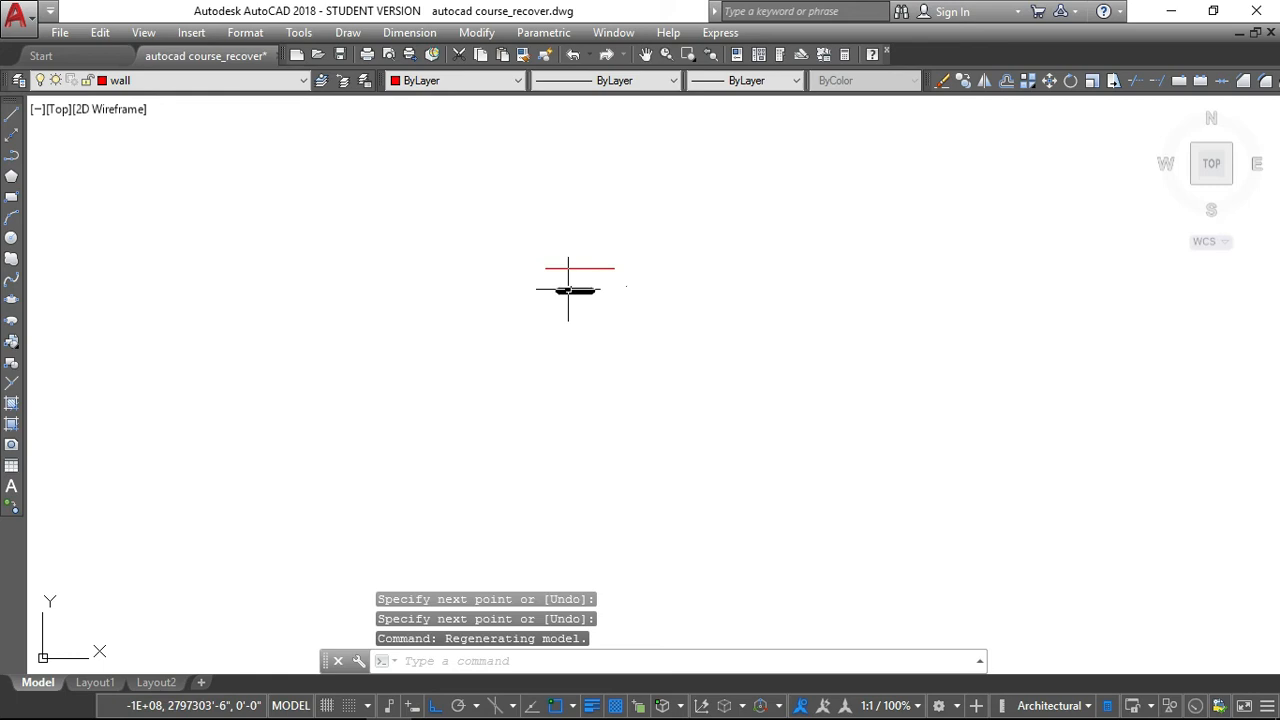
scroll(567, 288, up, 6)
scroll(570, 283, down, 6)
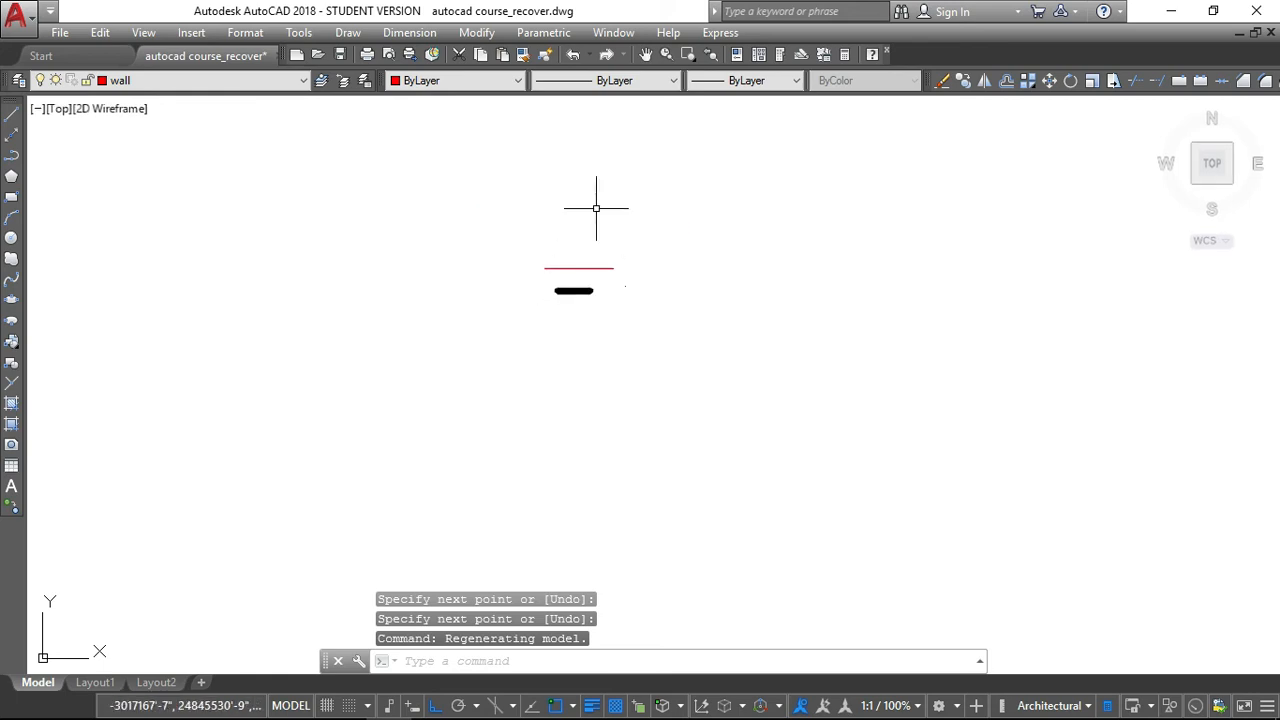
scroll(598, 207, up, 6)
scroll(552, 330, down, 4)
scroll(514, 425, up, 4)
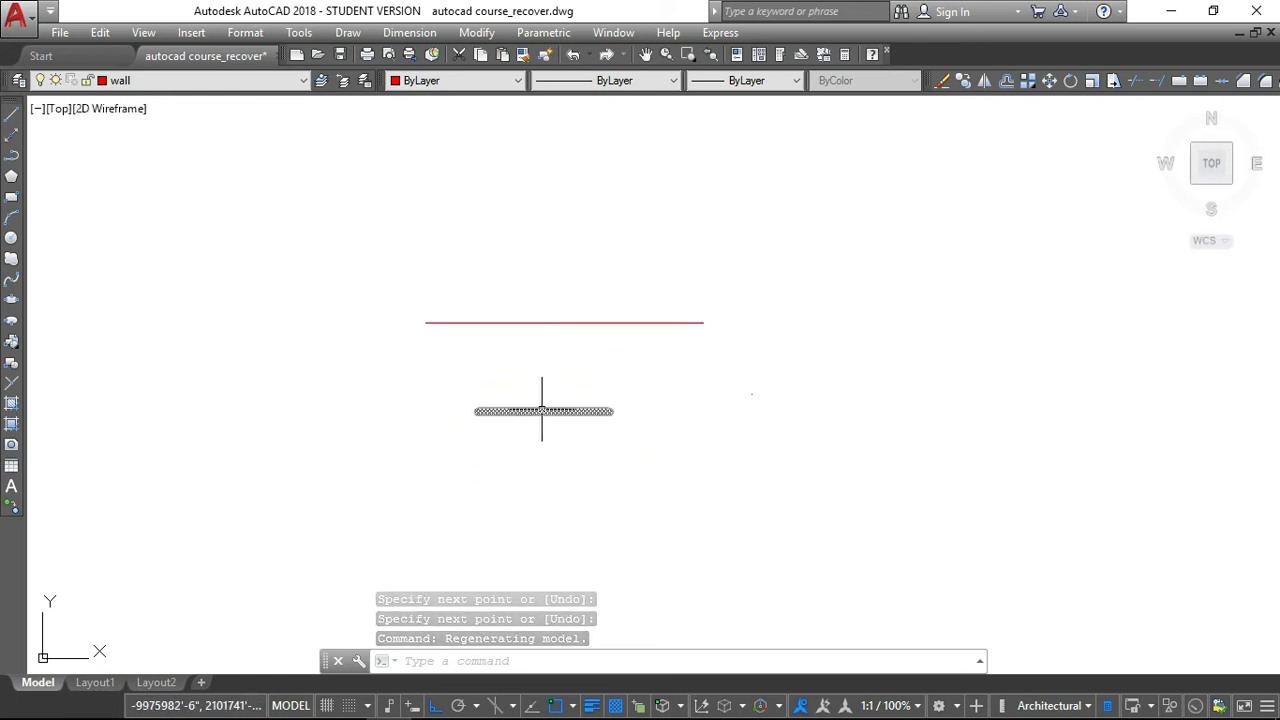
scroll(540, 400, up, 6)
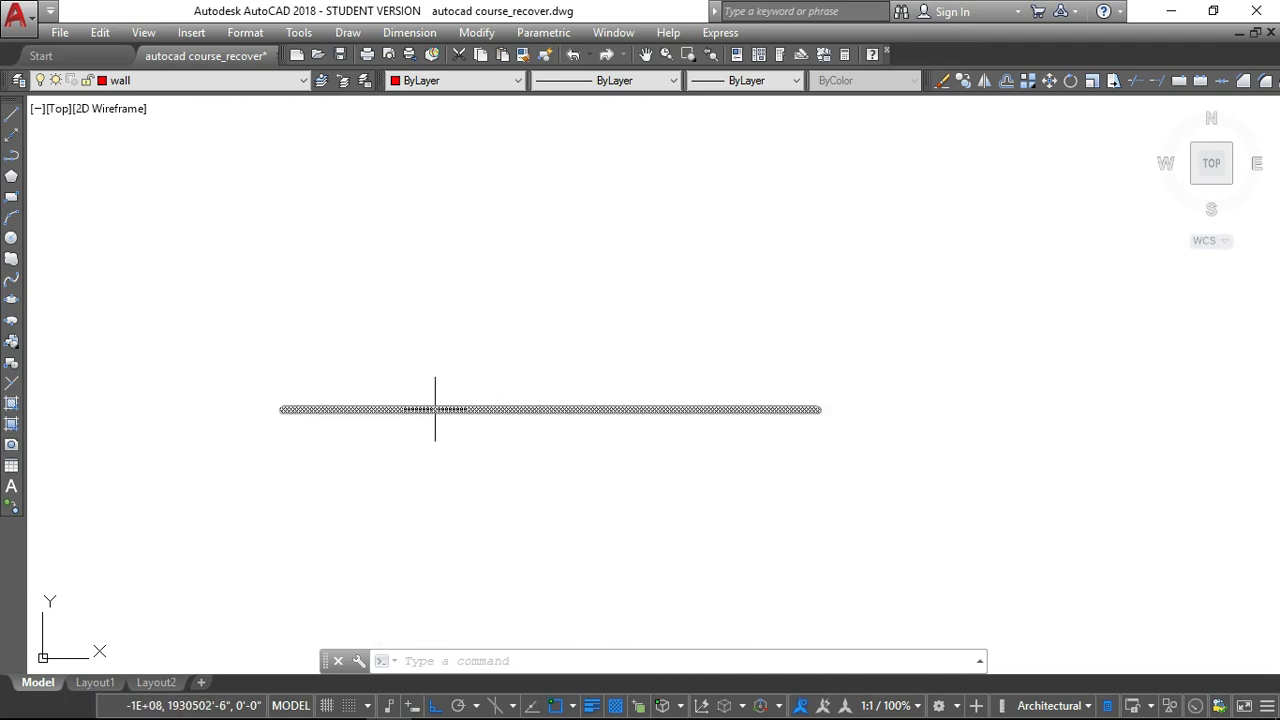
scroll(460, 406, down, 4)
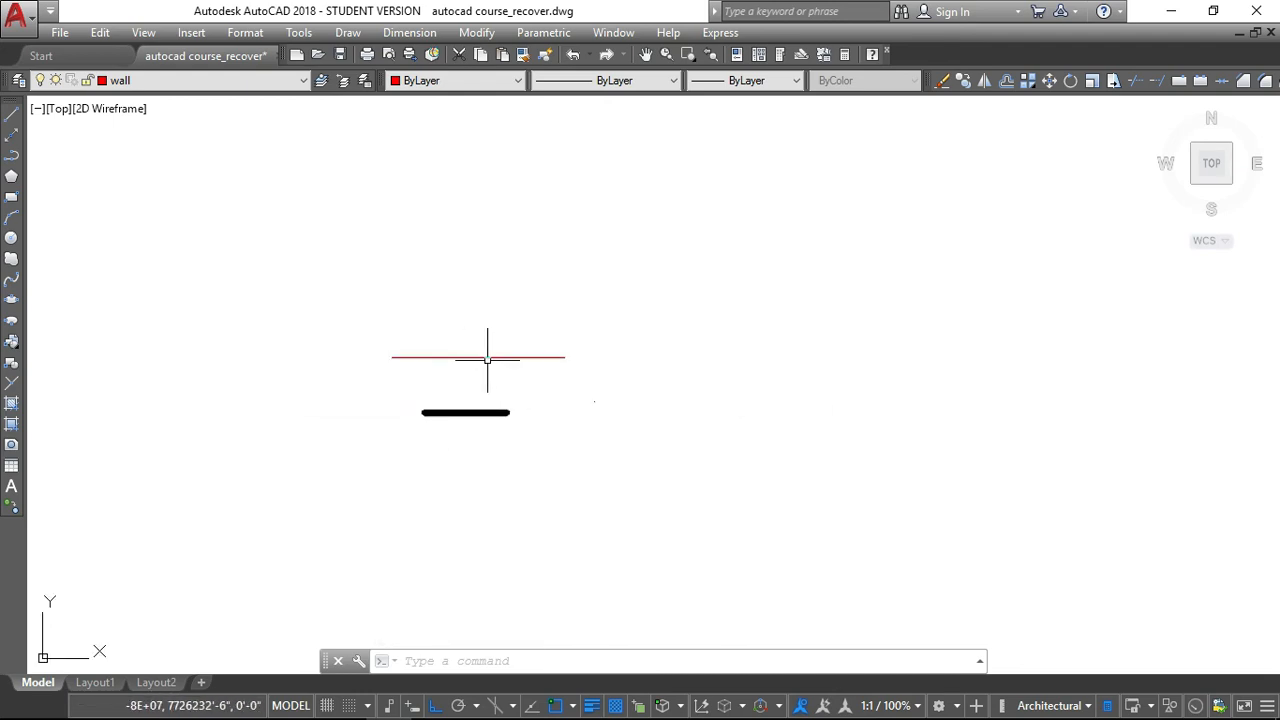
scroll(487, 355, up, 2)
scroll(488, 355, down, 2)
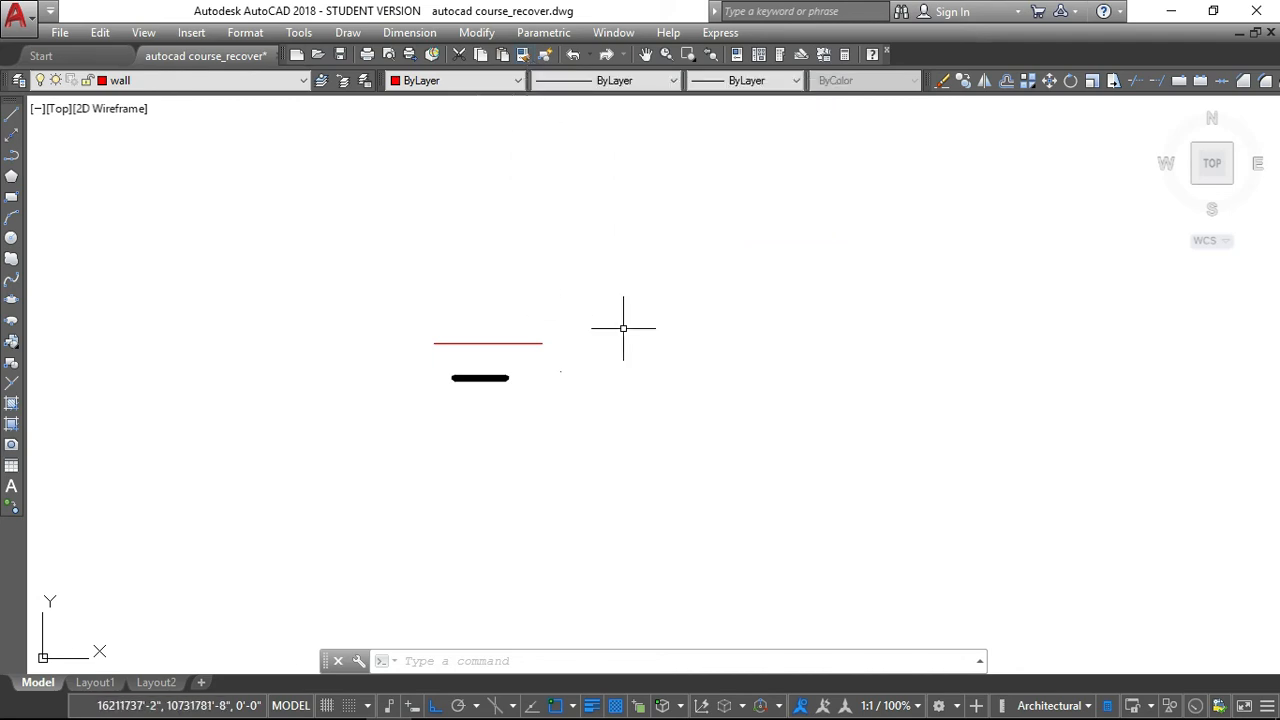
- Match the properties of the thick practice line onto the red wall line with MATCHPROP, and finish the command
text(MA)
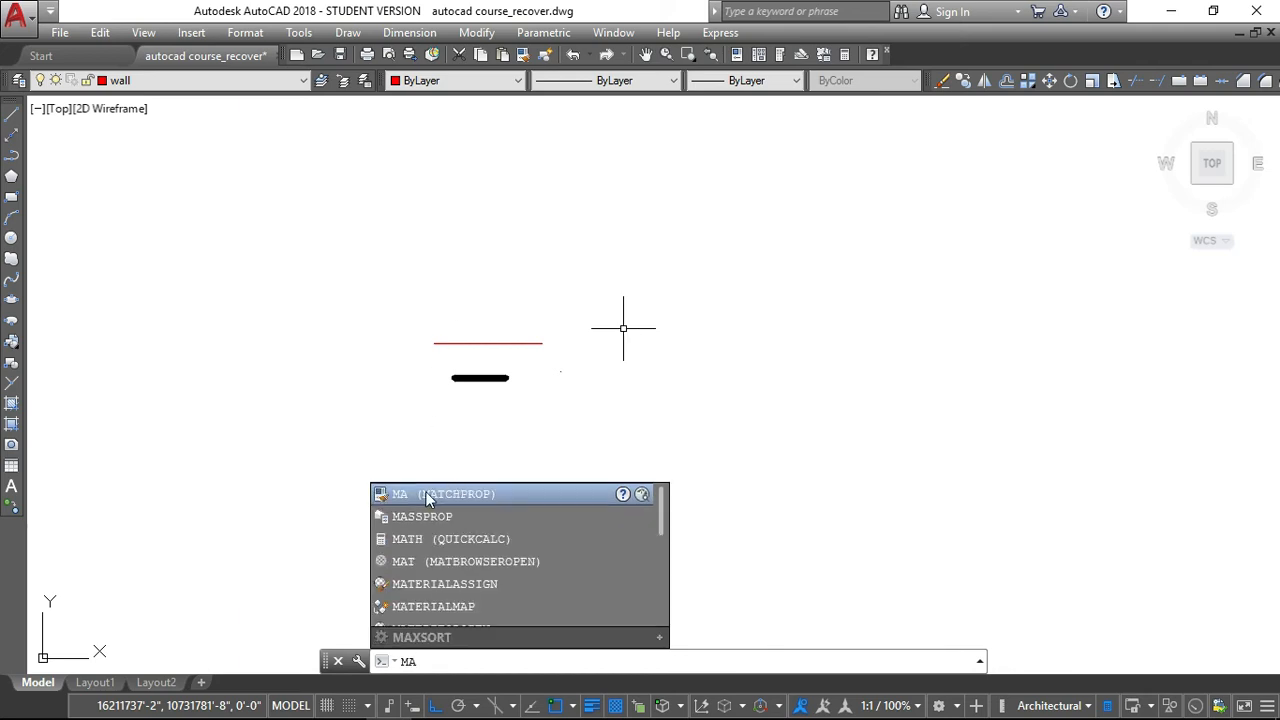
click(437, 497)
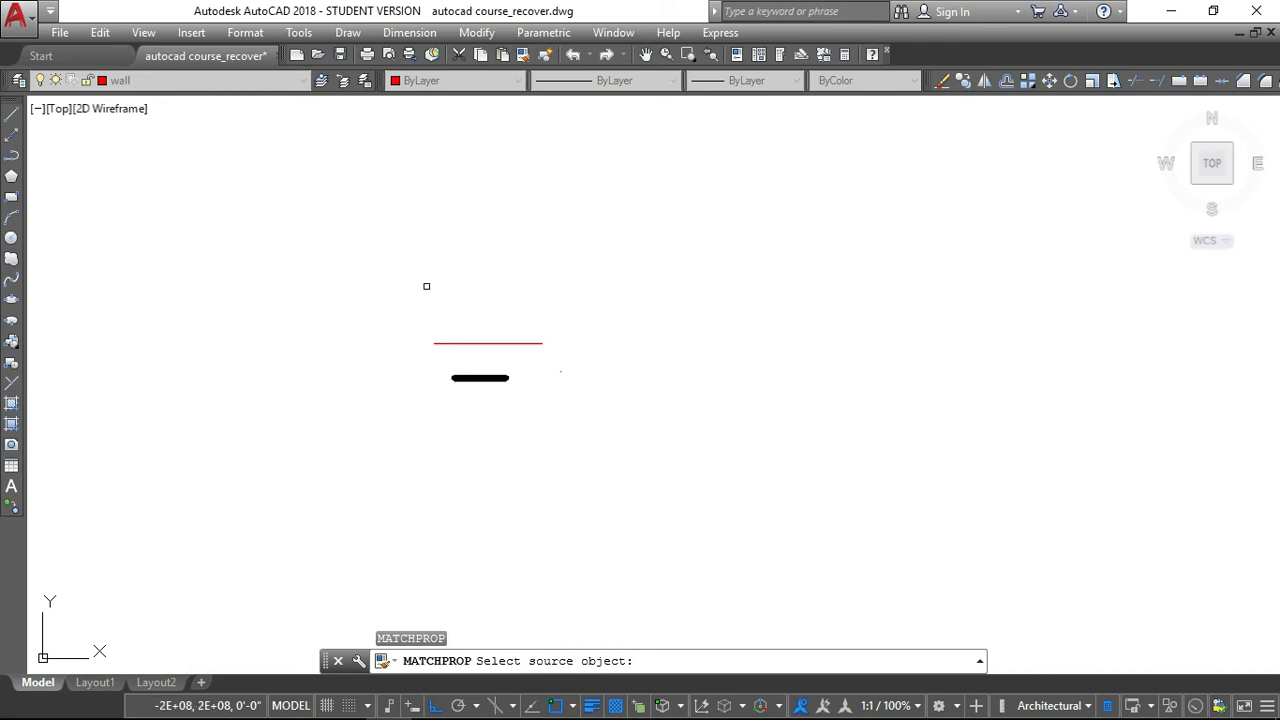
scroll(480, 377, up, 8)
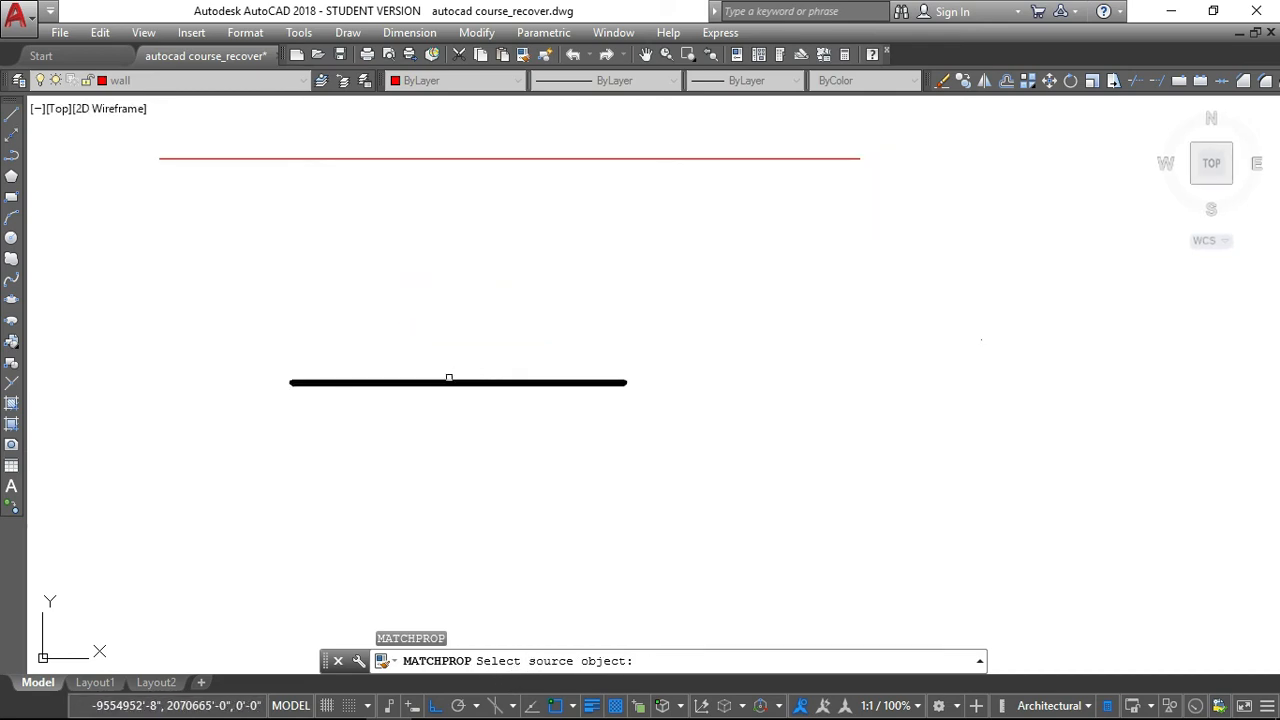
scroll(450, 380, down, 4)
scroll(443, 266, up, 4)
scroll(420, 492, down, 2)
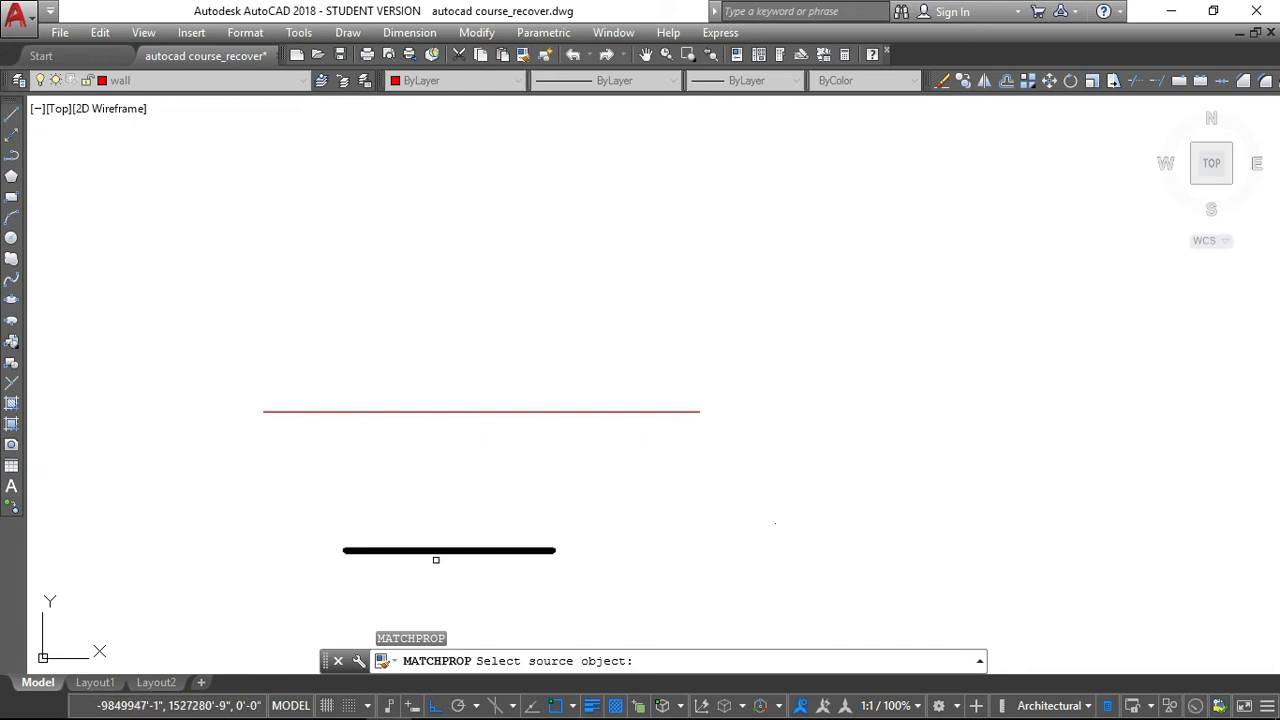
click(405, 551)
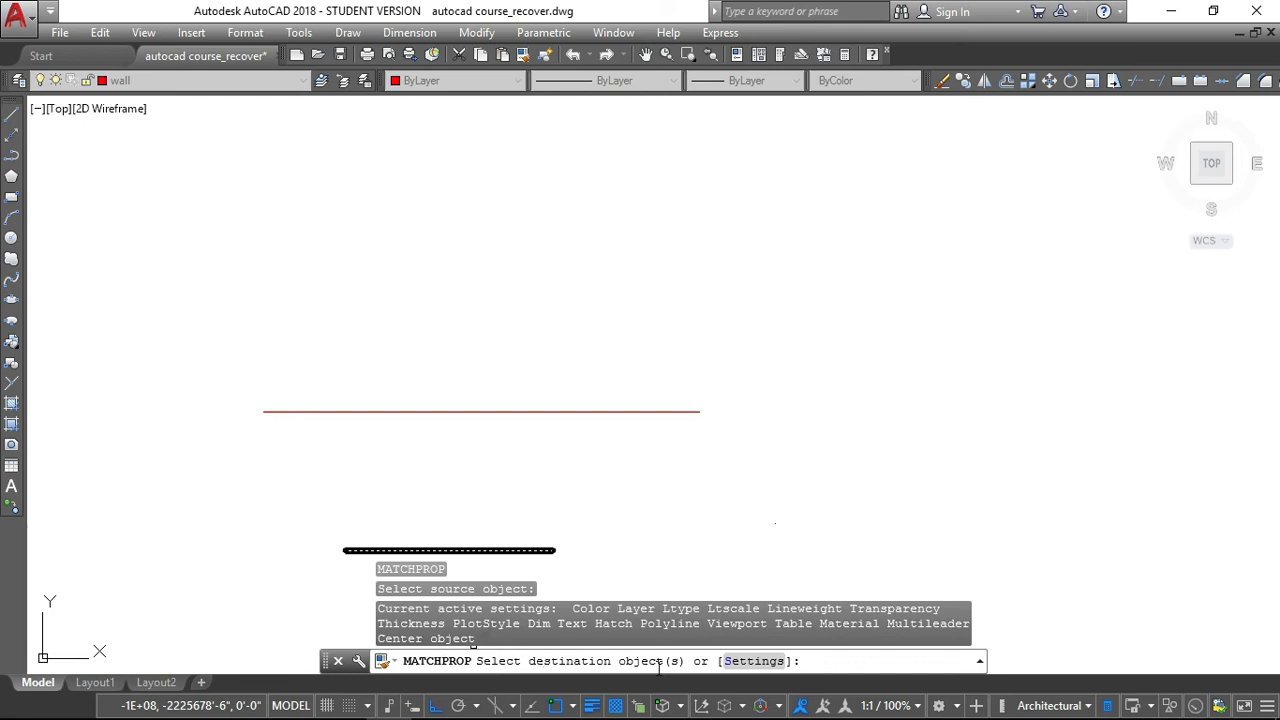
click(496, 410)
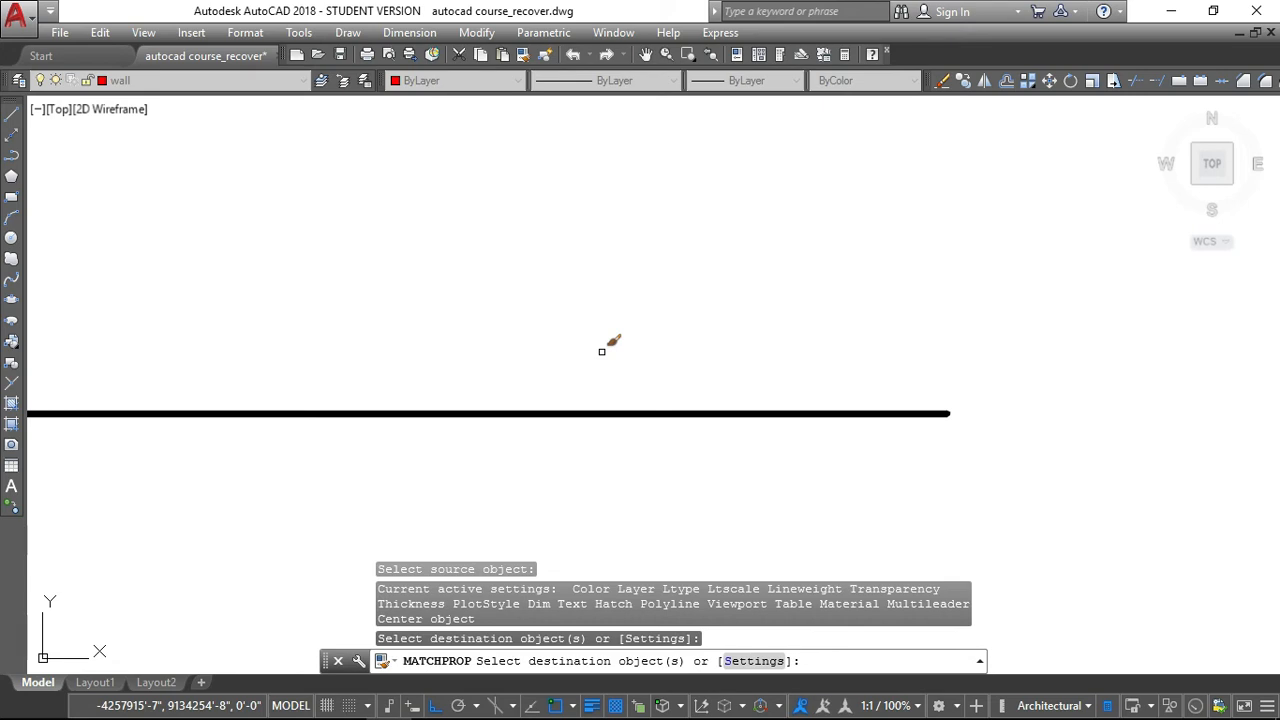
scroll(602, 351, down, 3)
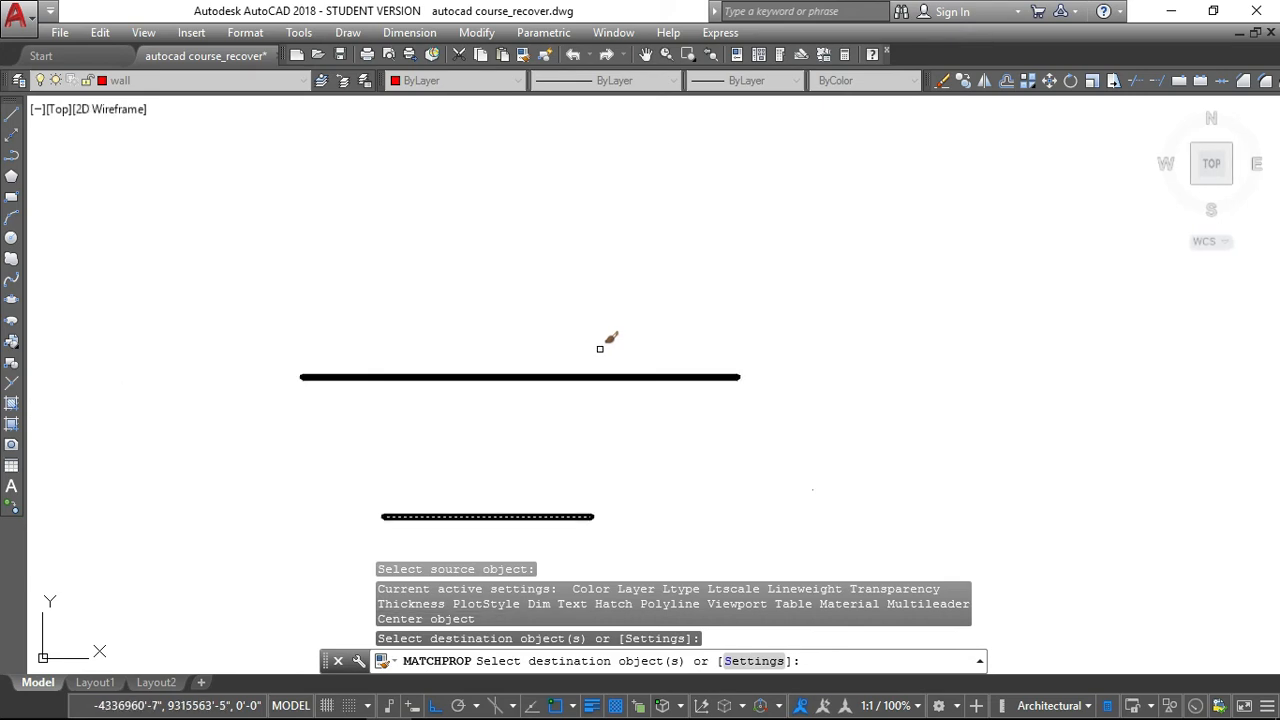
scroll(664, 300, down, 6)
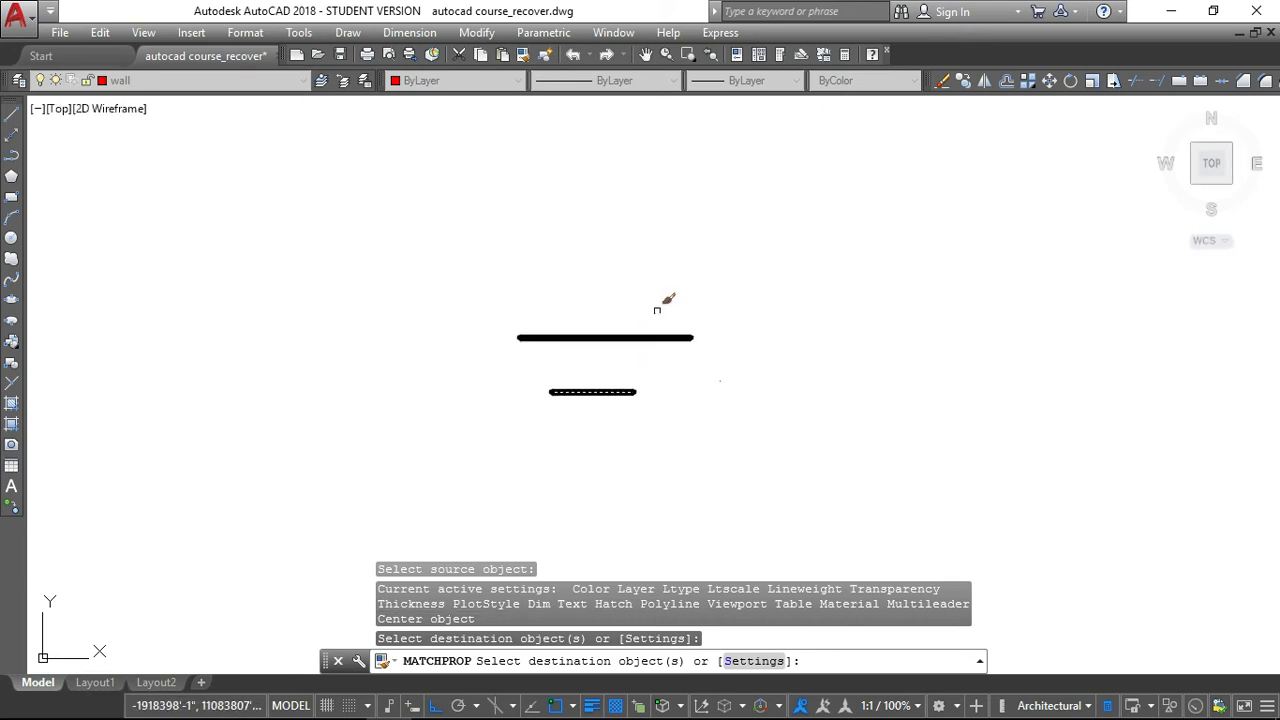
scroll(703, 296, up, 3)
scroll(760, 320, down, 4)
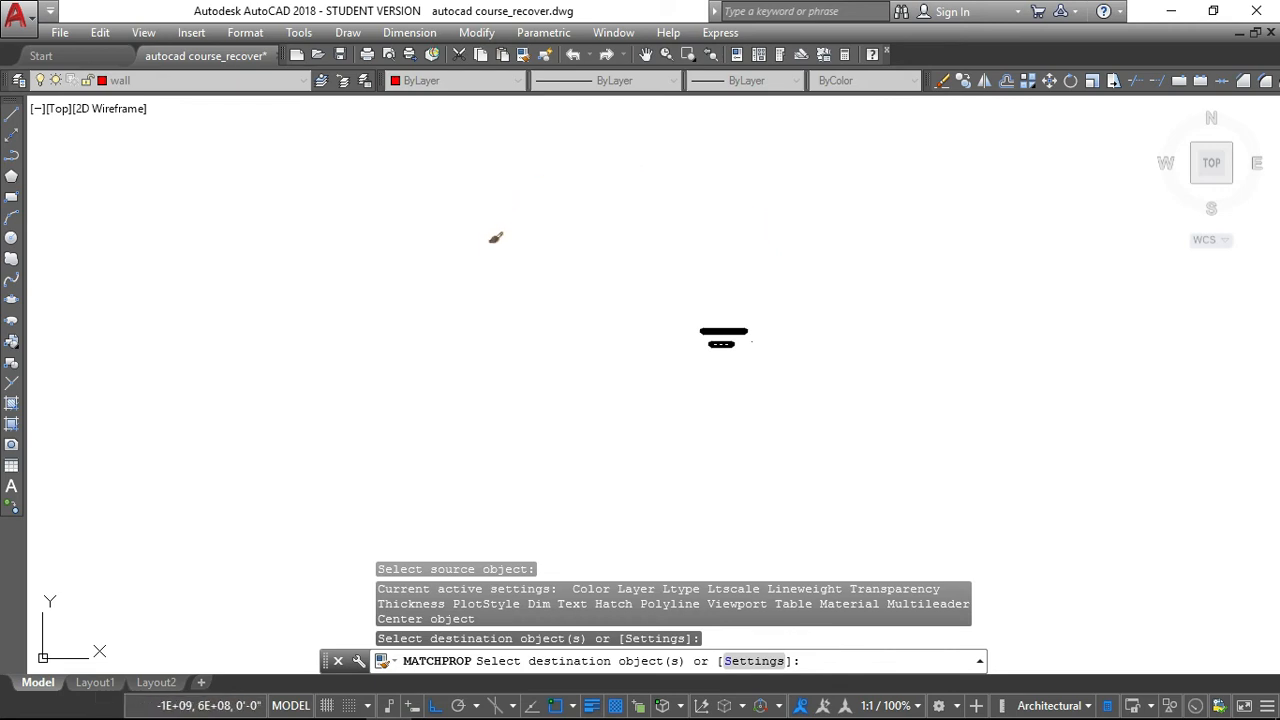
scroll(739, 366, up, 1)
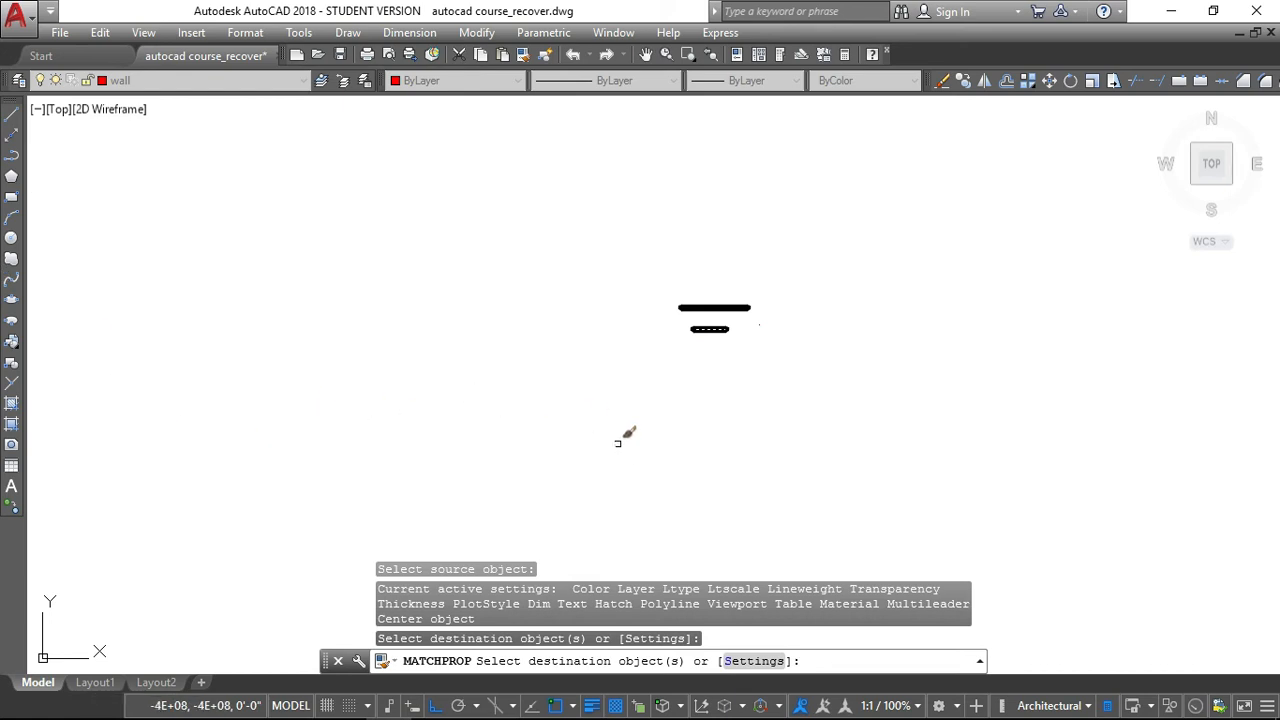
scroll(735, 318, up, 4)
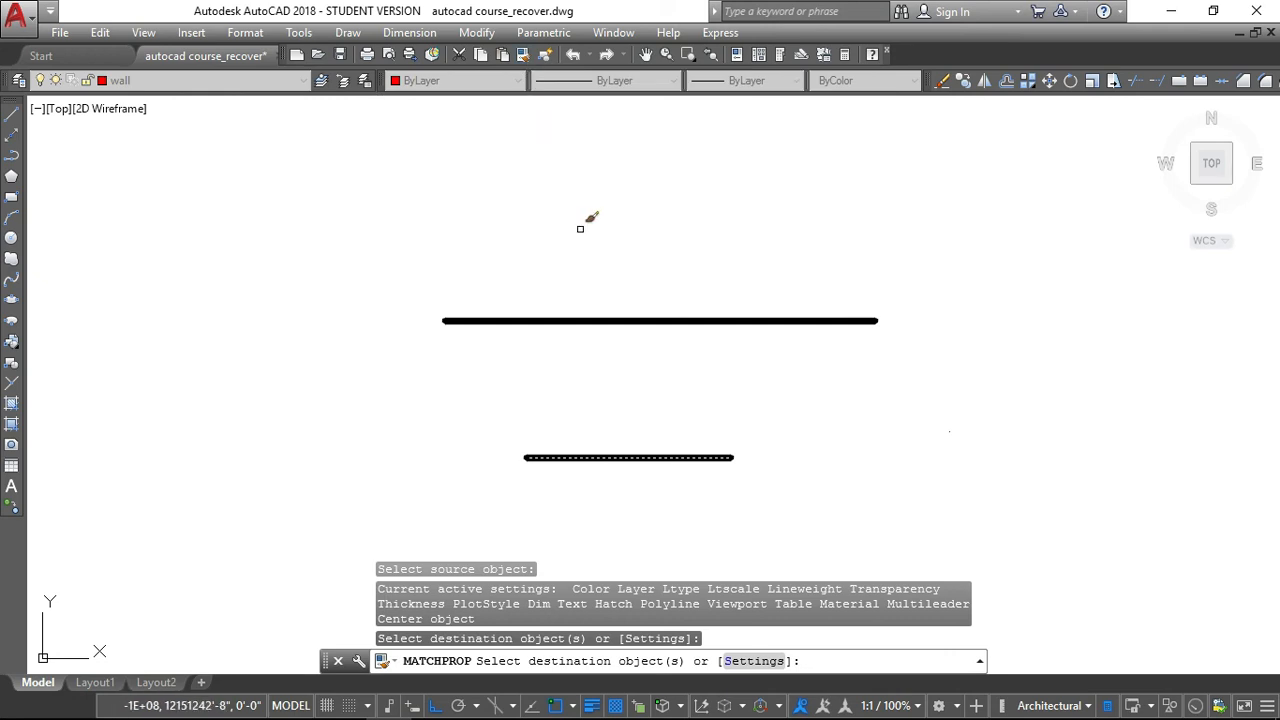
key(Return)
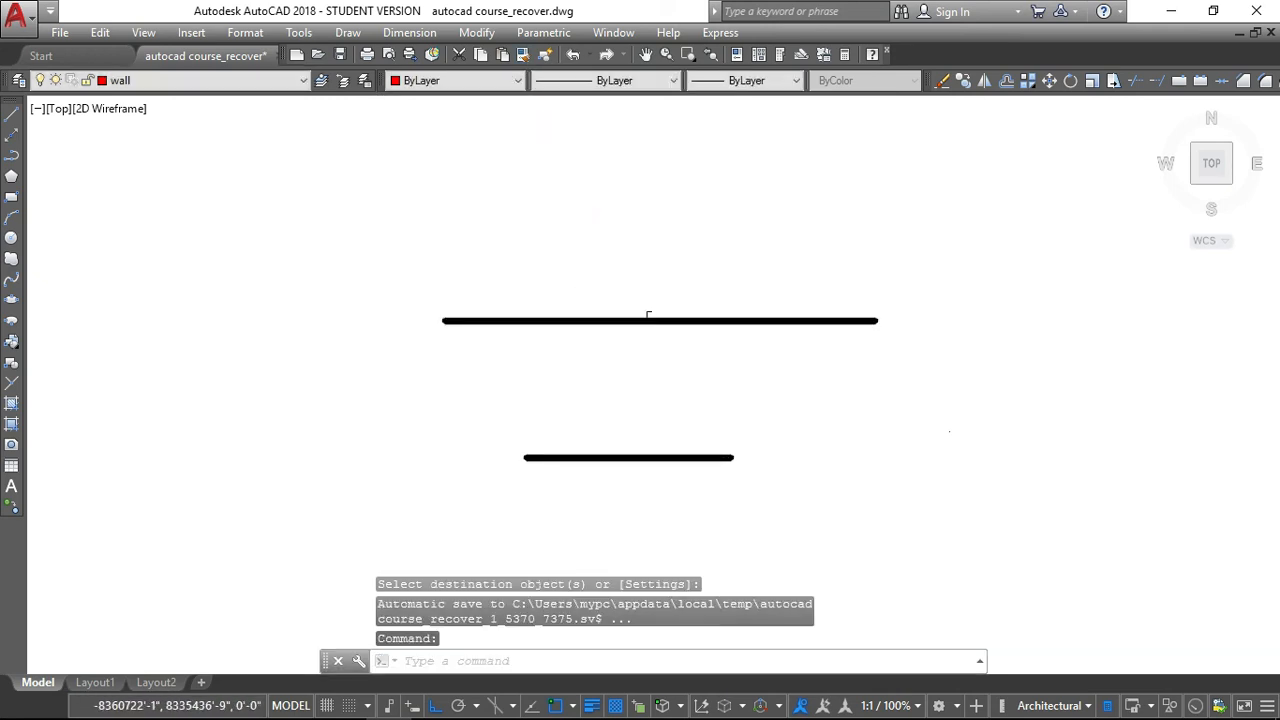
- Switch lineweight display off and back on to compare how the two matched lines are shown
scroll(648, 316, down, 2)
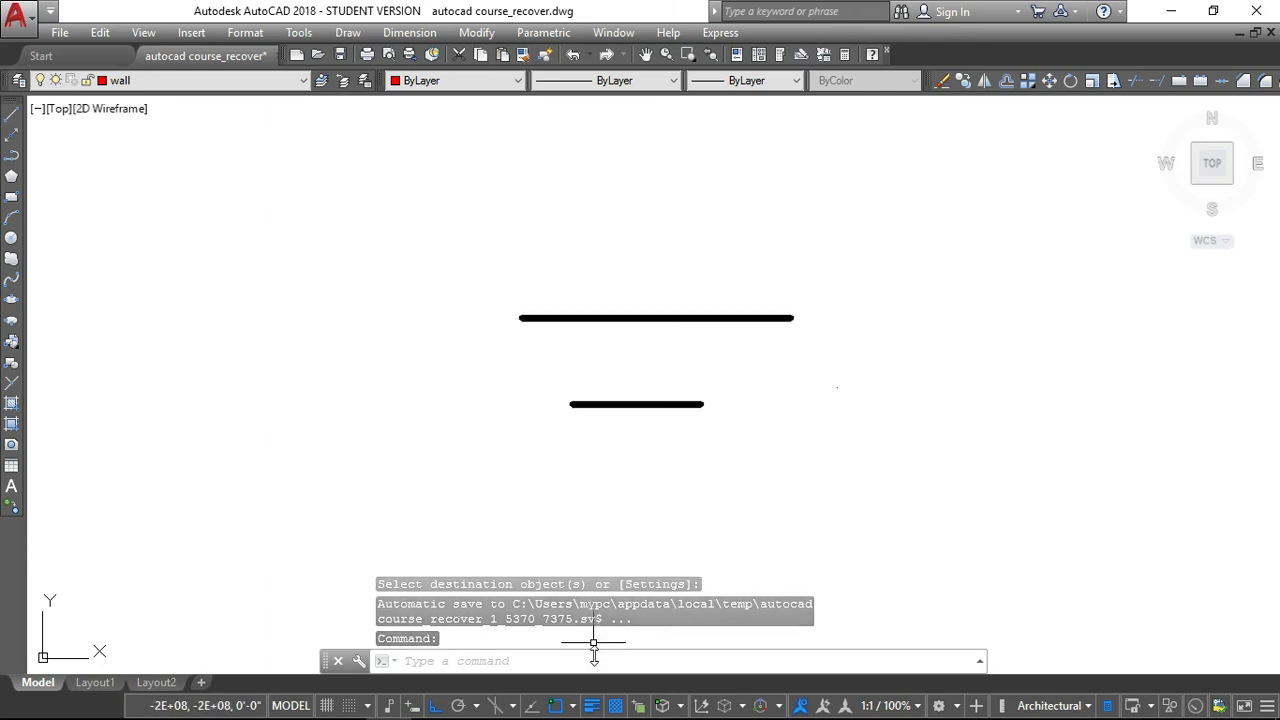
click(598, 708)
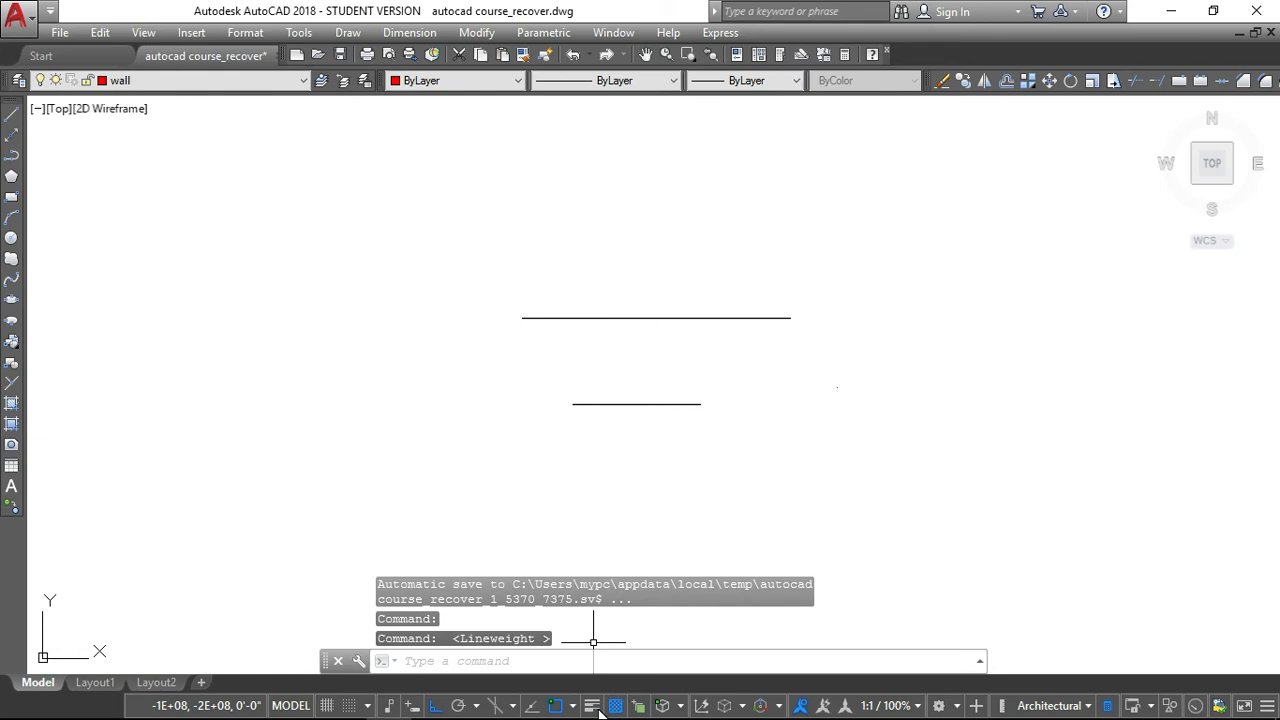
click(594, 706)
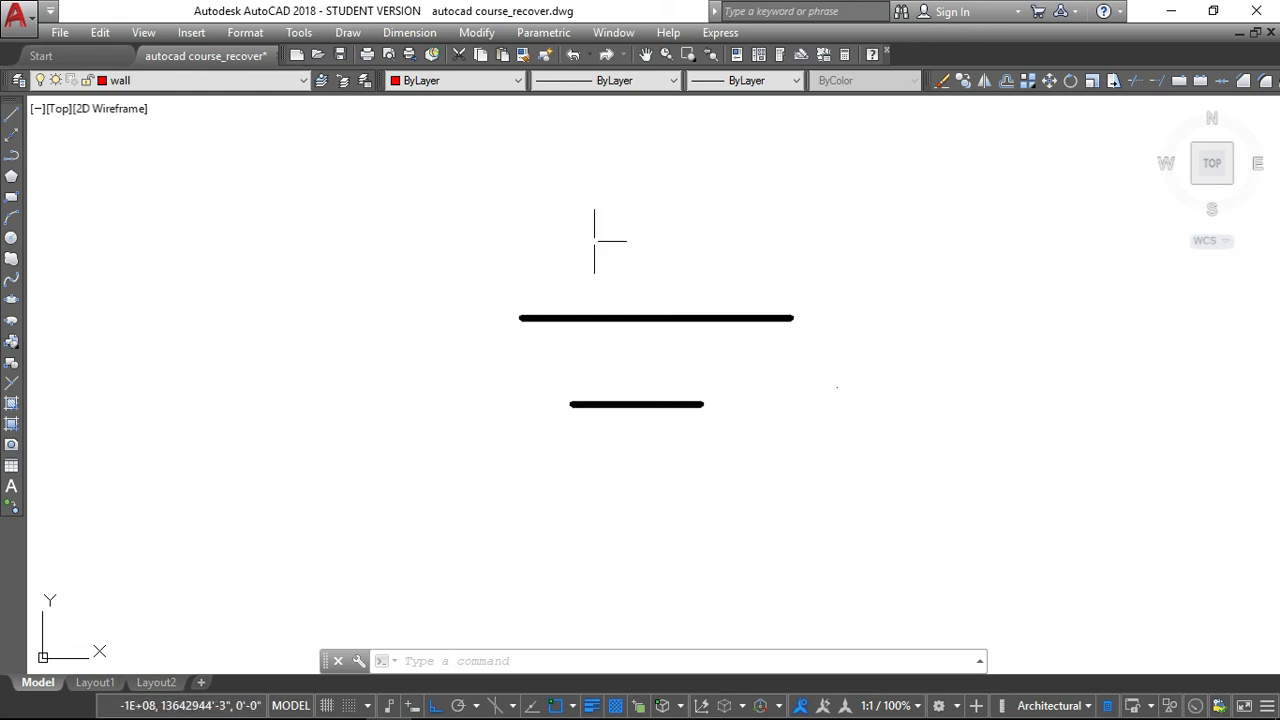
scroll(560, 270, down, 6)
scroll(545, 280, up, 6)
scroll(528, 224, down, 3)
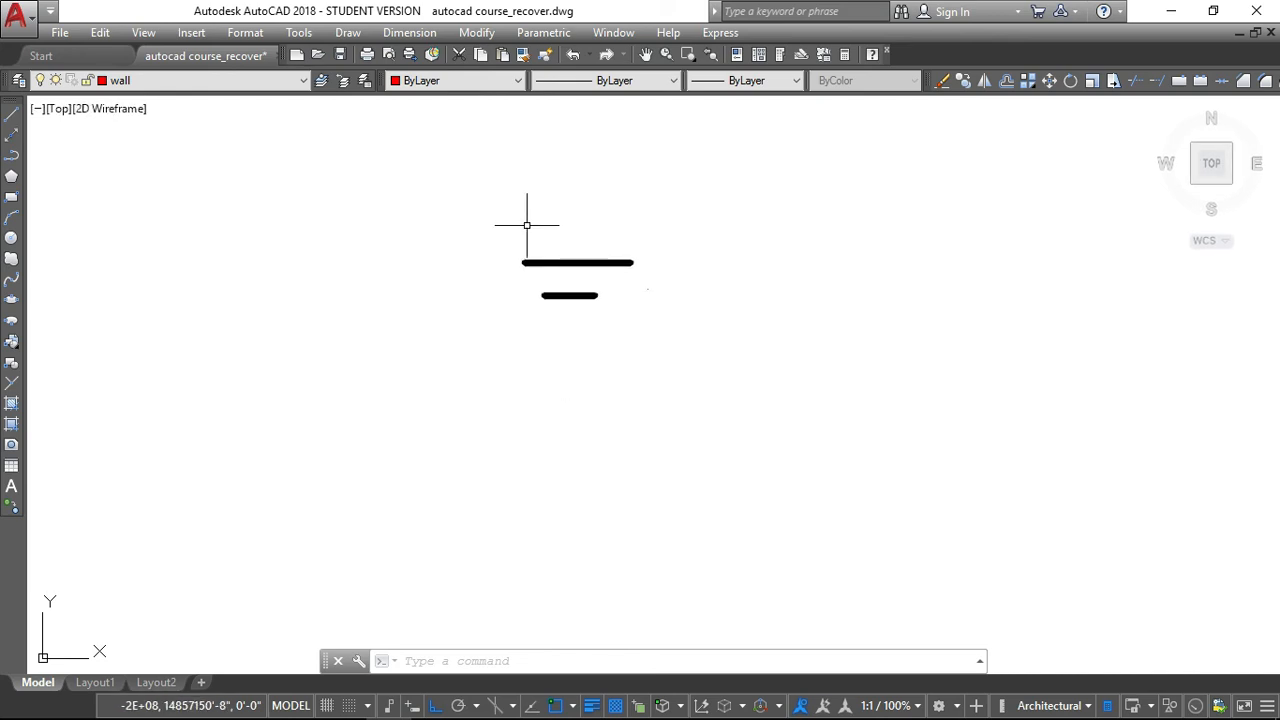
- Draw two similar-sized, nearly square rectangles side by side on the wall layer, to the left of the two thick lines
click(12, 199)
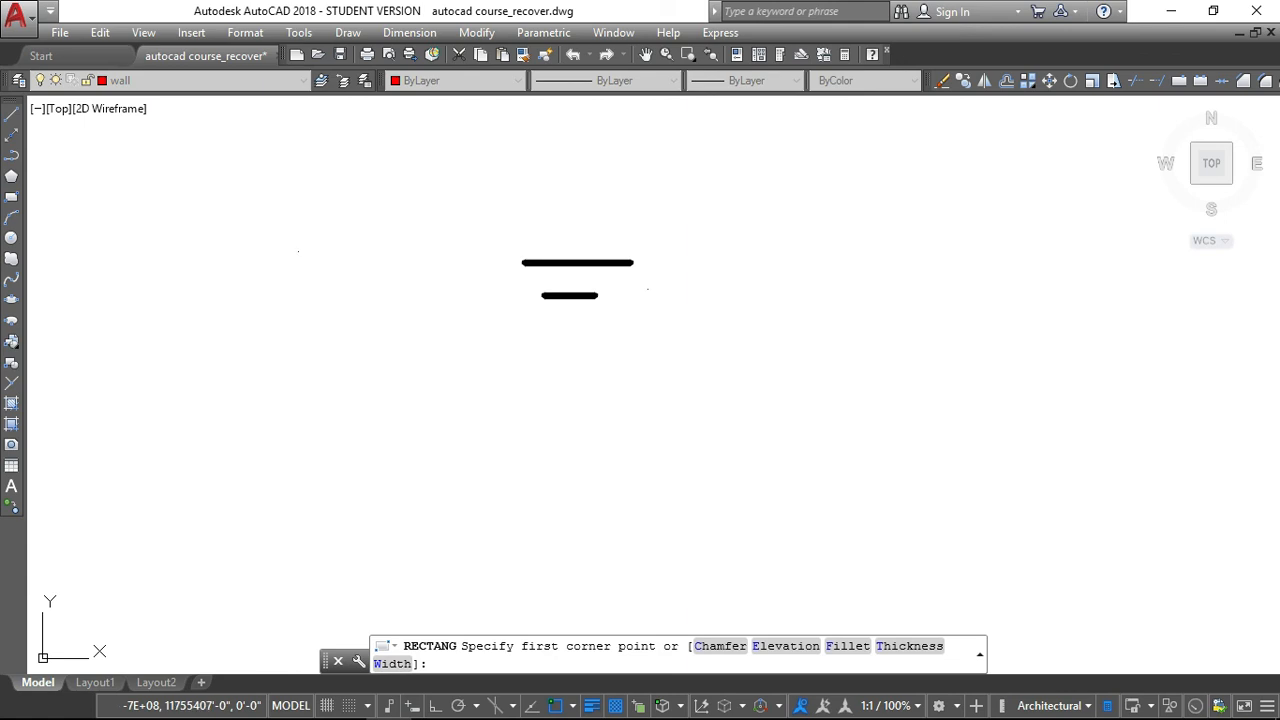
click(268, 278)
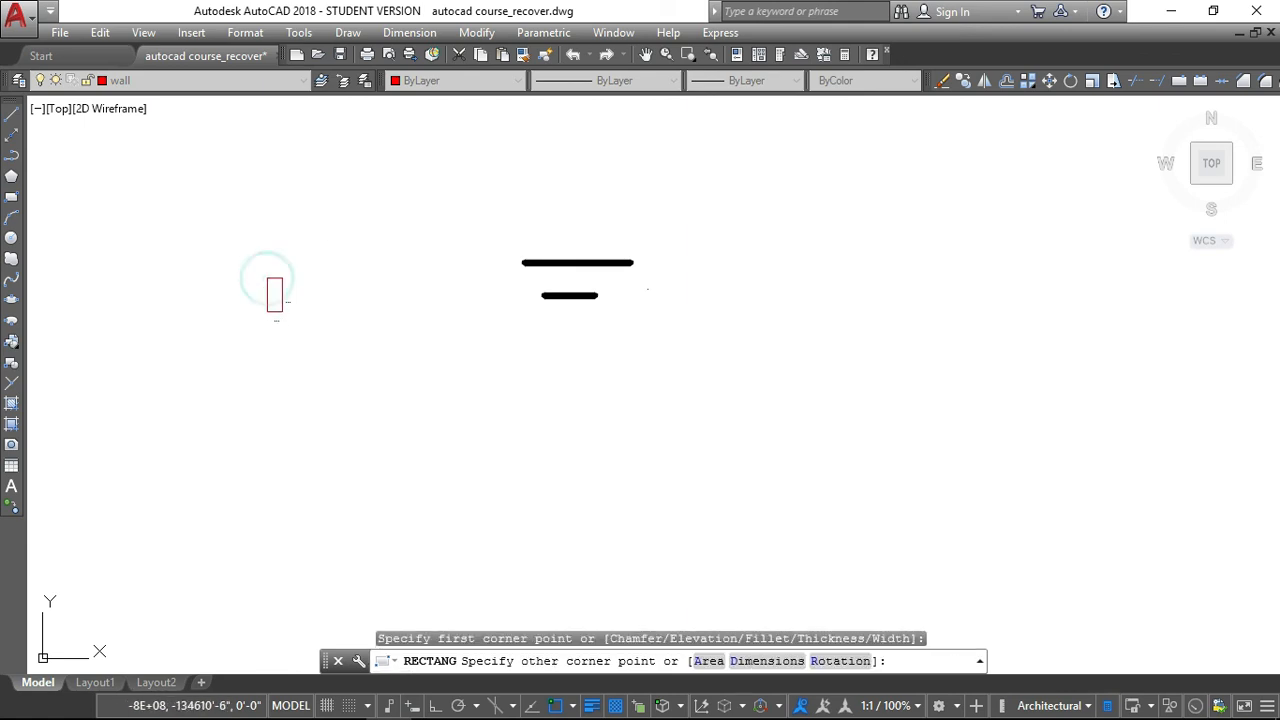
click(397, 416)
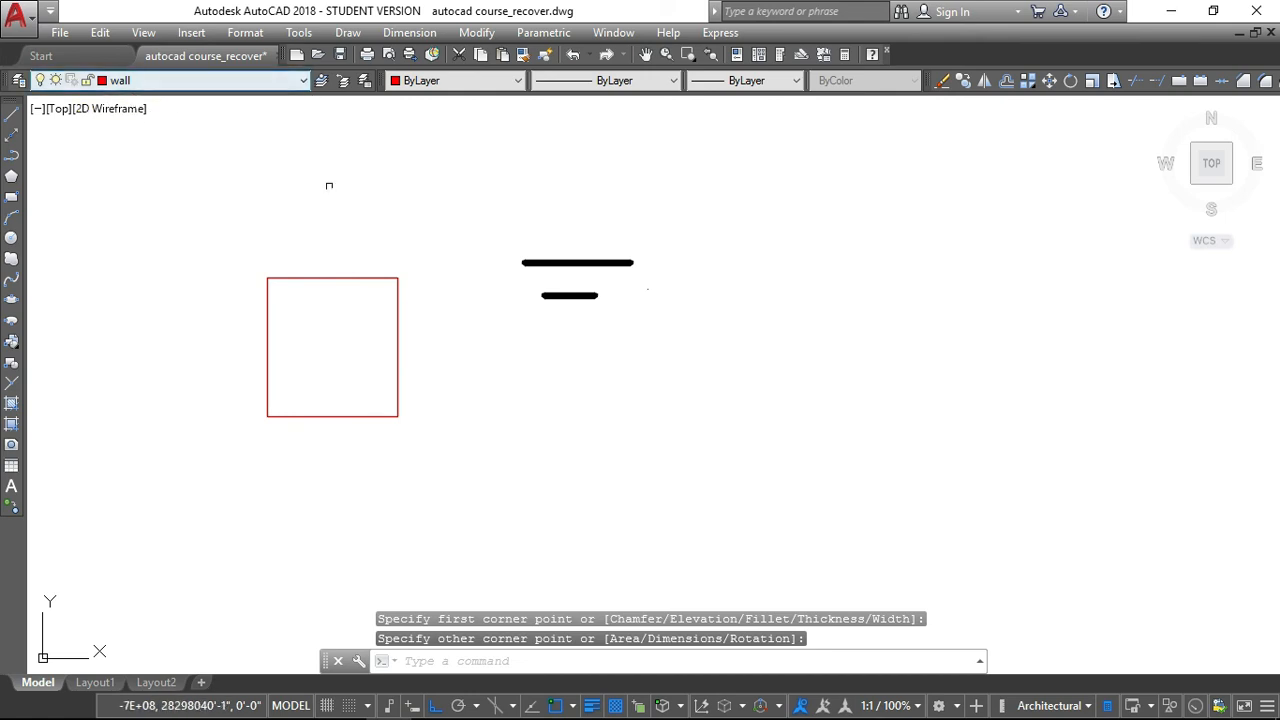
click(11, 197)
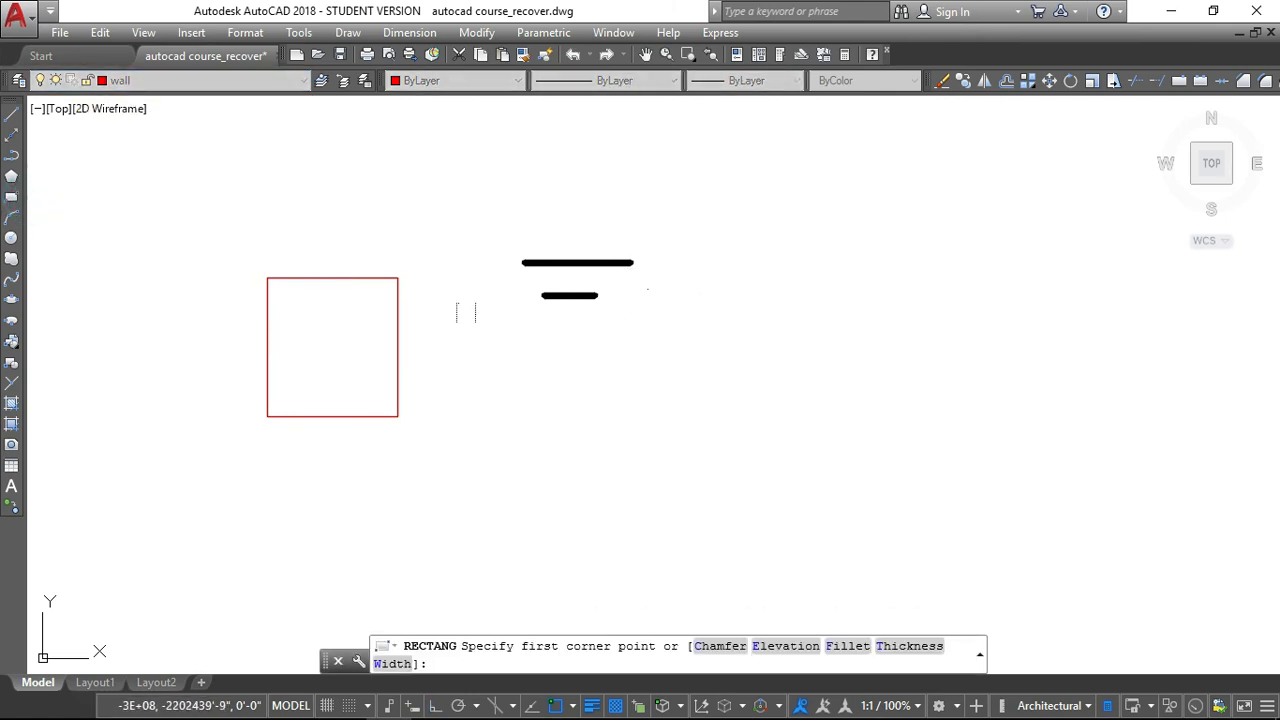
click(74, 281)
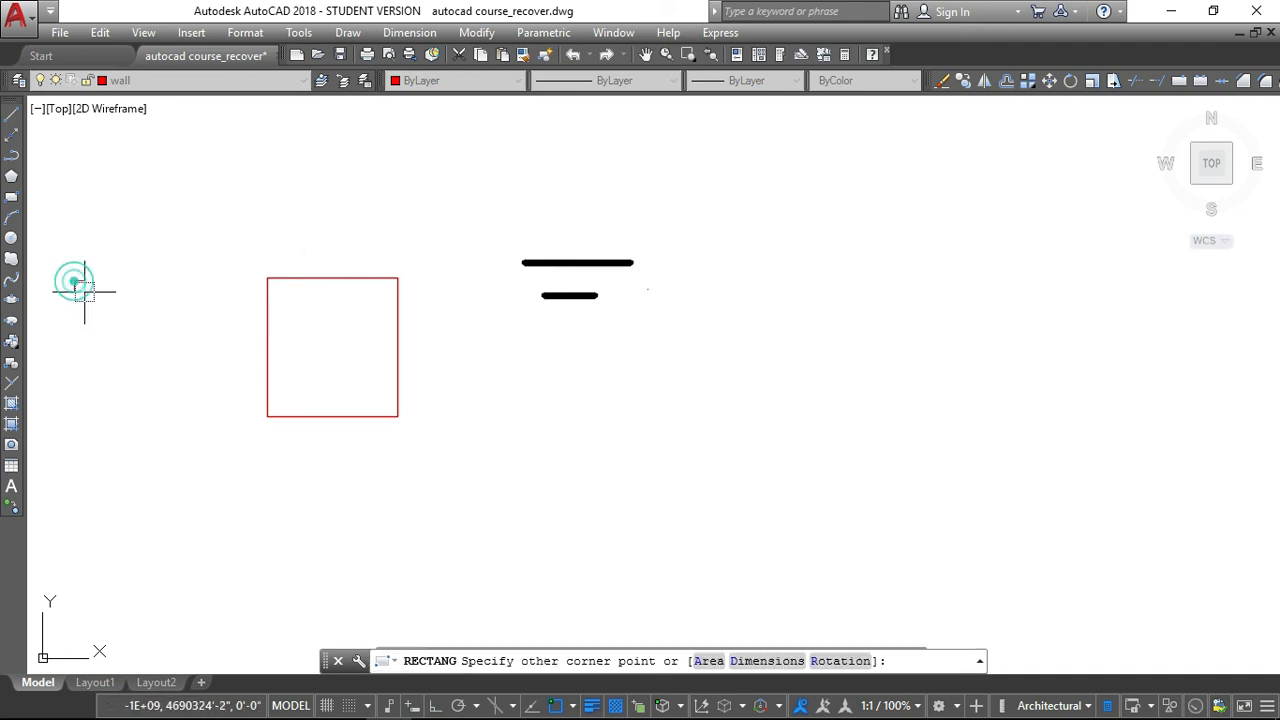
click(208, 431)
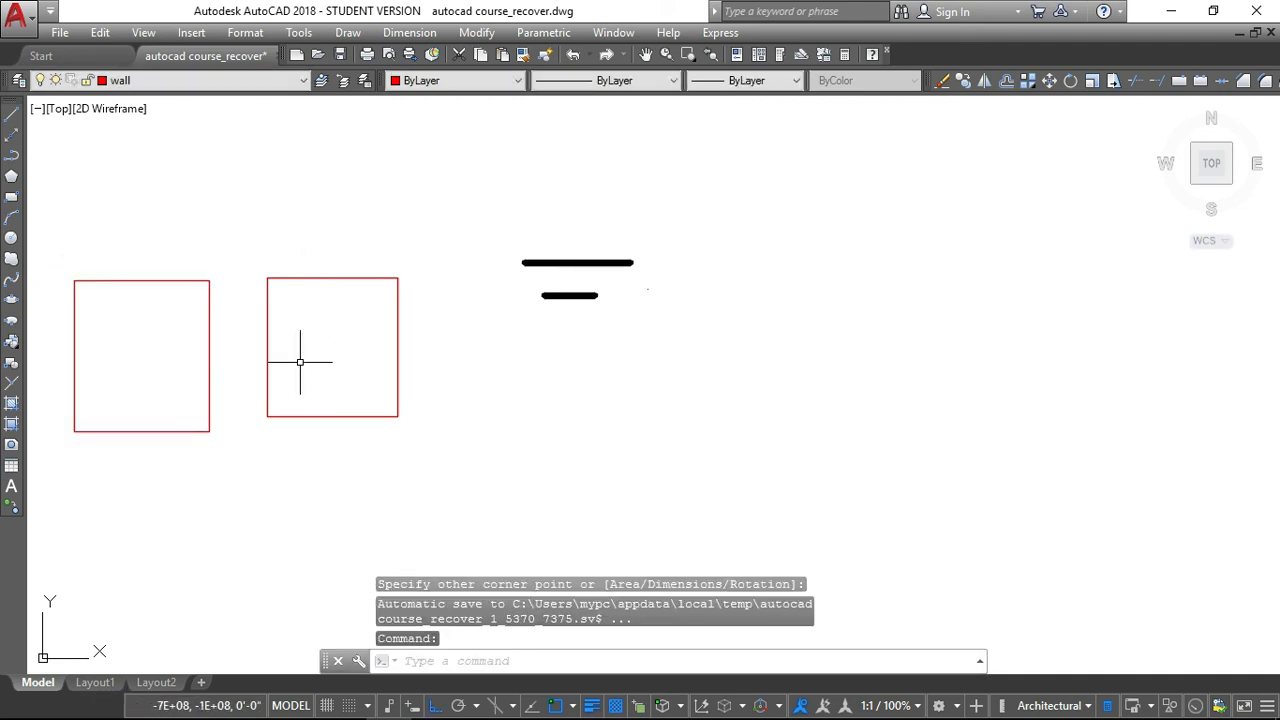
scroll(306, 337, down, 3)
scroll(202, 367, up, 2)
scroll(345, 280, up, 2)
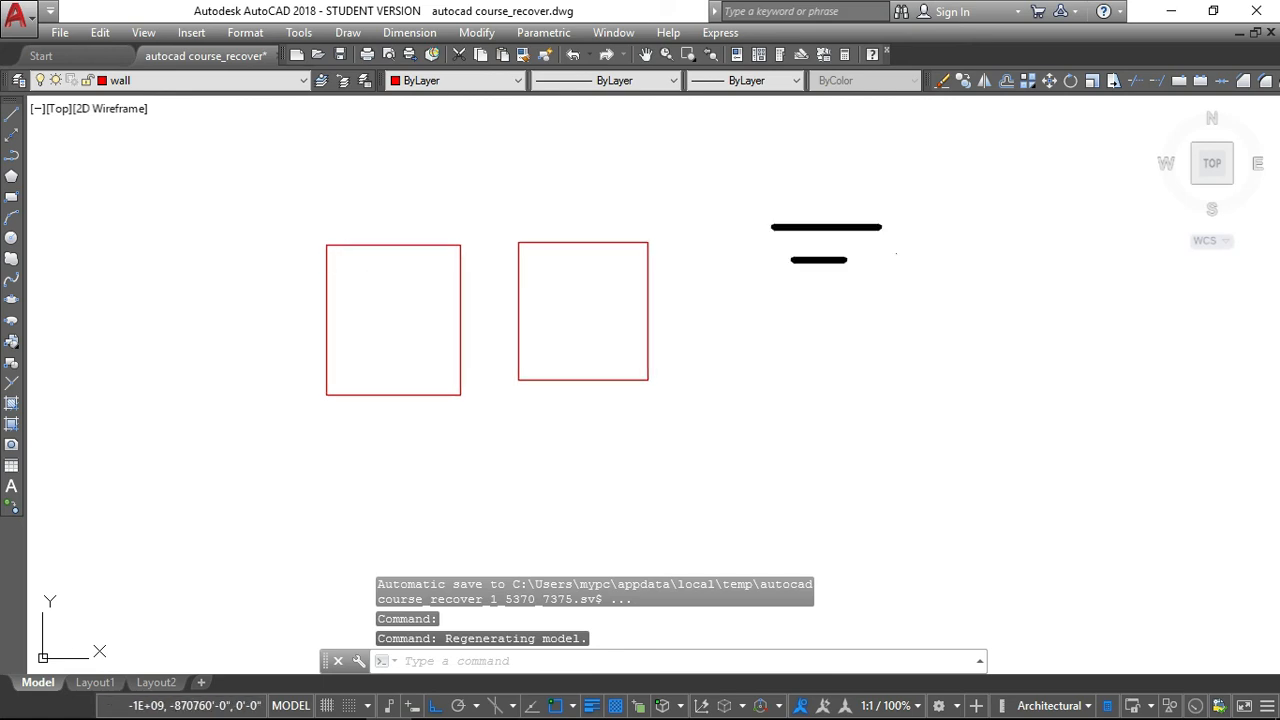
key(Escape)
key(Escape)
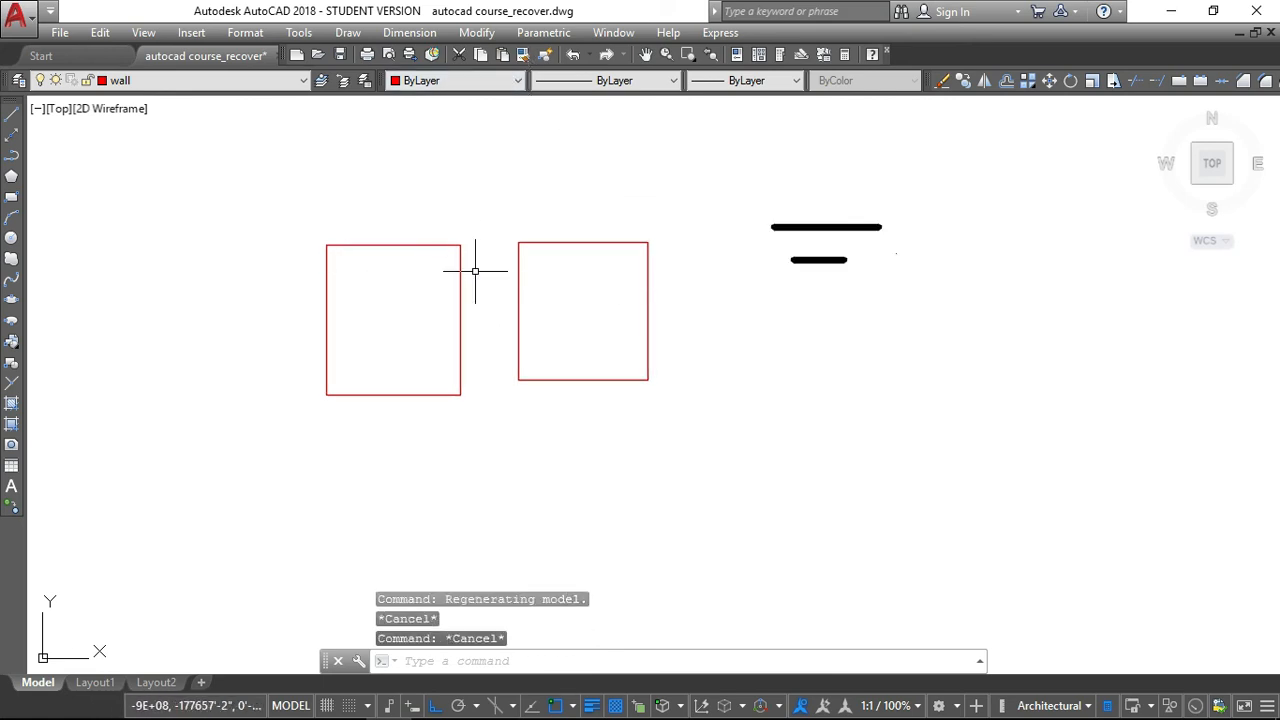
scroll(511, 277, down, 2)
scroll(510, 283, up, 4)
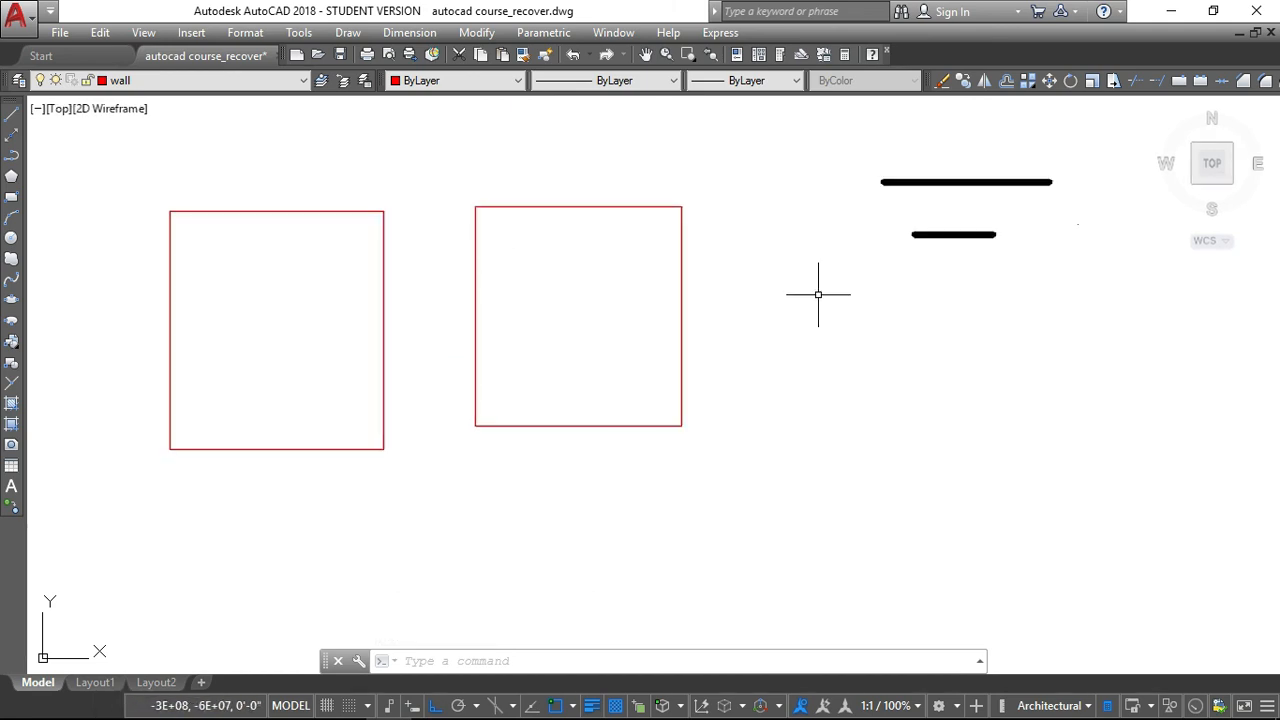
text(gr)
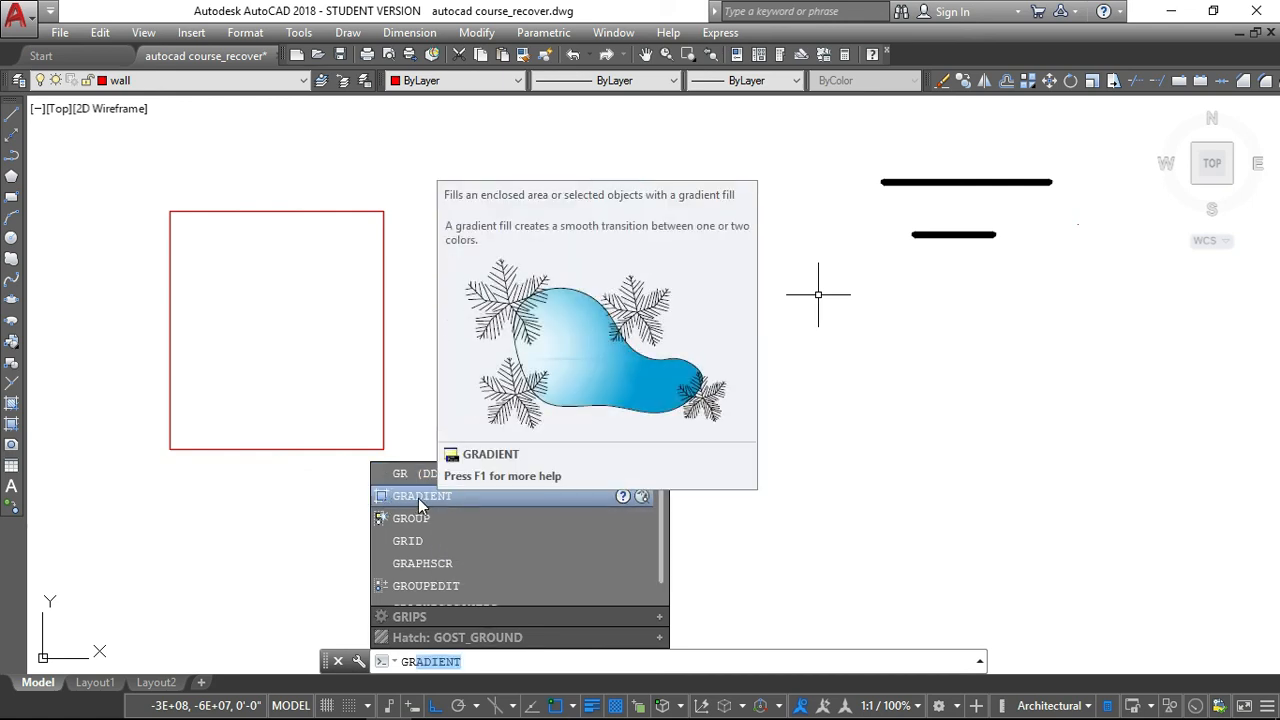
click(418, 498)
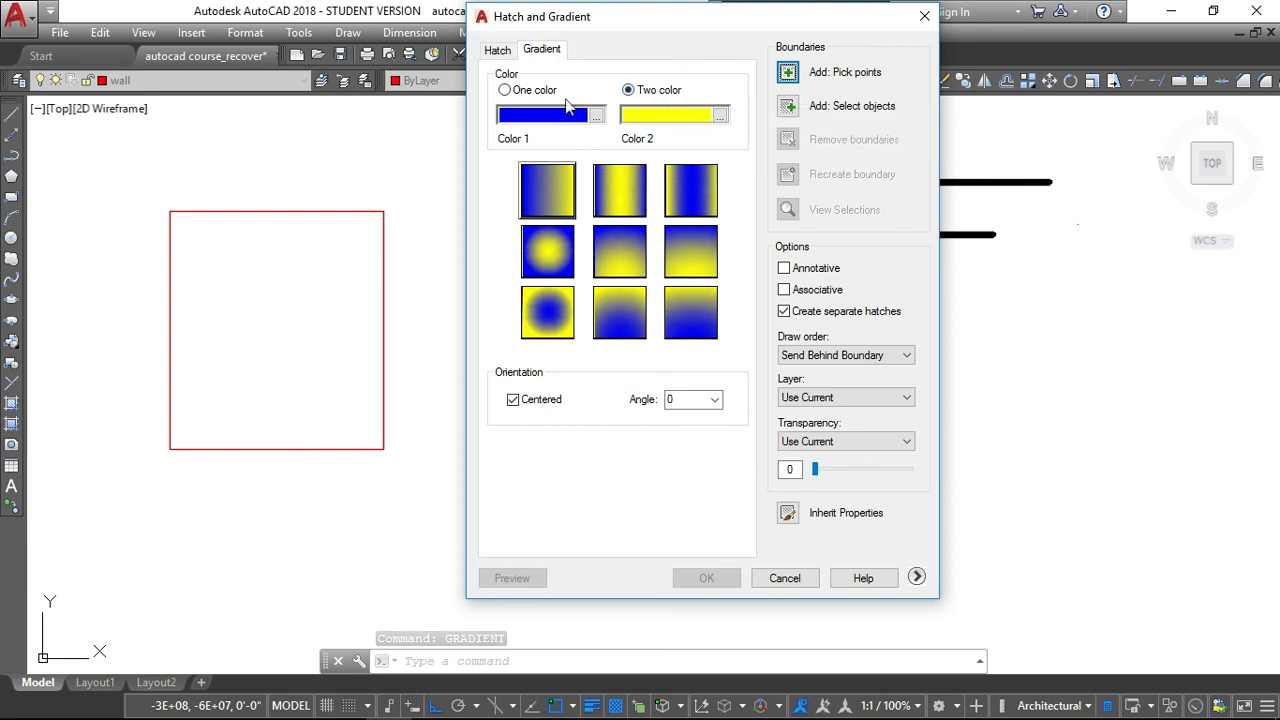
click(682, 192)
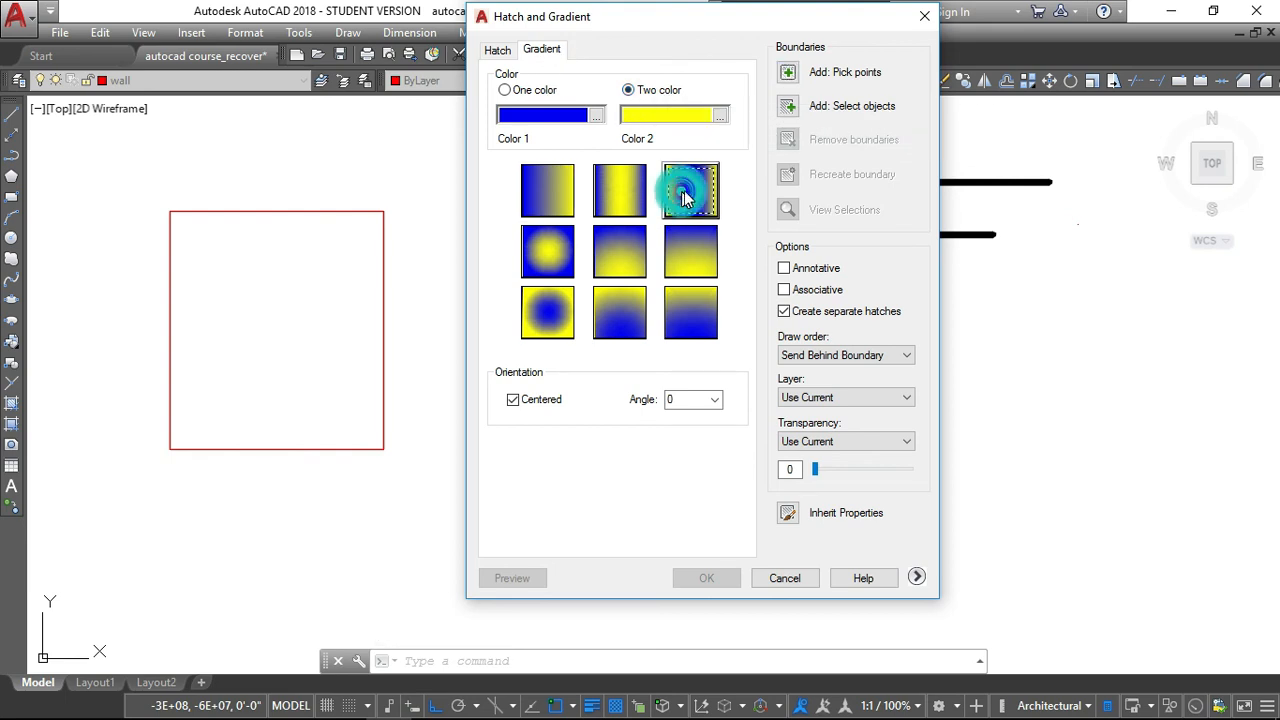
click(787, 74)
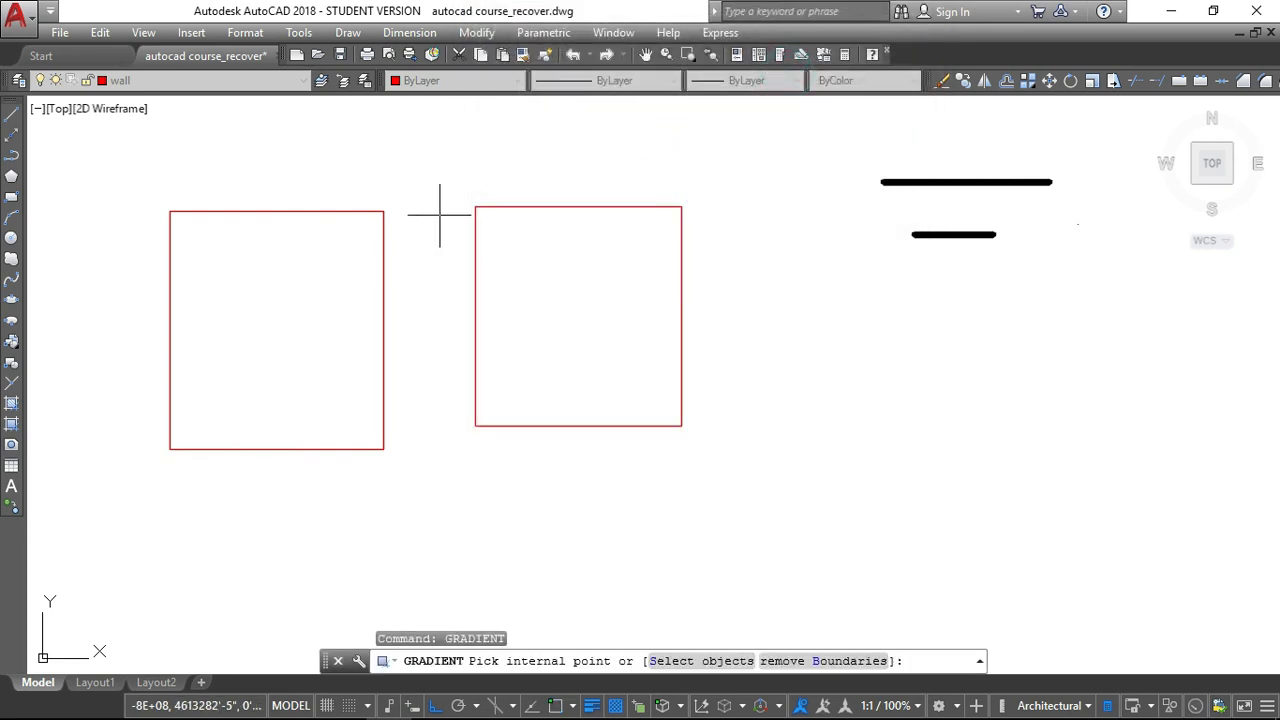
click(316, 270)
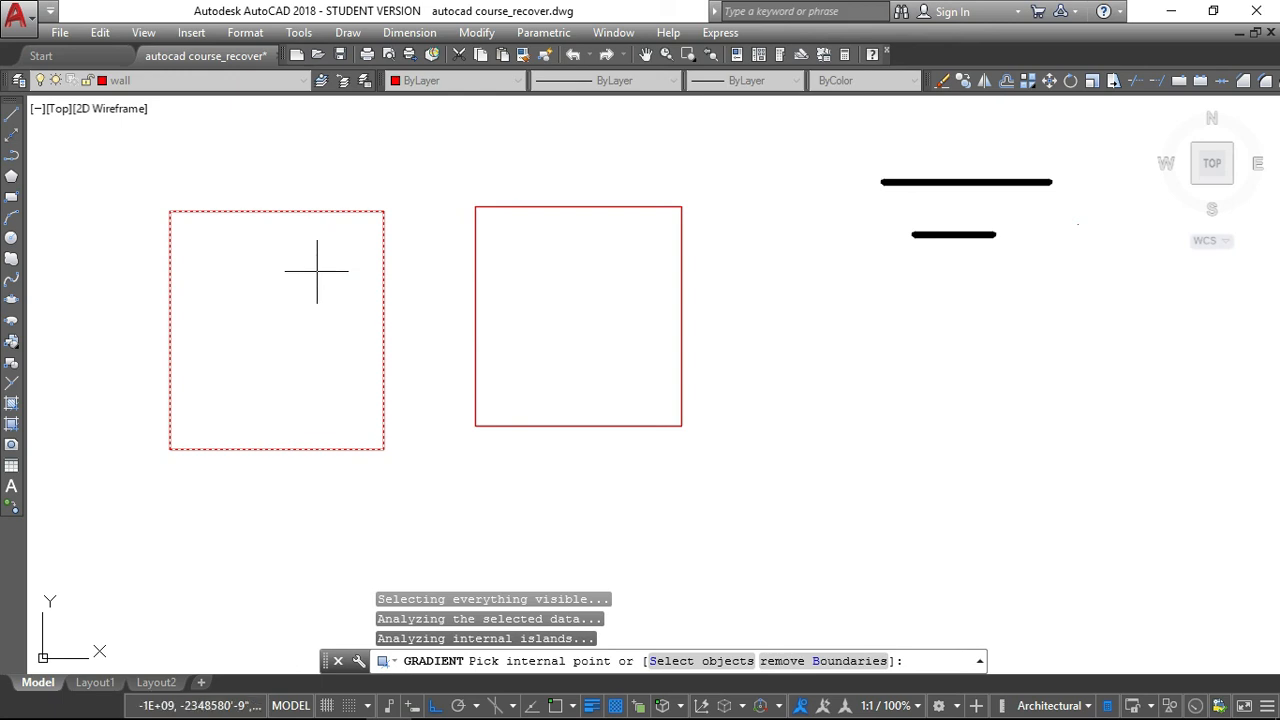
key(Return)
mouse_move(680, 16)
mouse_down()
mouse_move(738, 64)
mouse_move(894, 134)
mouse_up()
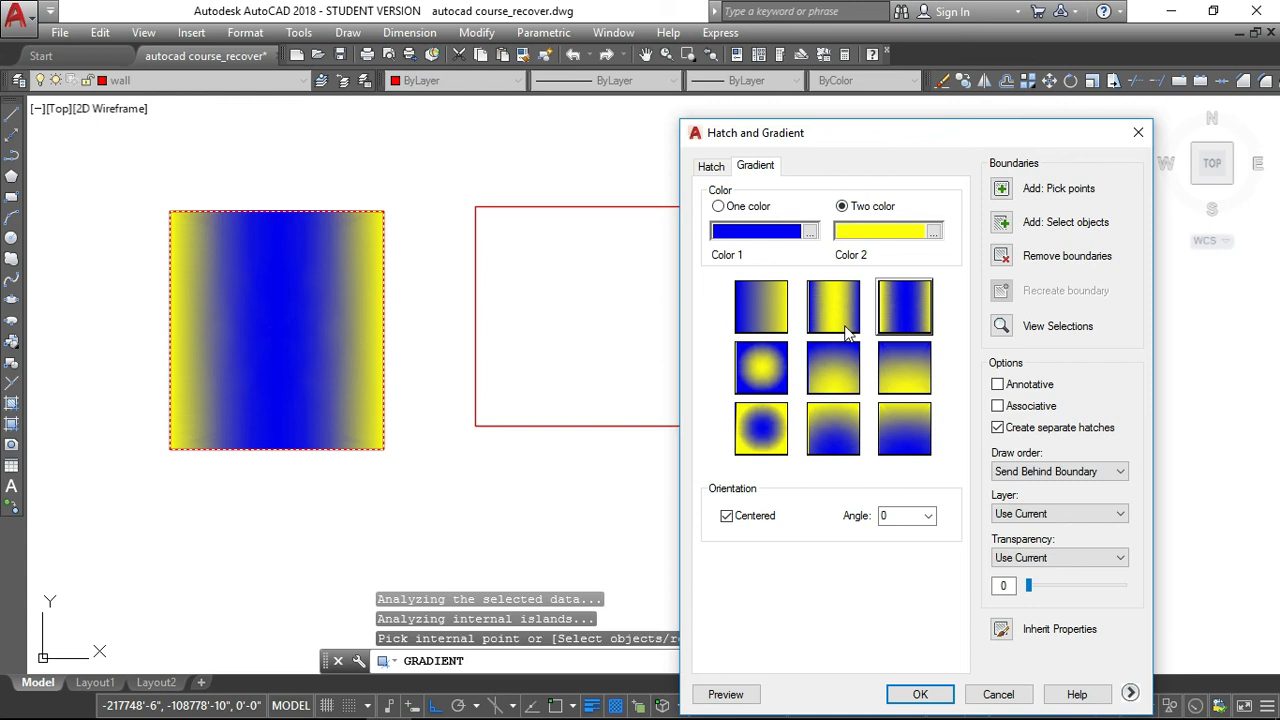
click(718, 206)
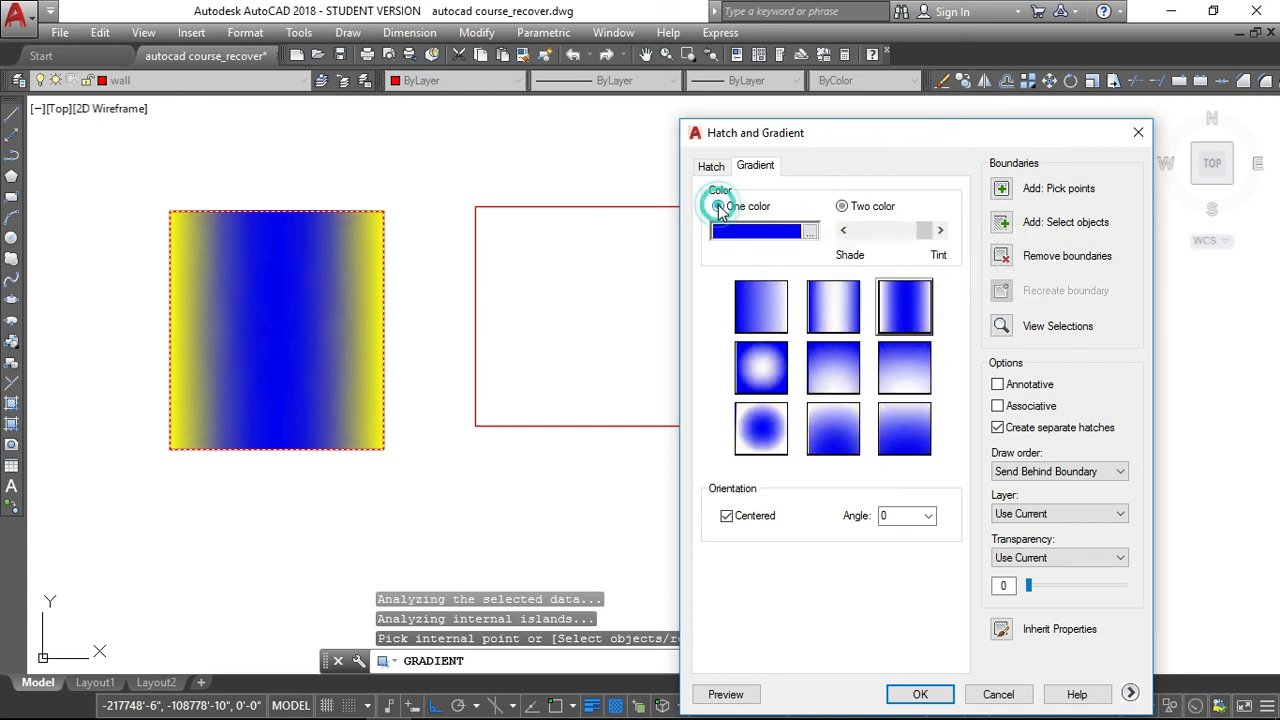
click(1000, 188)
click(573, 267)
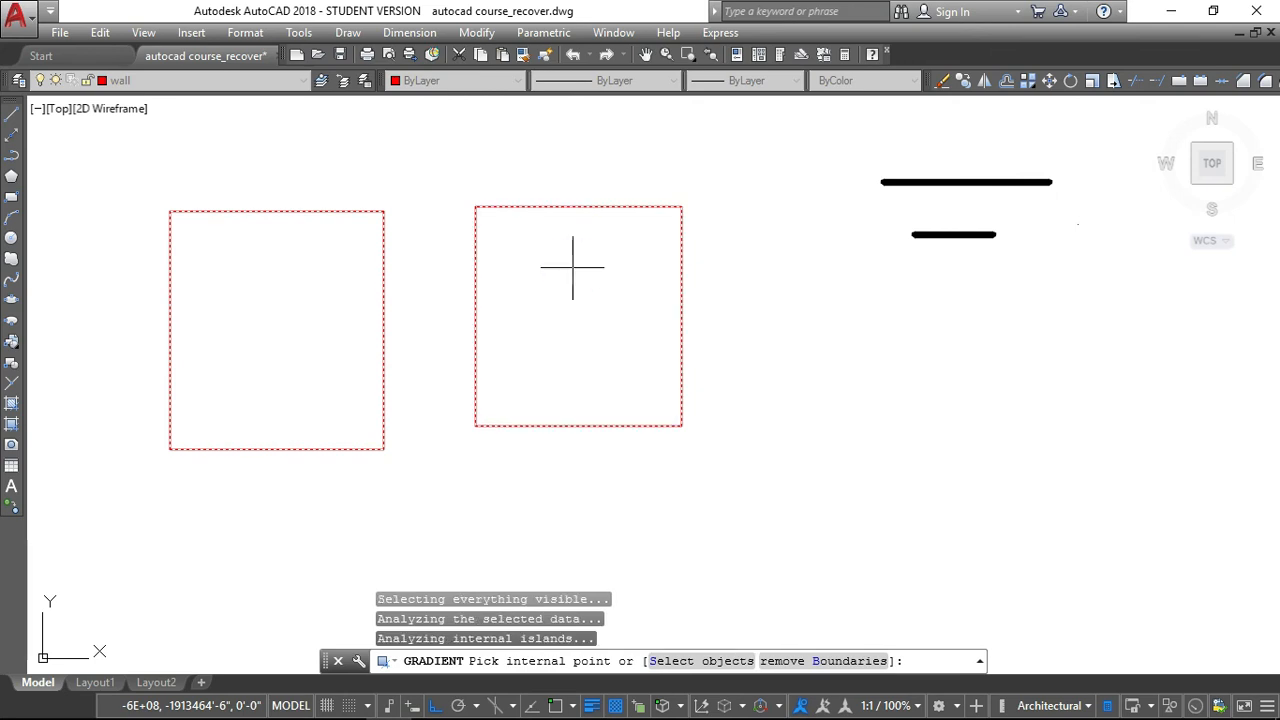
key(Return)
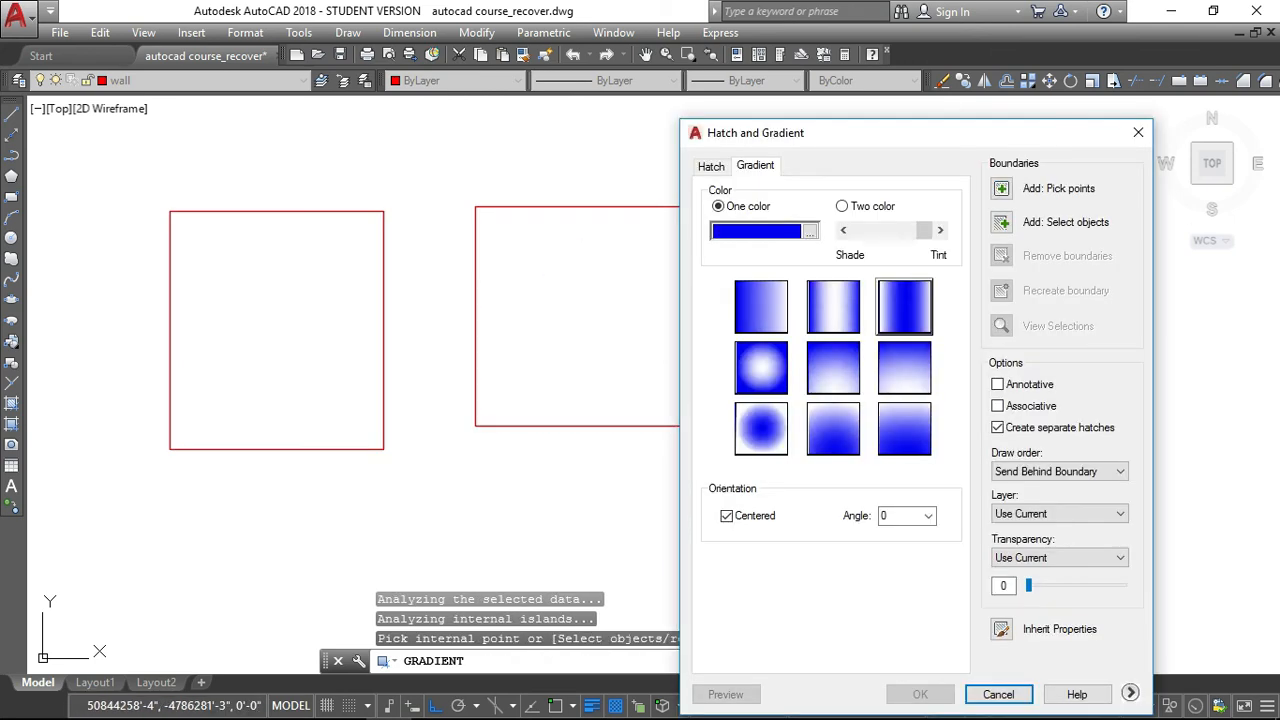
key(Escape)
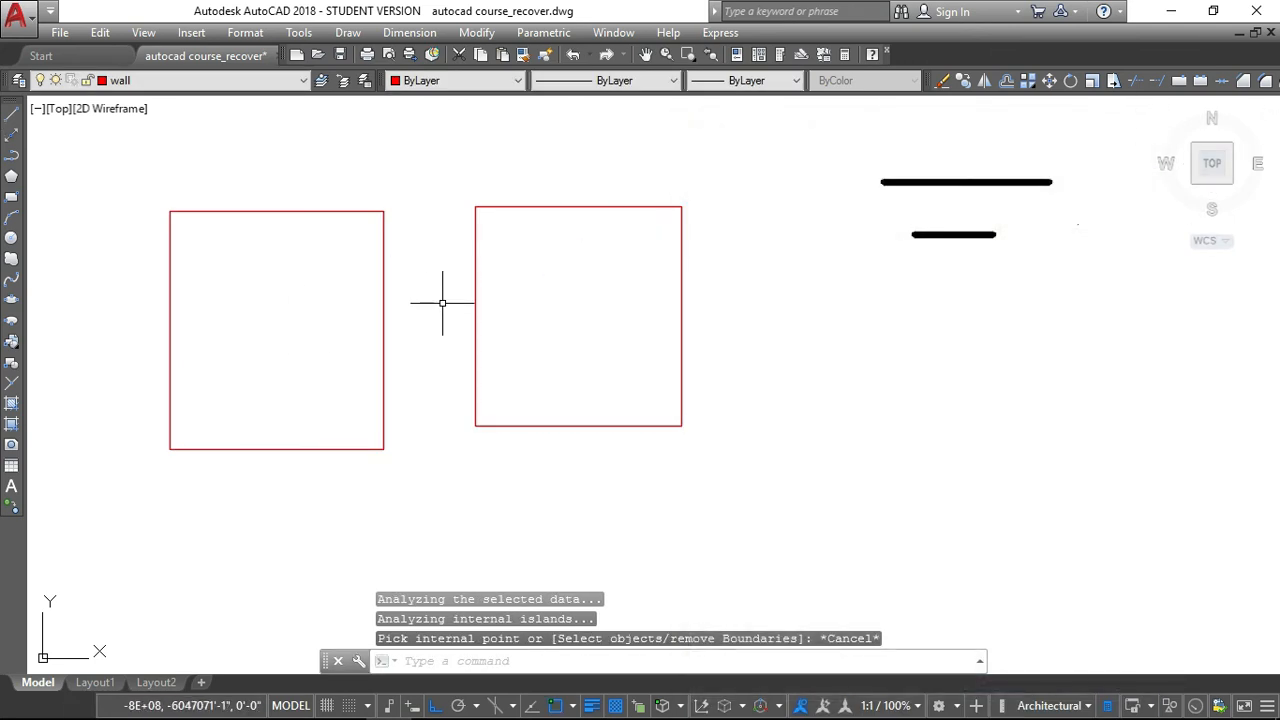
- Fill the left rectangle with a two-color blue and yellow hemispherical gradient, blue at the top and yellow at the bottom
text(gr)
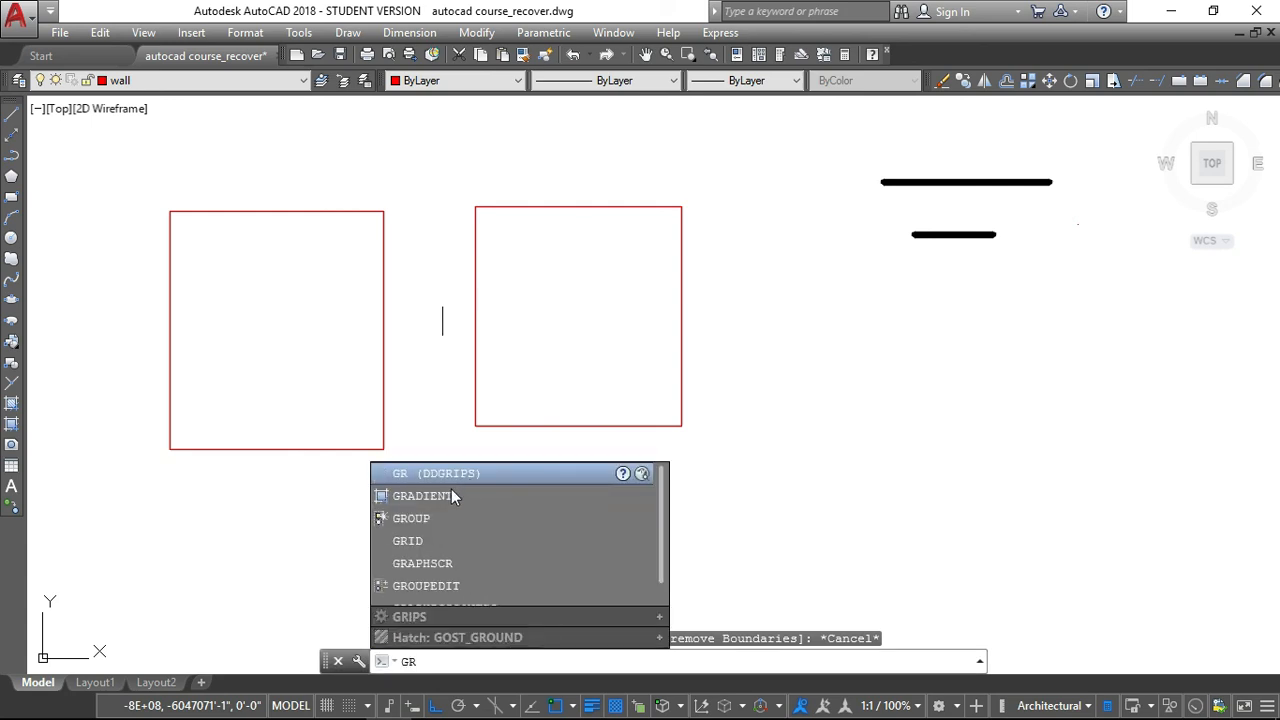
click(444, 495)
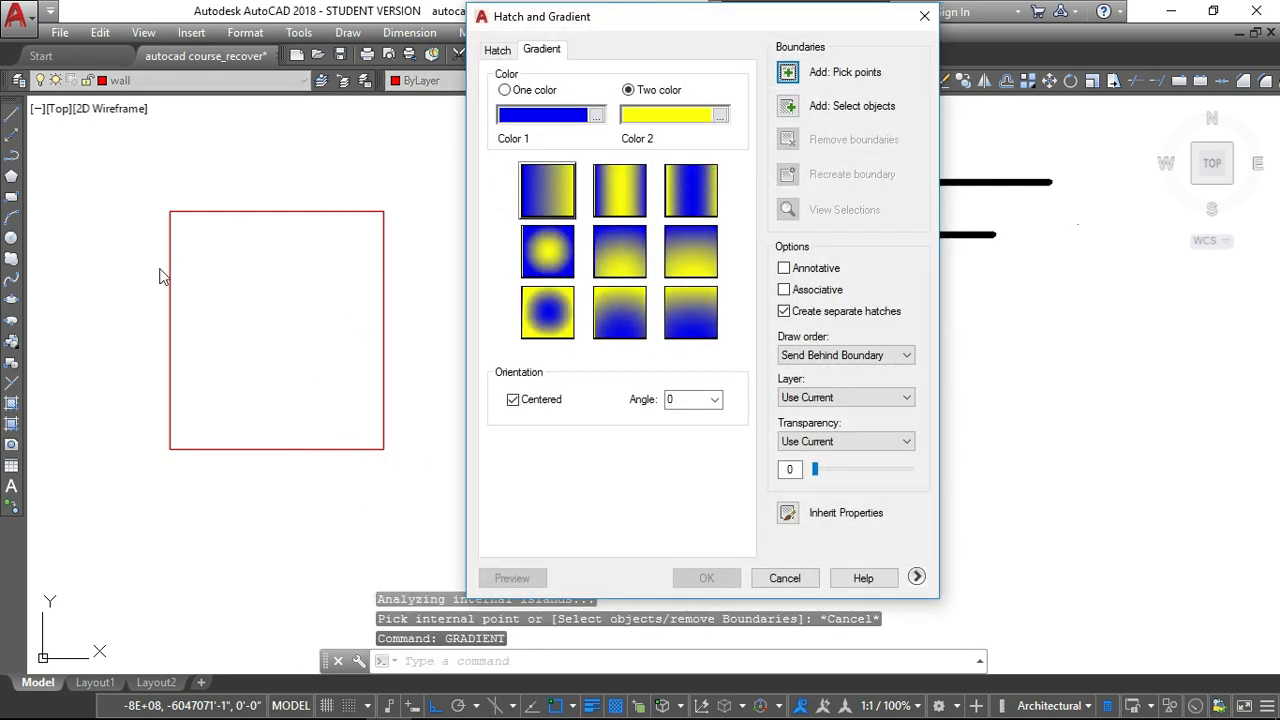
click(830, 72)
click(241, 290)
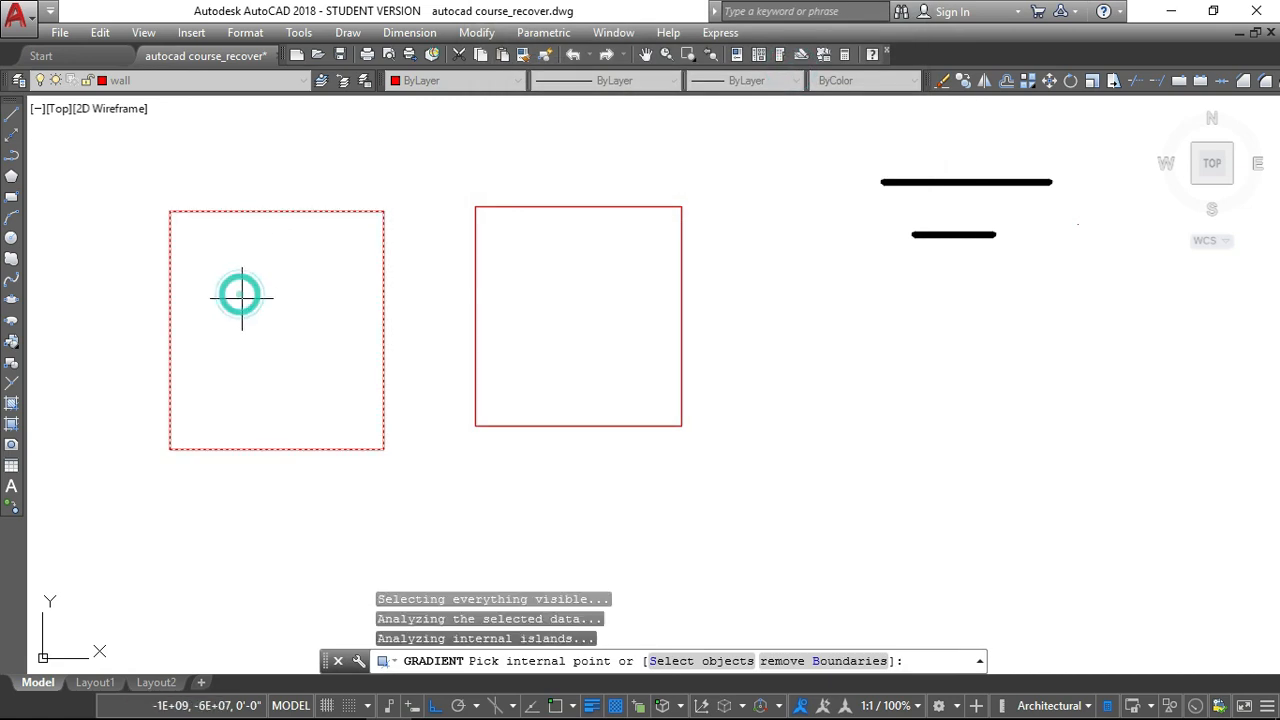
key(Return)
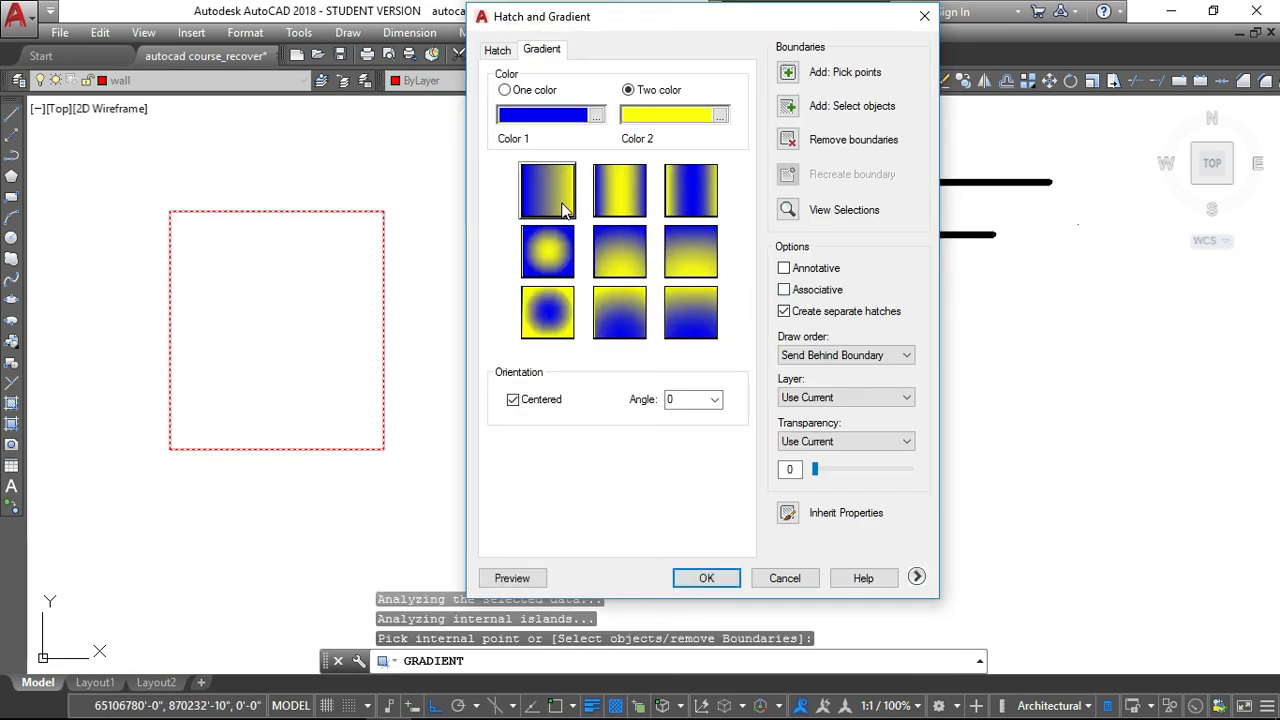
click(622, 252)
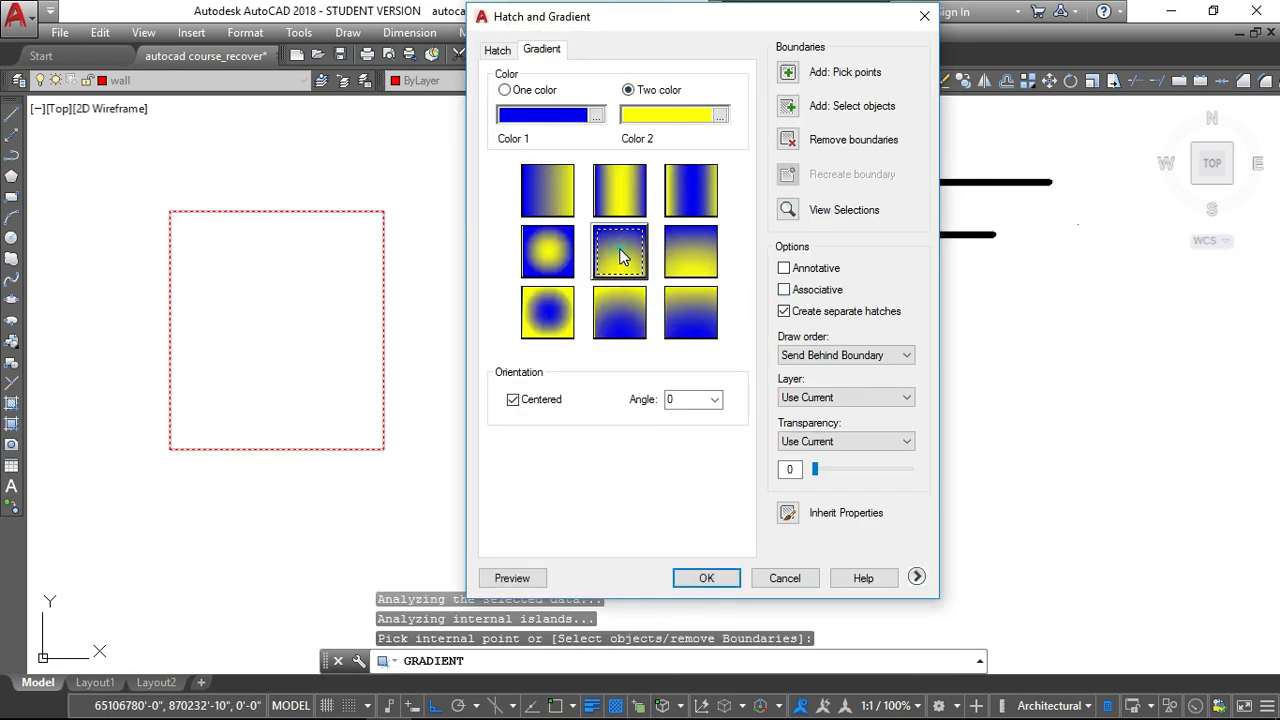
click(700, 578)
key(Escape)
key(Escape)
key(Escape)
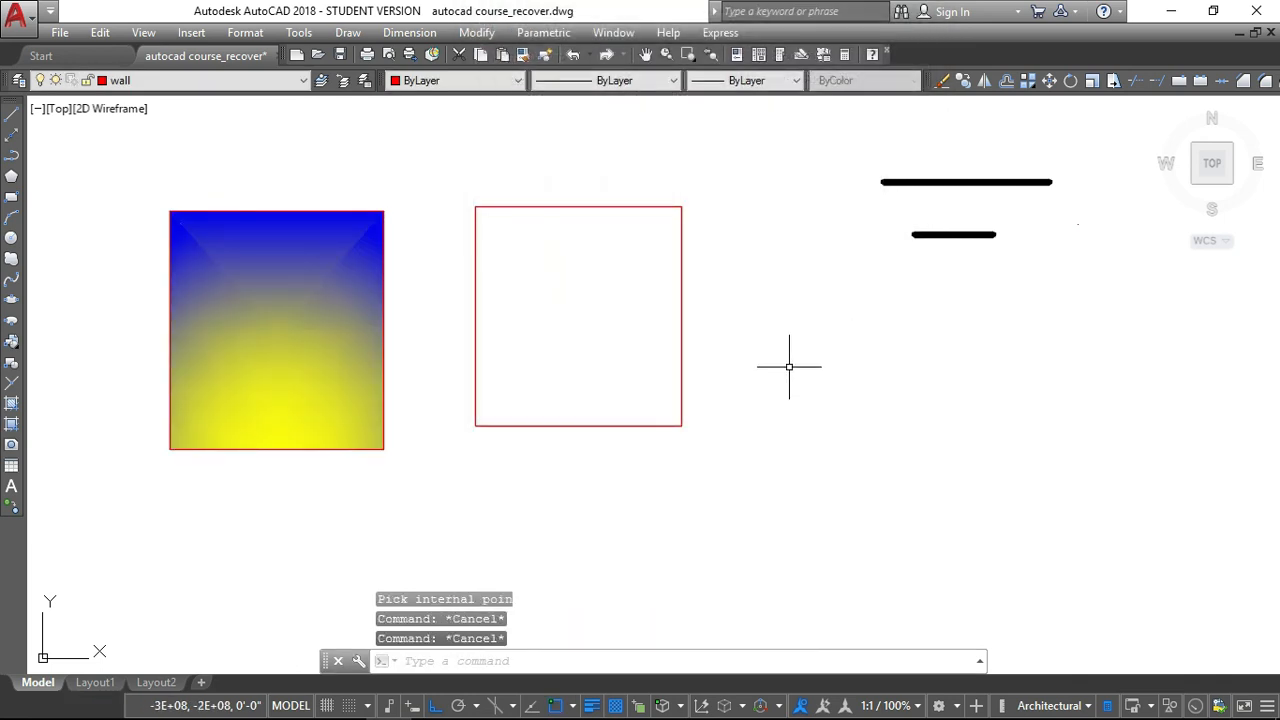
- Fill the right rectangle with a one-color blue inverted curved gradient, light at the top and solid blue at the bottom
text(gra)
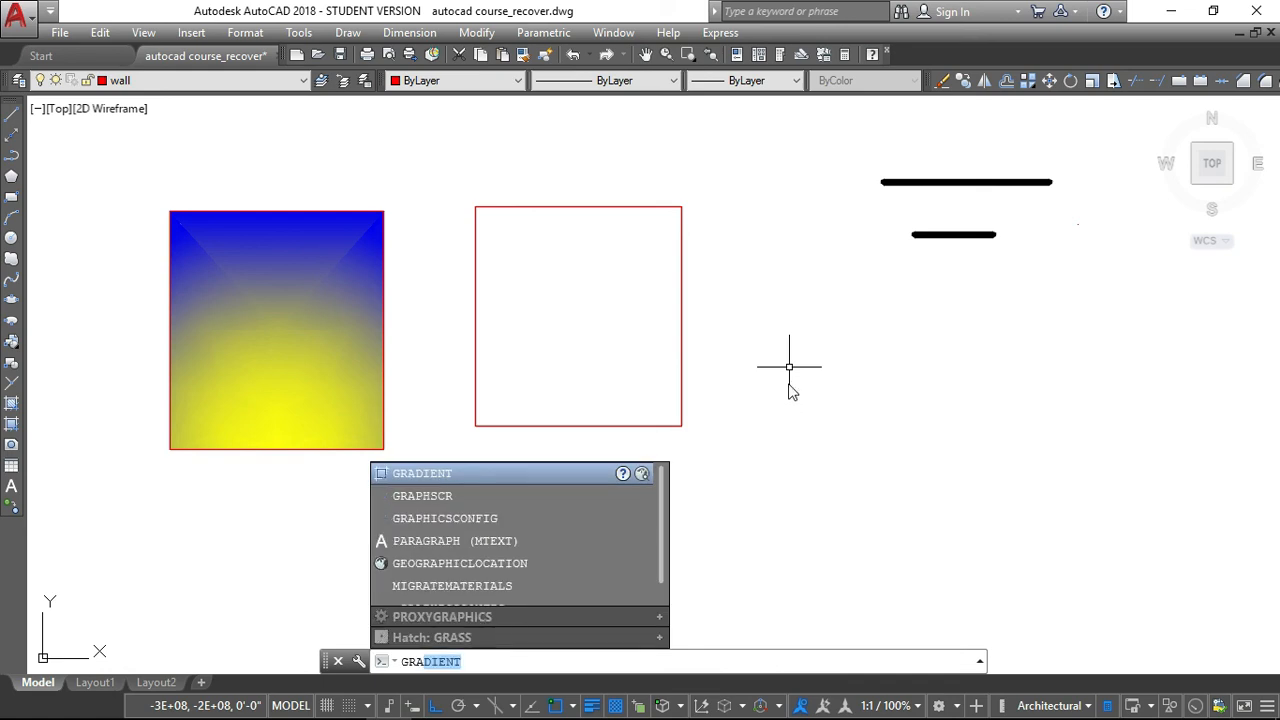
click(427, 480)
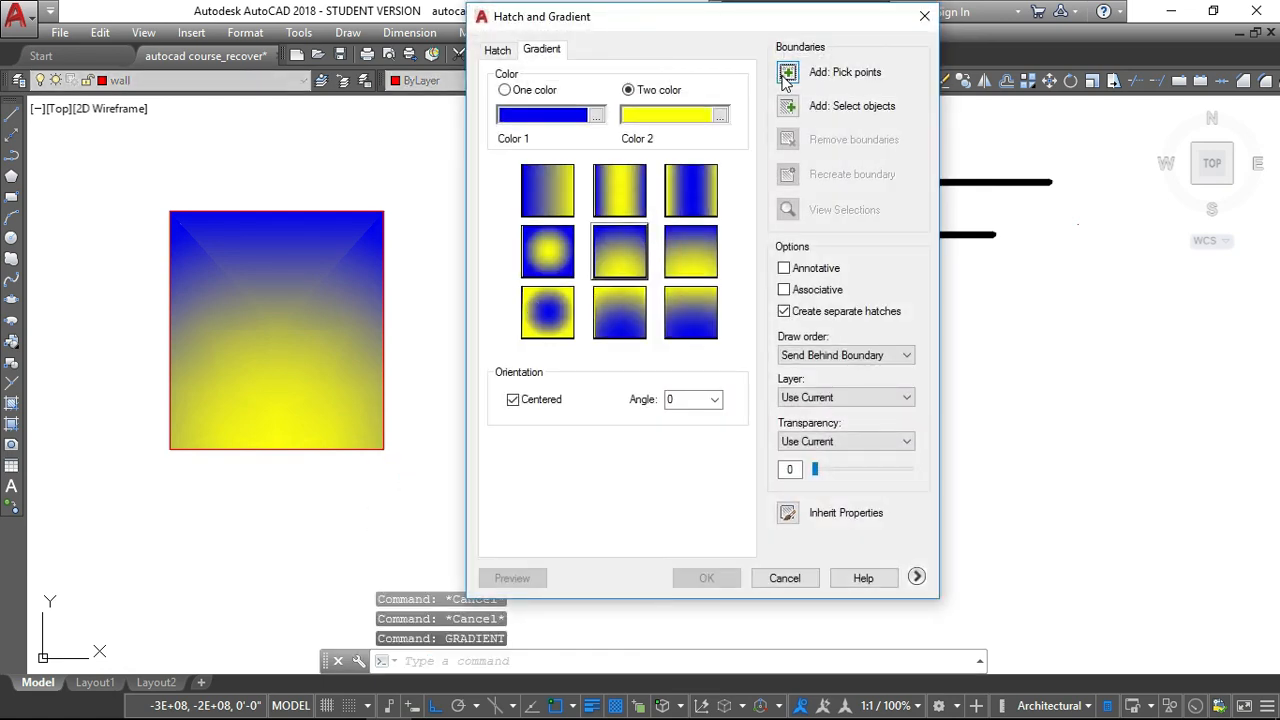
click(504, 90)
mouse_move(626, 17)
mouse_down()
mouse_move(884, 143)
mouse_move(911, 125)
mouse_up()
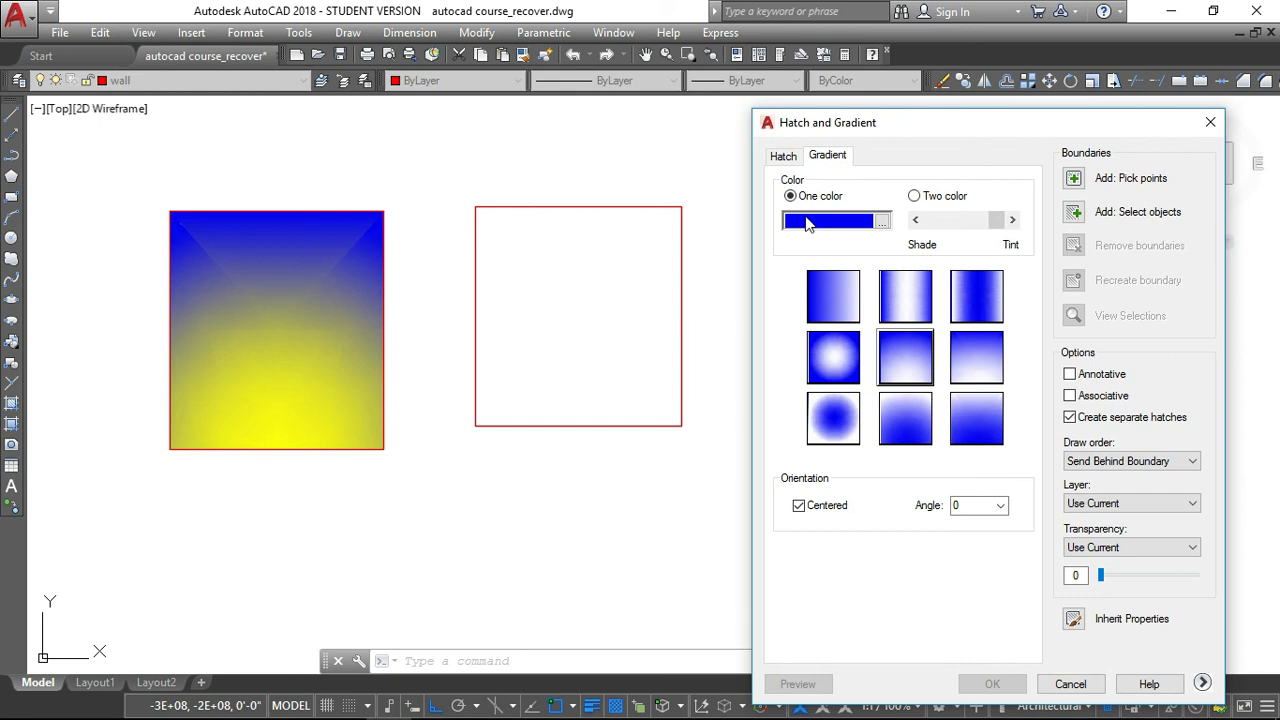
click(982, 292)
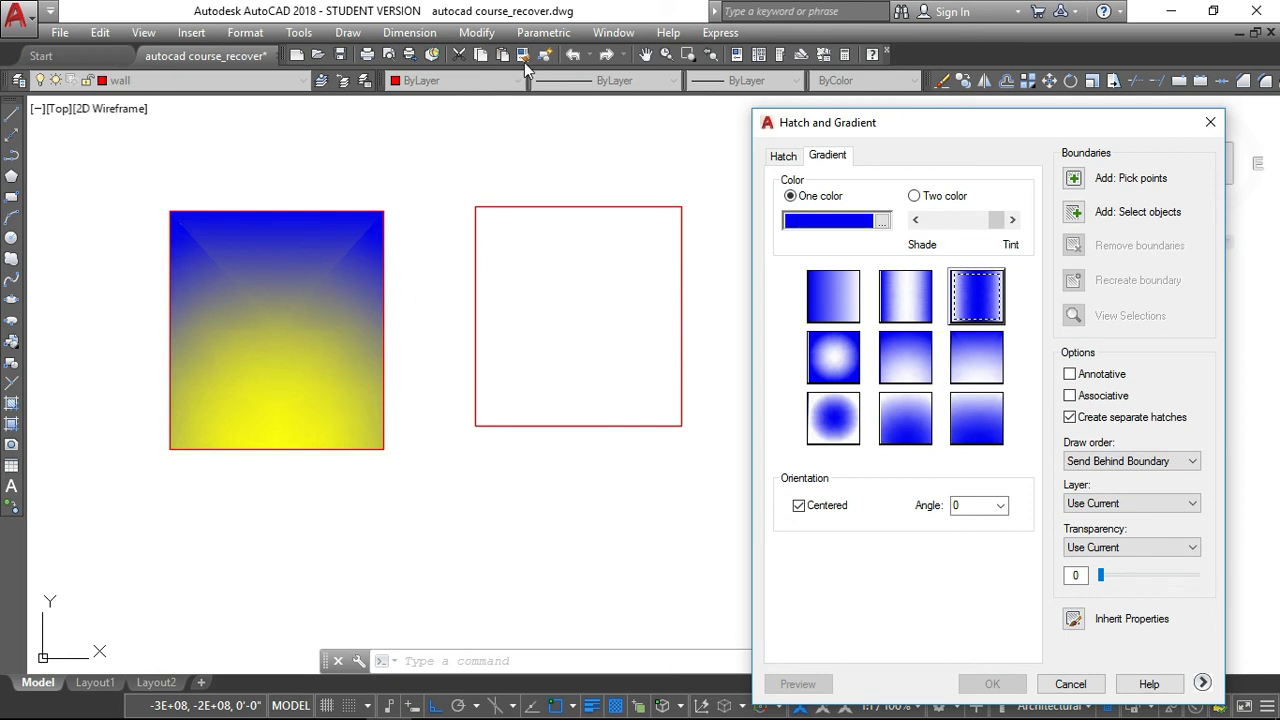
click(1085, 182)
click(619, 296)
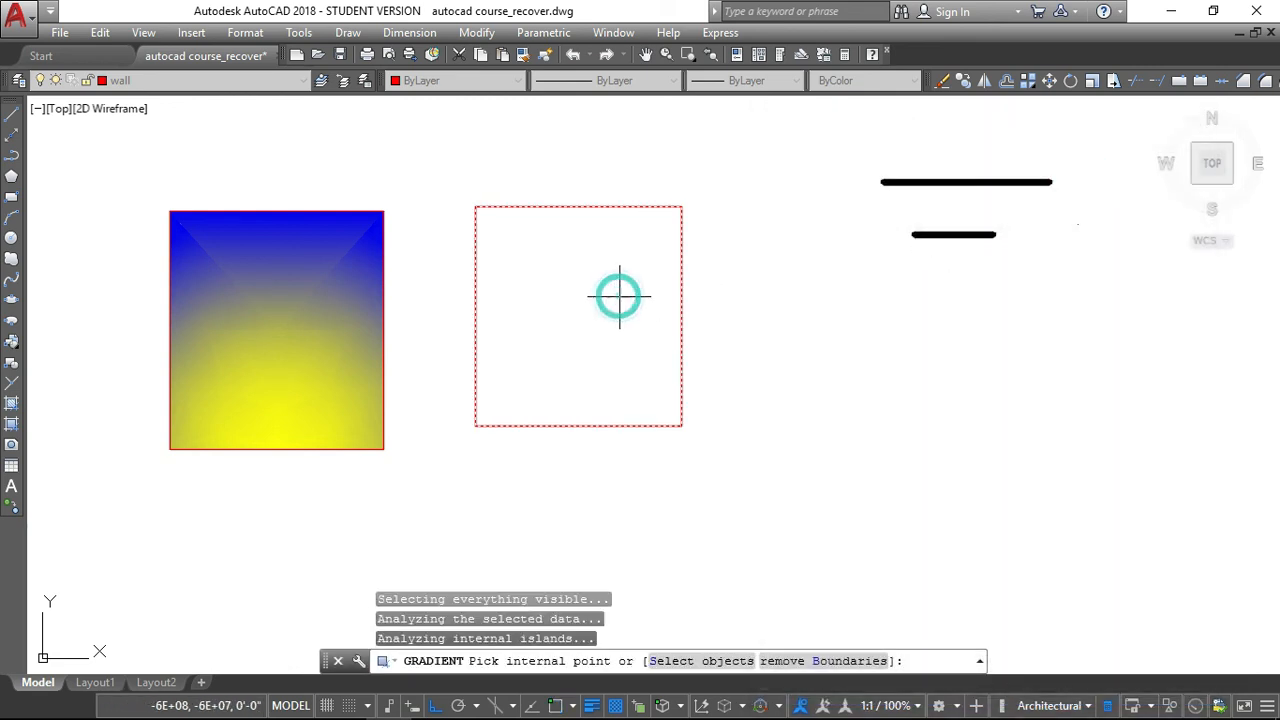
key(Return)
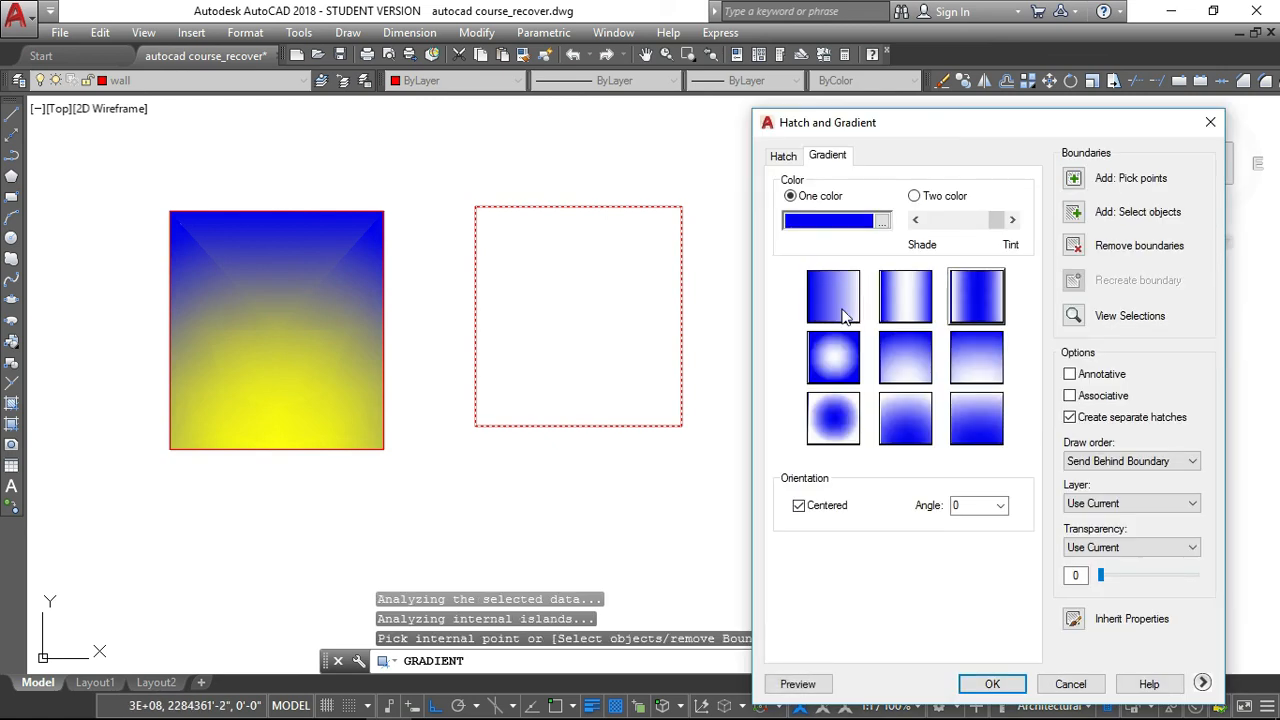
click(967, 360)
click(969, 418)
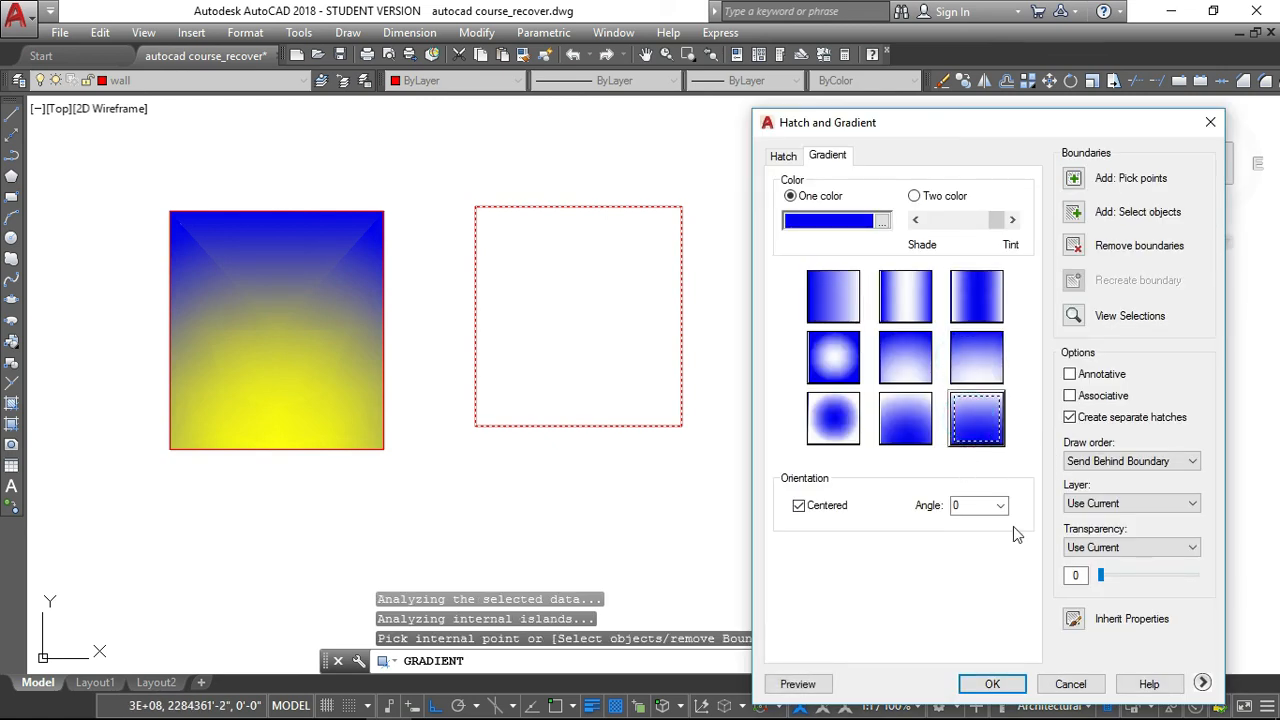
click(992, 684)
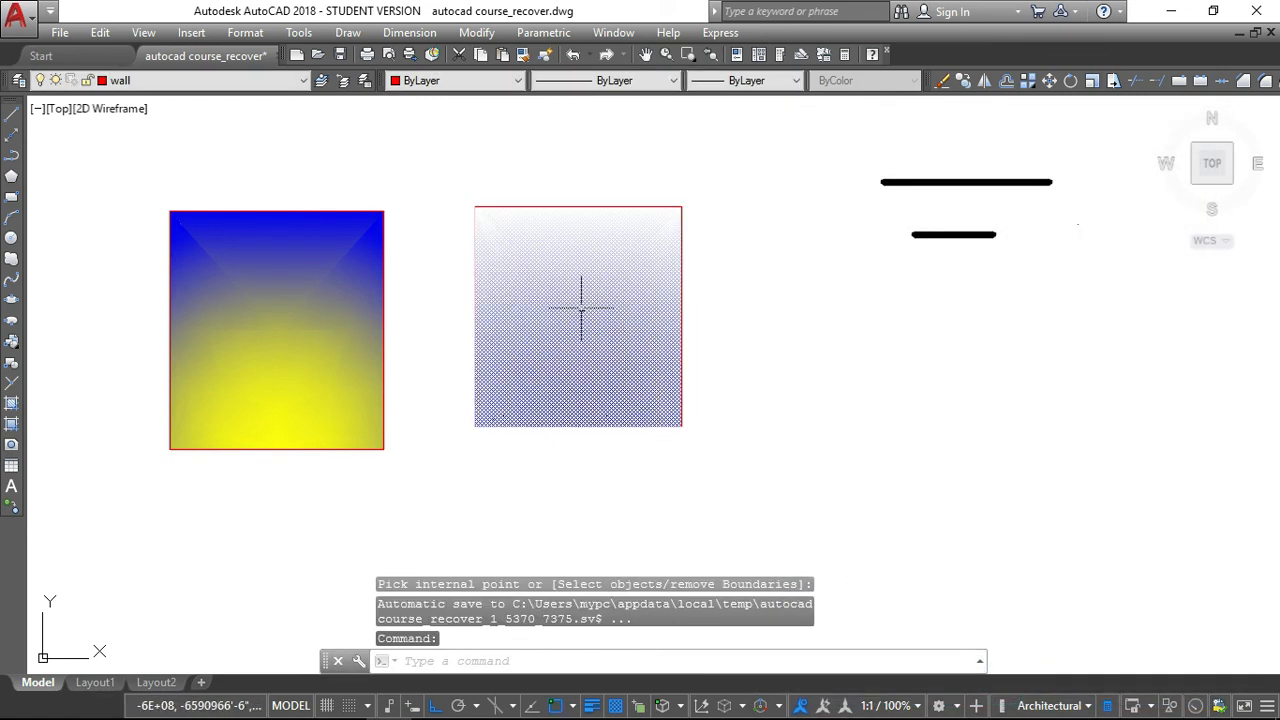
- Compare the two gradient-filled rectangles at several zoom levels
scroll(871, 338, down, 4)
scroll(626, 340, up, 4)
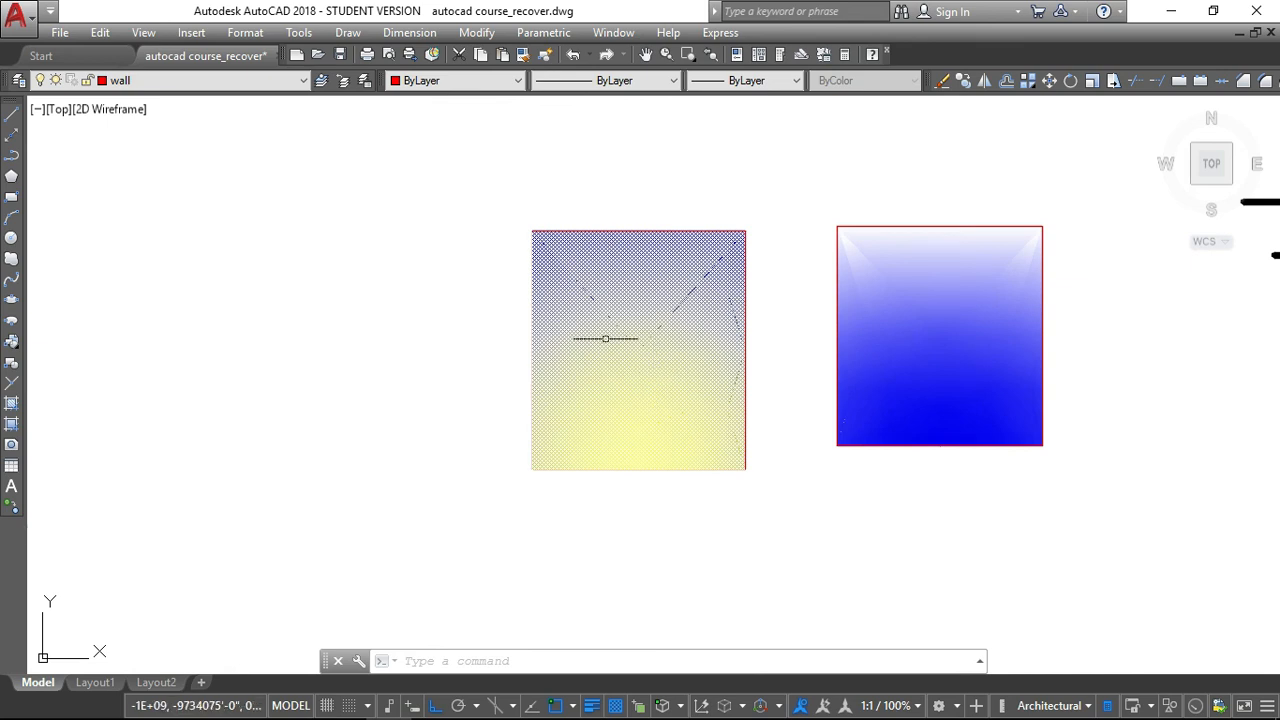
scroll(609, 337, down, 5)
scroll(700, 355, up, 5)
scroll(651, 320, down, 5)
scroll(586, 273, up, 3)
scroll(586, 272, up, 2)
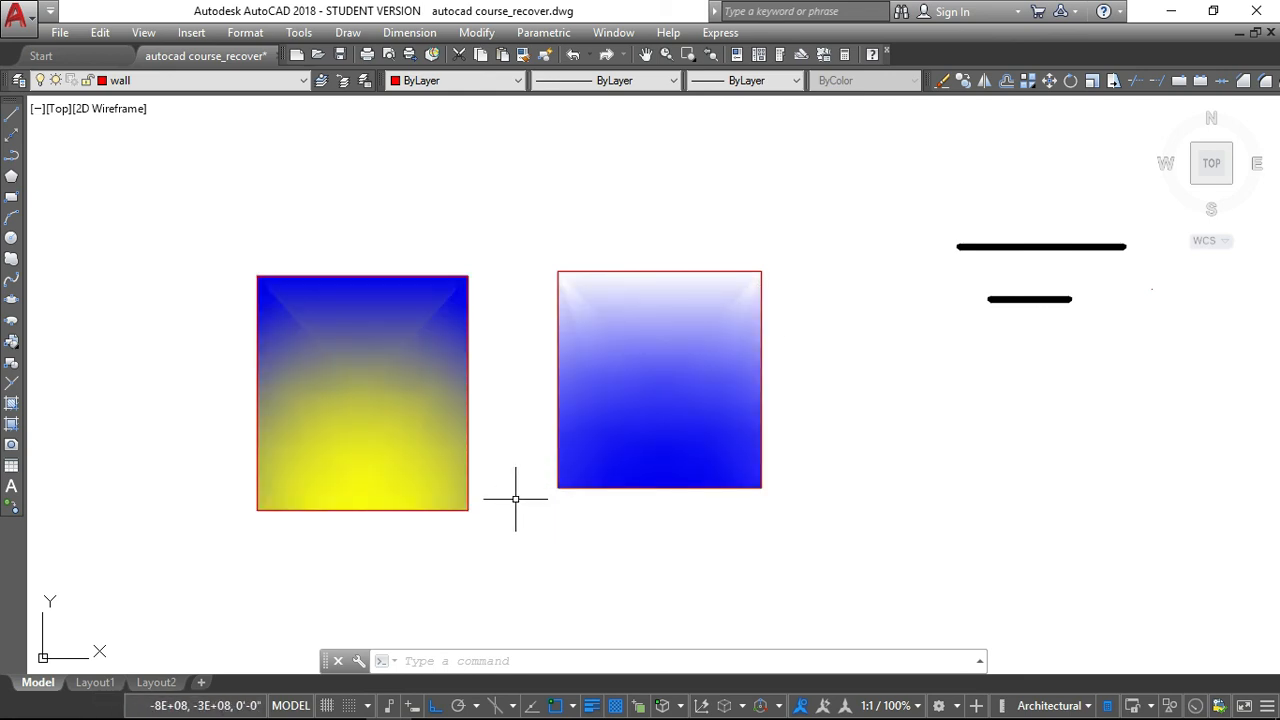
key(Escape)
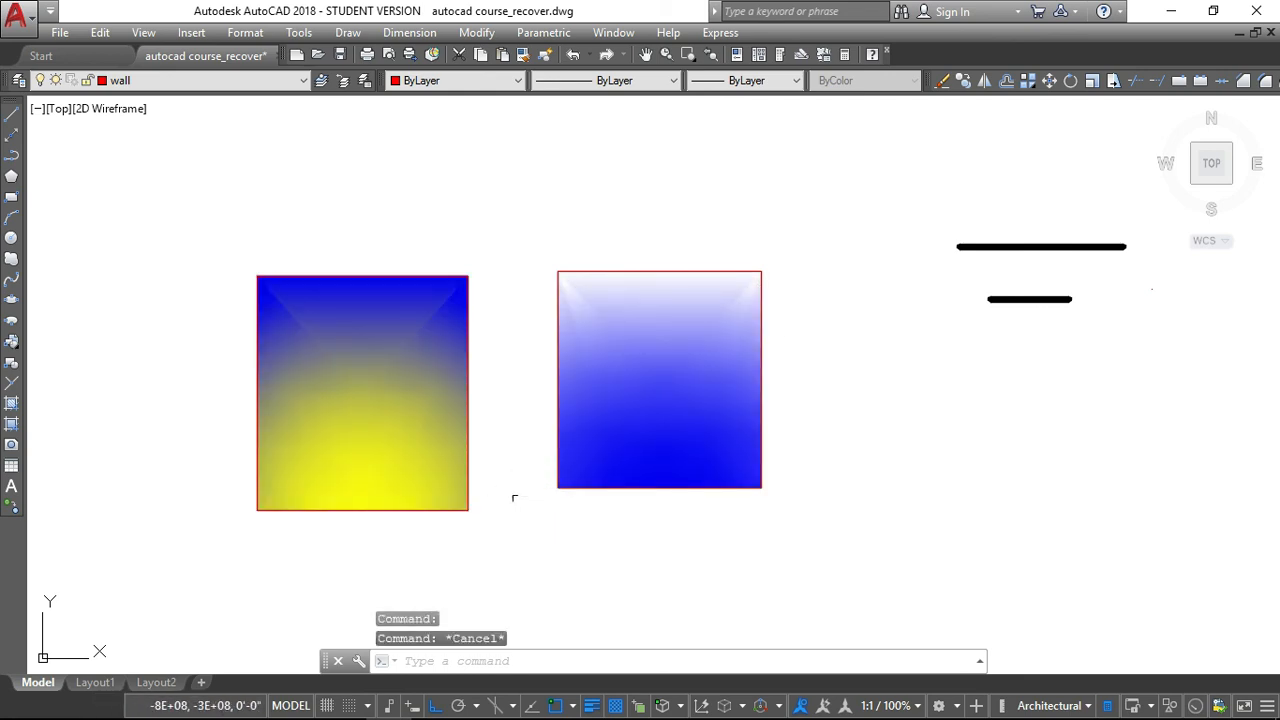
- Match the properties of the left rectangle's blue and yellow gradient onto the right rectangle's blue gradient with MATCHPROP, and finish the command
click(524, 56)
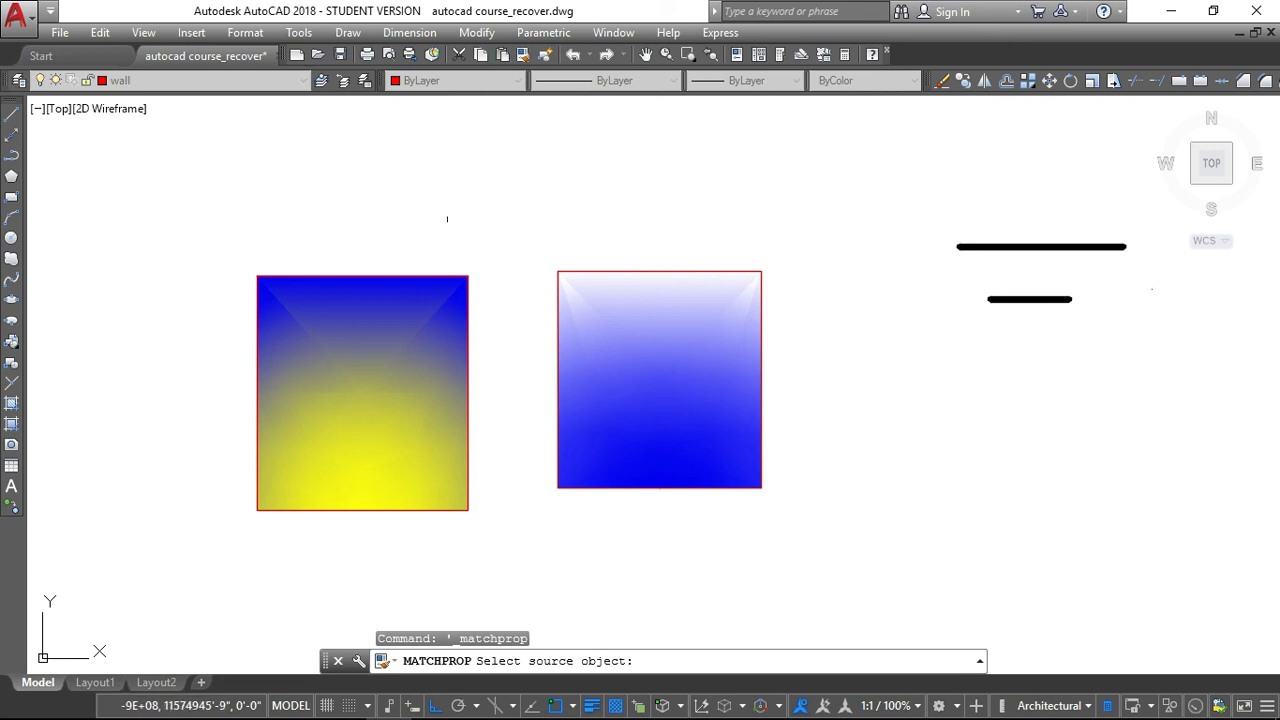
click(406, 287)
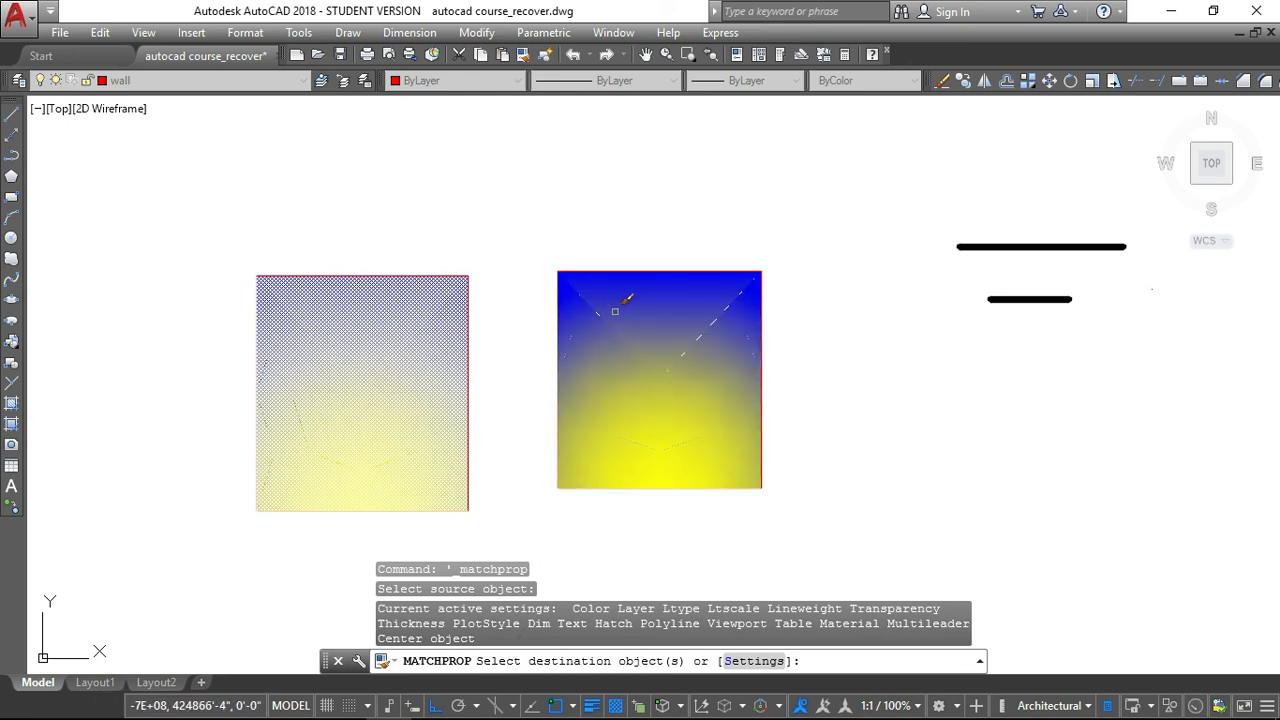
click(615, 311)
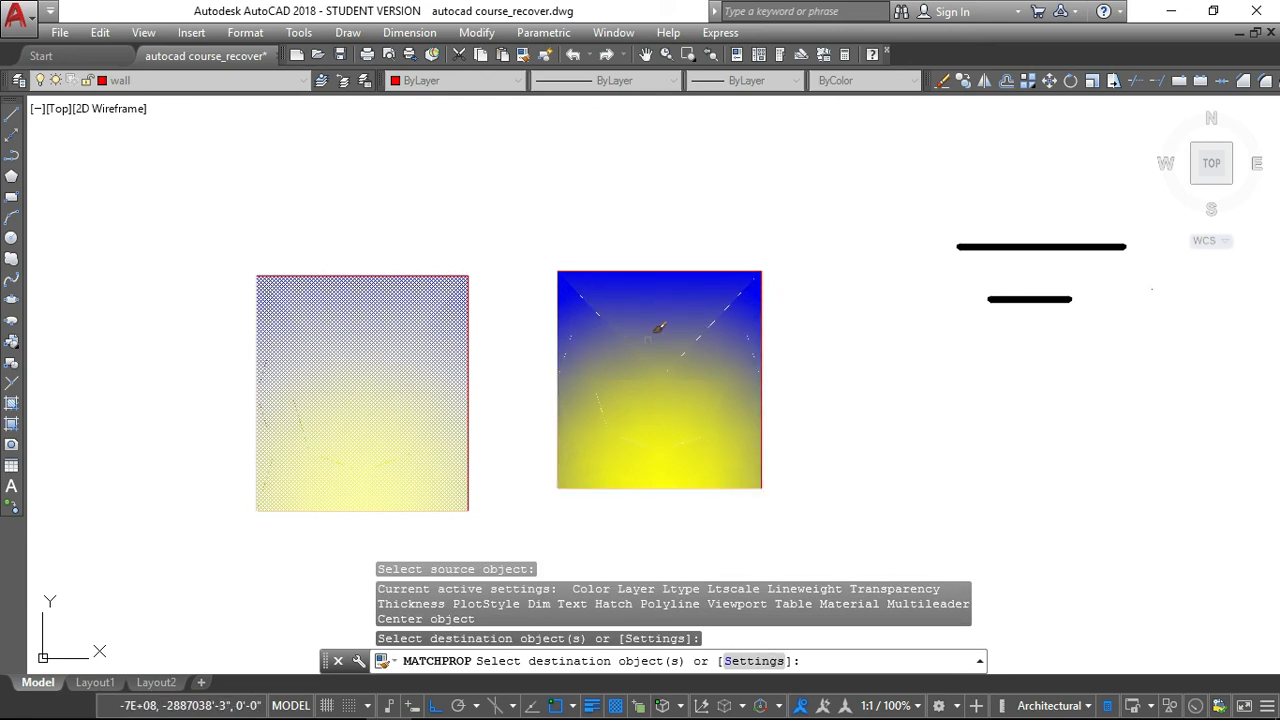
scroll(605, 331, down, 3)
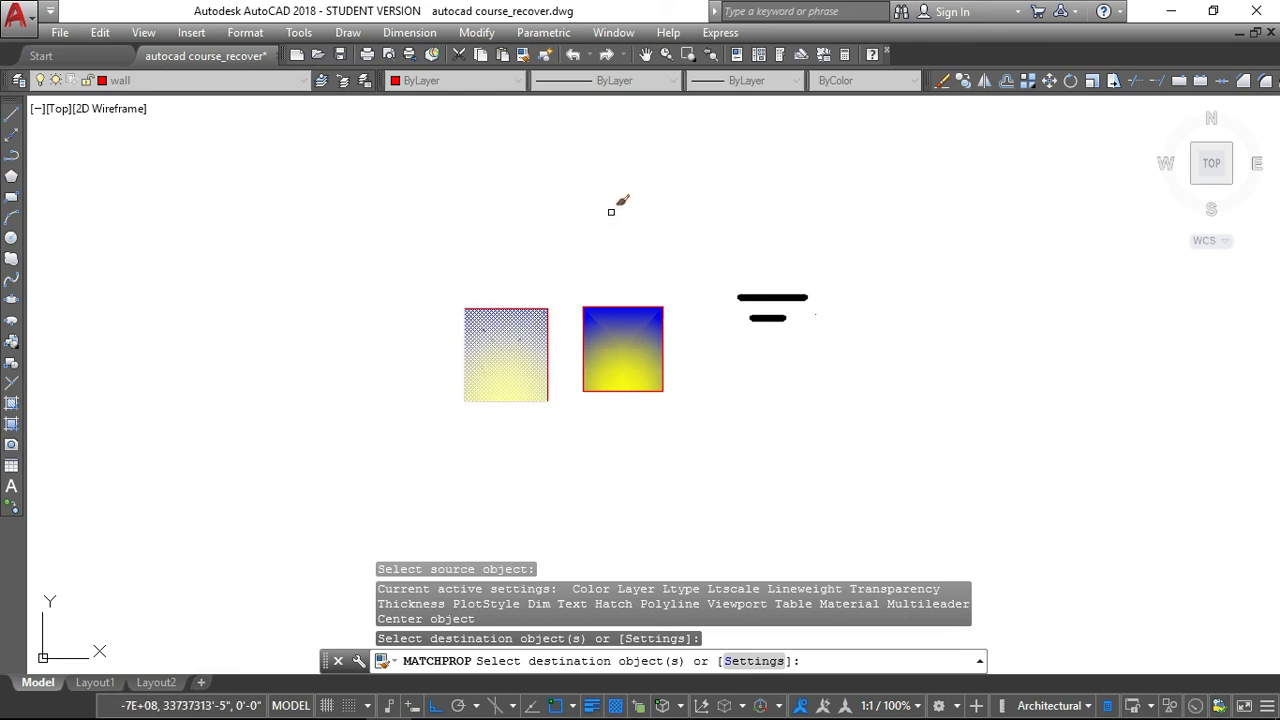
key(Escape)
key(Escape)
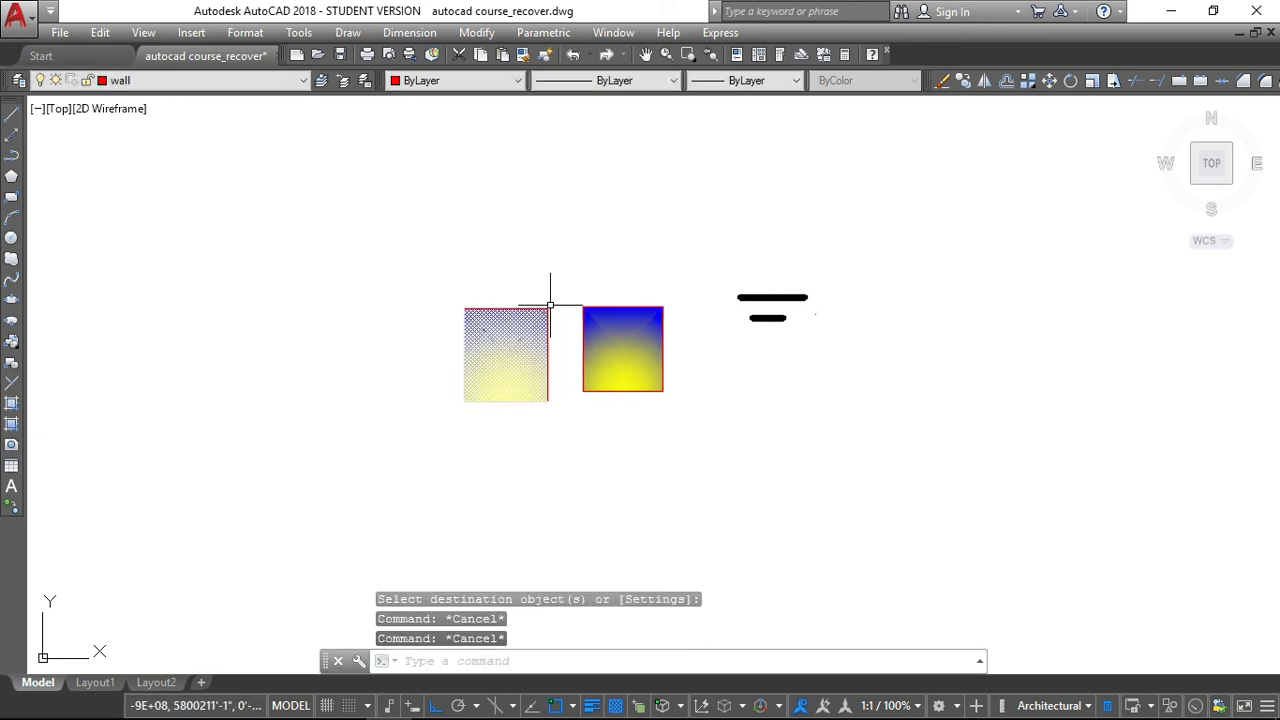
key(Escape)
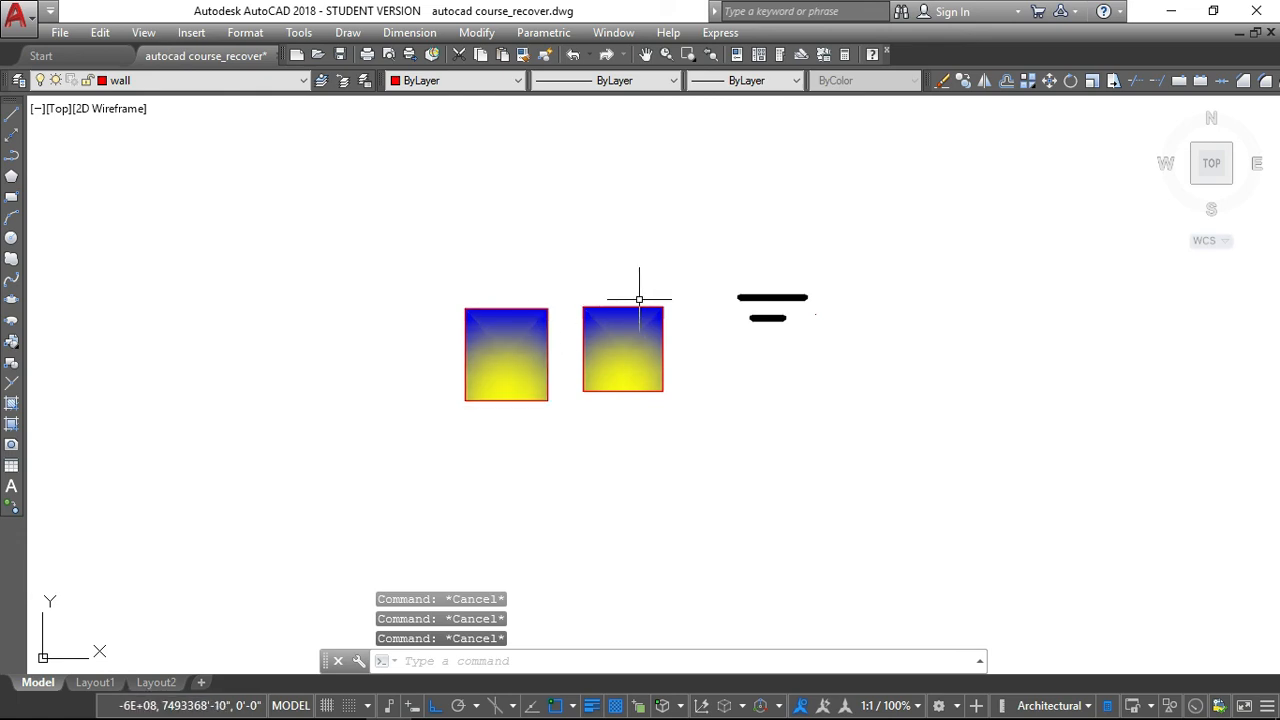